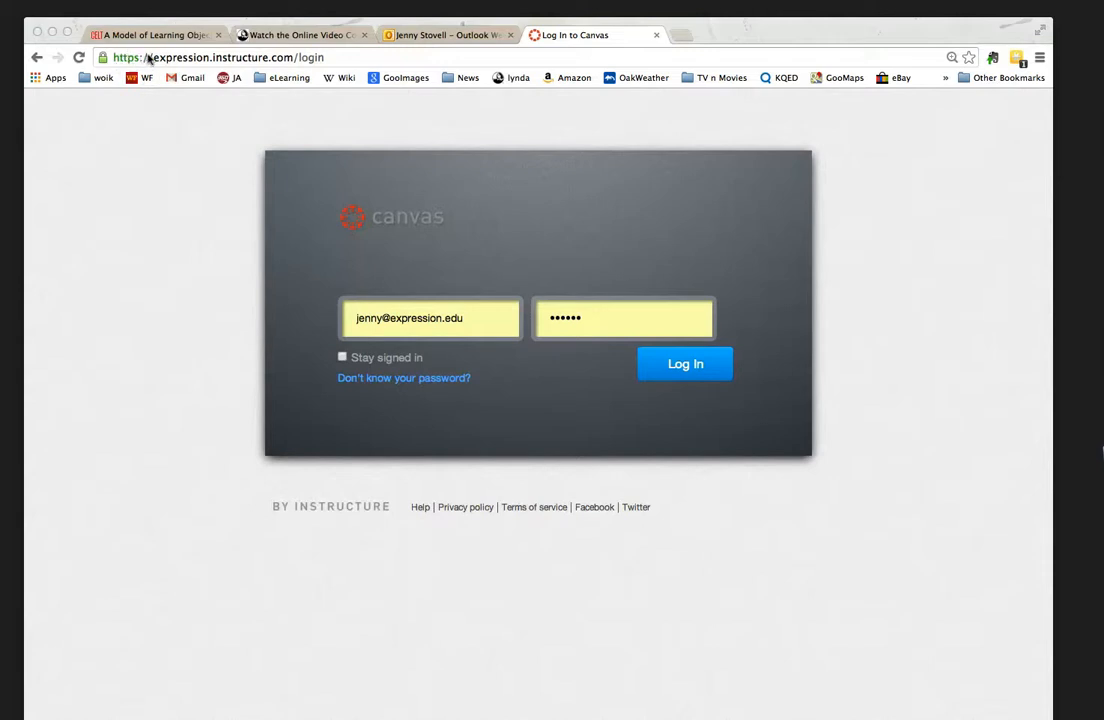
Step: Load expression.instructure.com and log in to Canvas with the credentials already filled in
left_click(326, 50)
left_click_drag(326, 50, 40, 34)
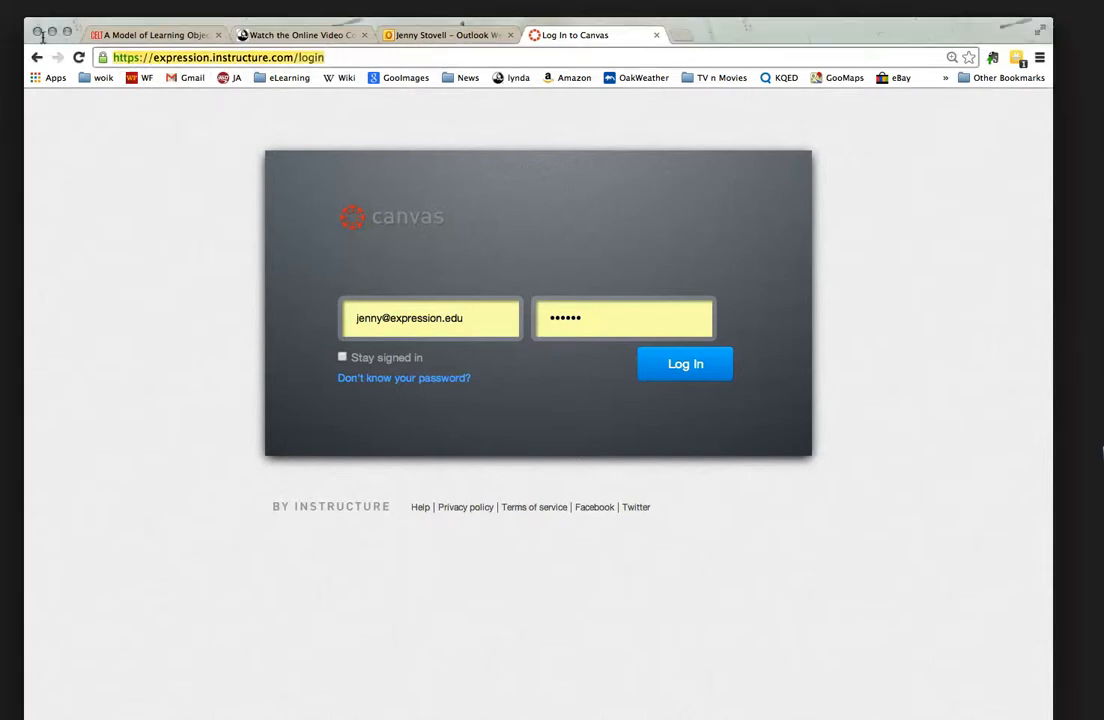
type("exp")
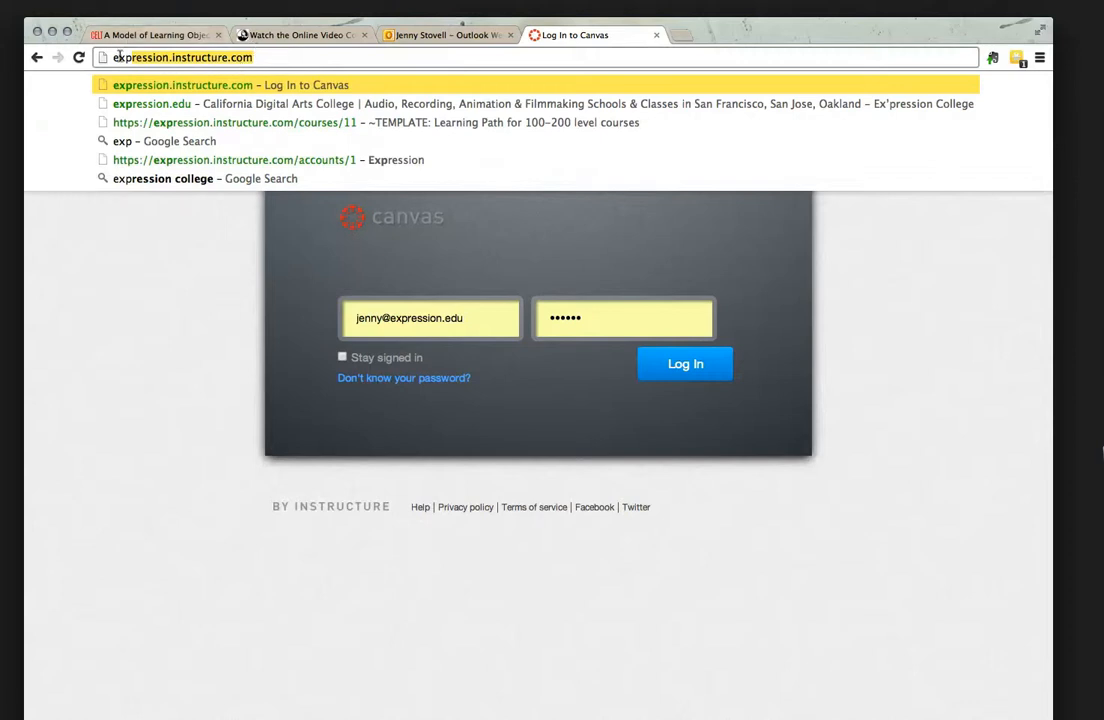
left_click(257, 49)
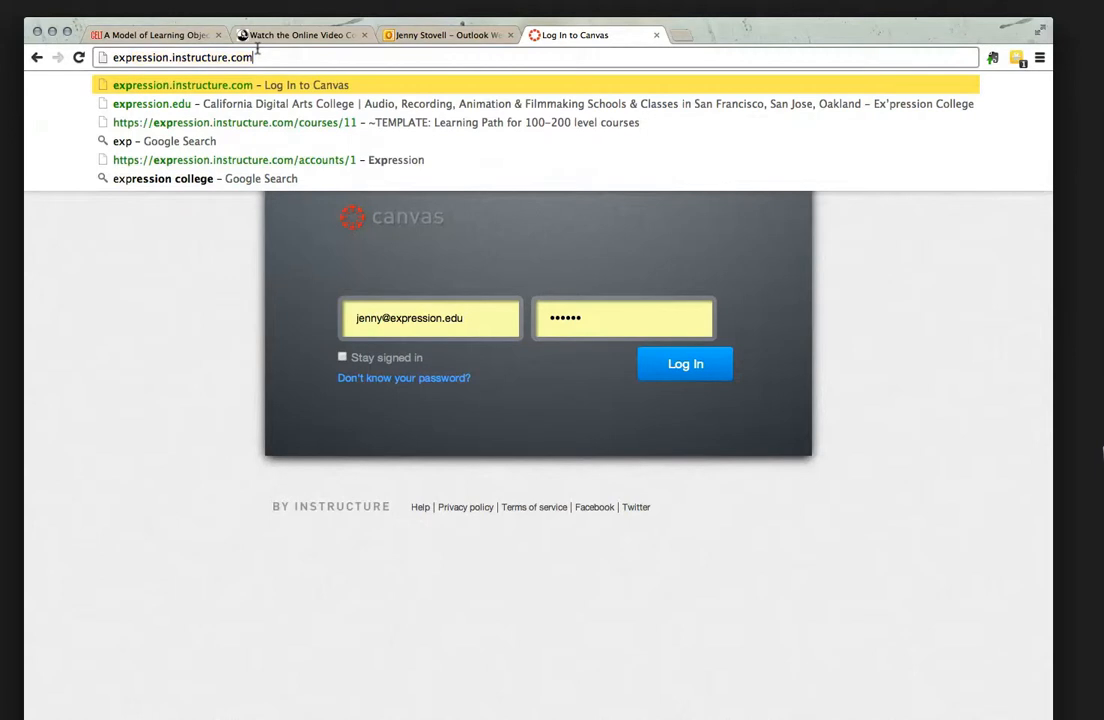
key("Return")
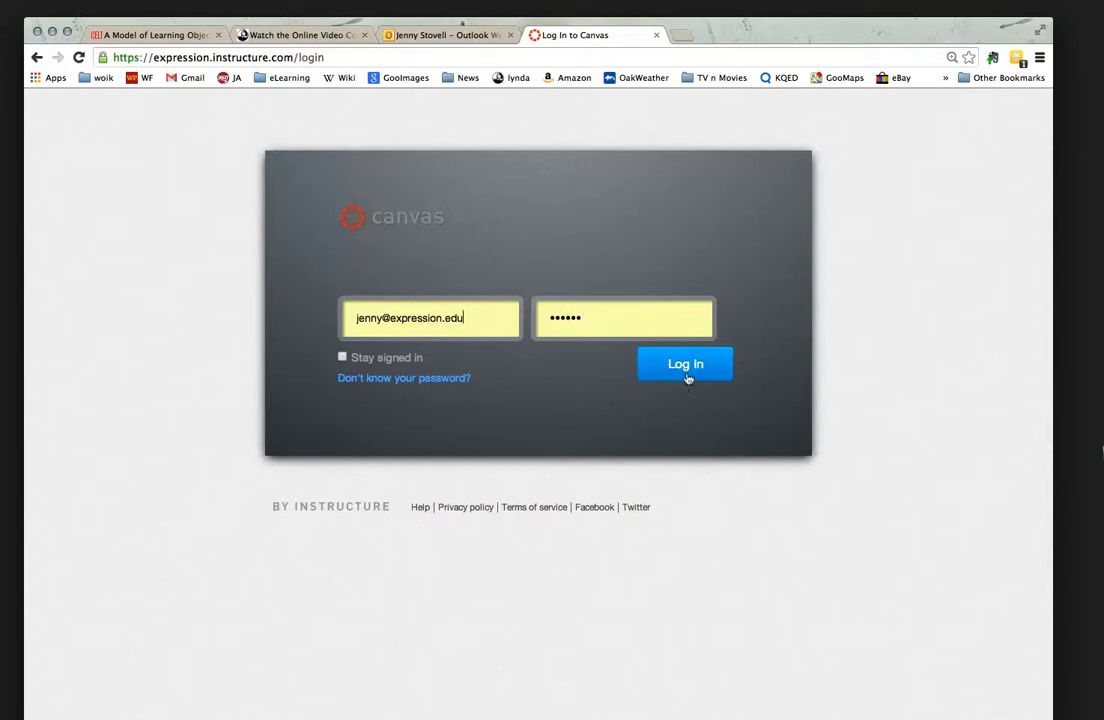
left_click(676, 364)
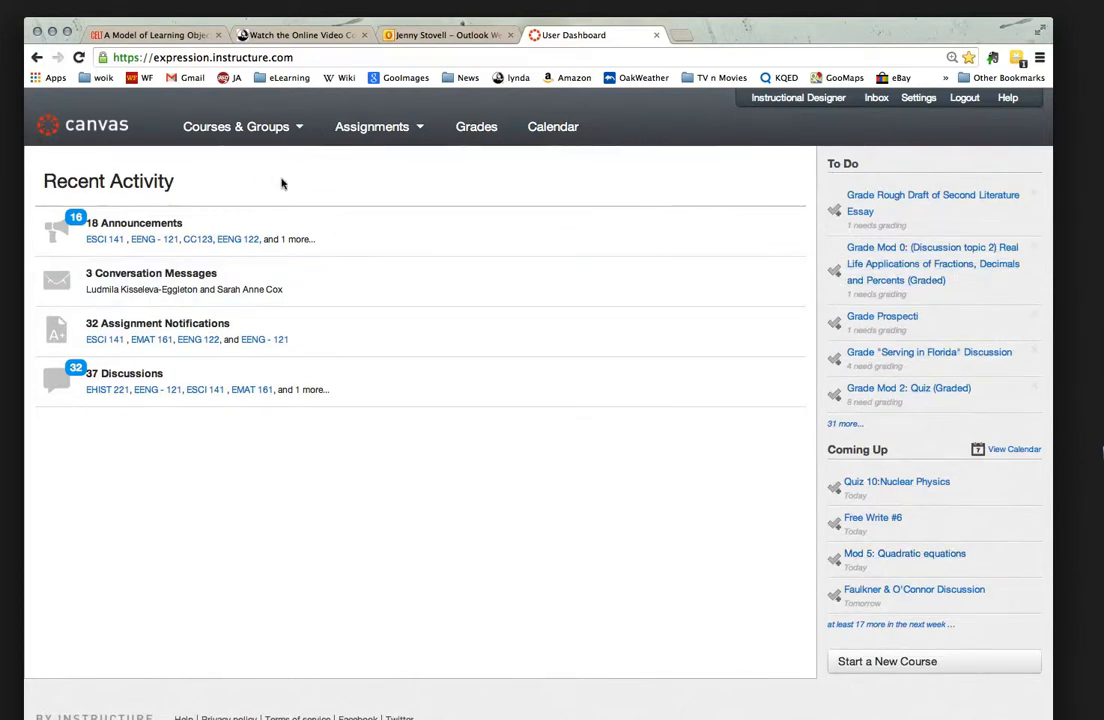
Step: Open the CC421 Professional Life Skills course and review its syllabus page from the header placeholder down to the schedule
mouse_move(275, 135)
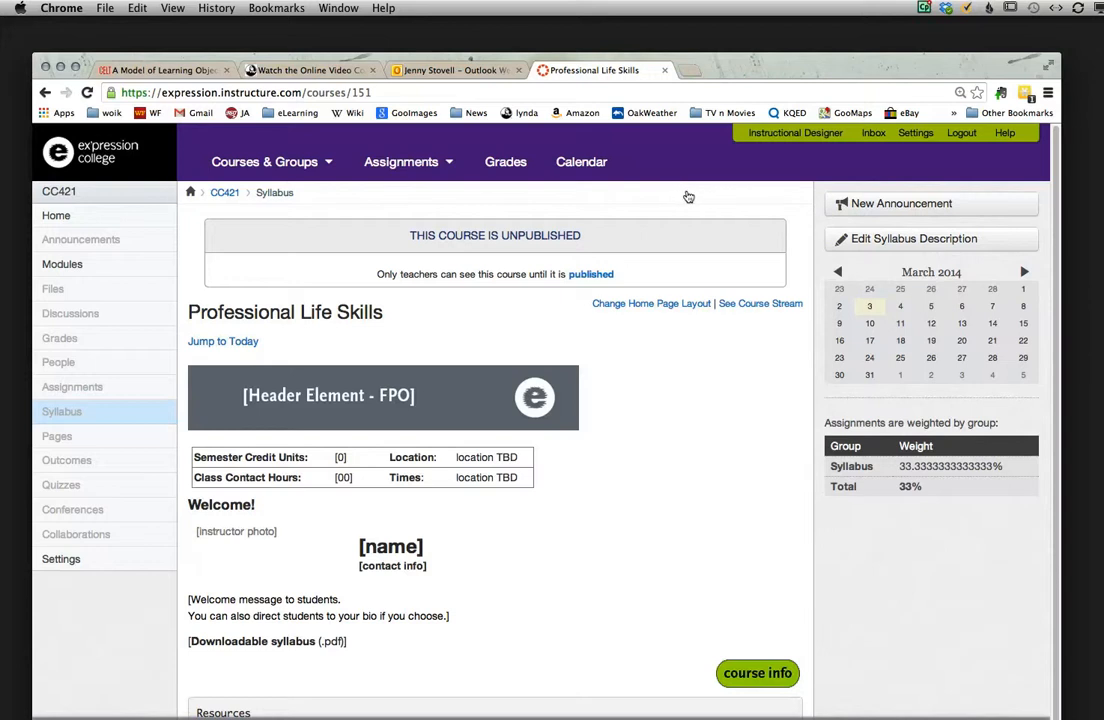
scroll(700, 197, "down", 1)
scroll(704, 197, "down", 1)
scroll(711, 199, "up", 1)
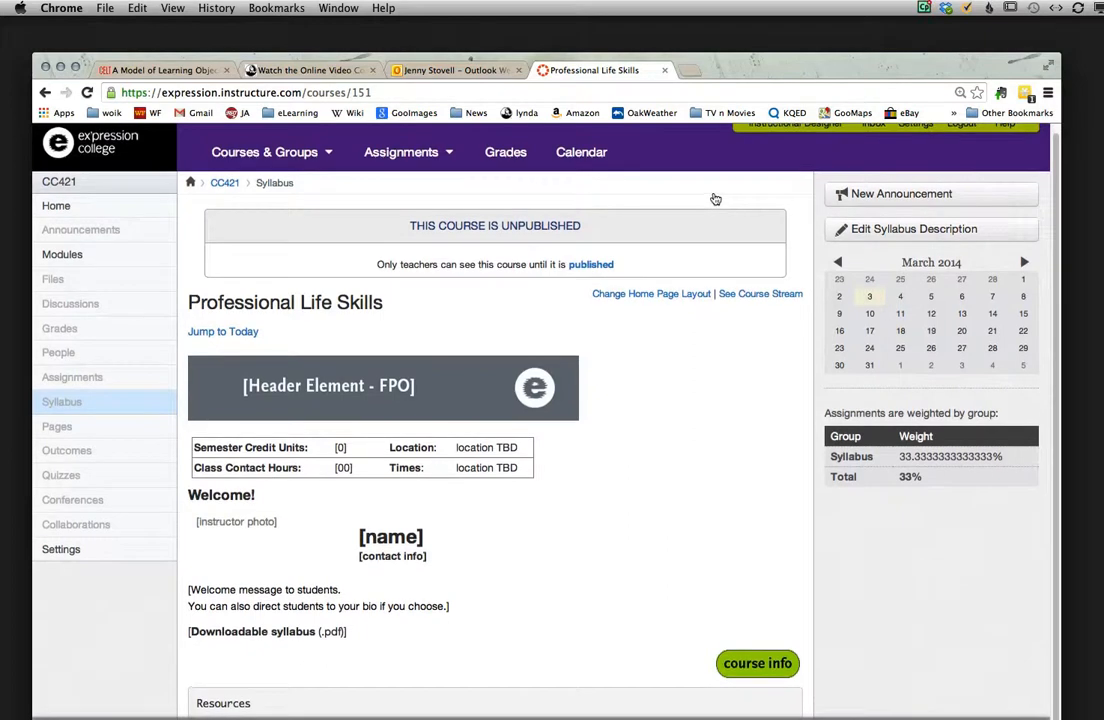
scroll(720, 199, "down", 1)
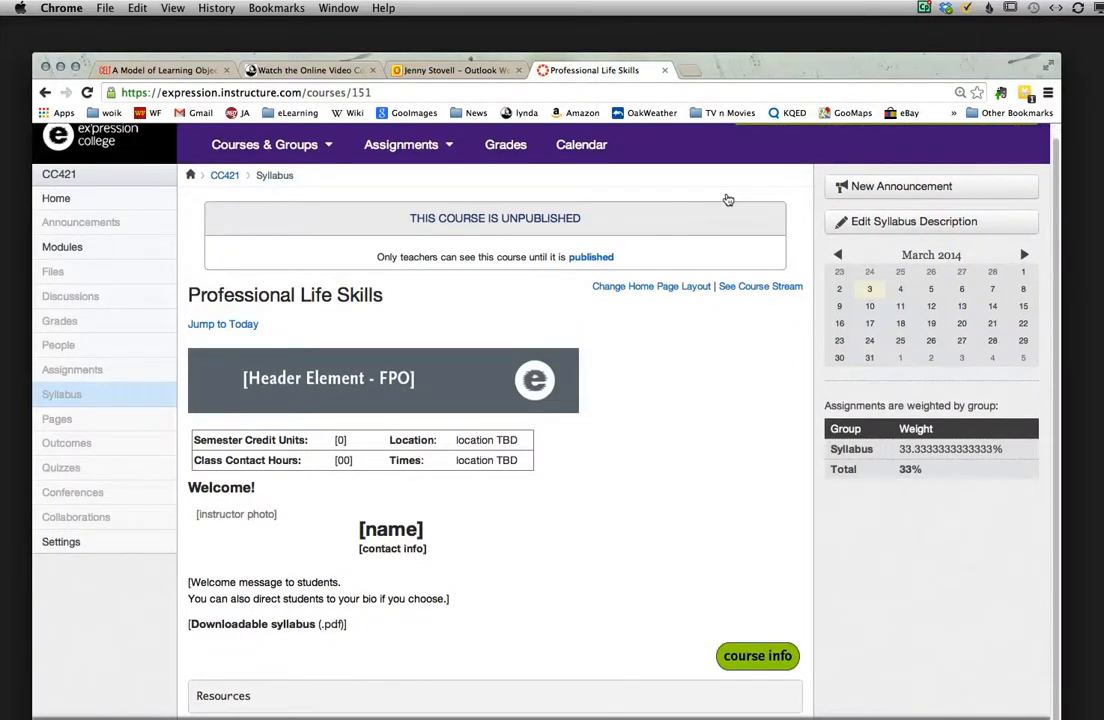
scroll(730, 201, "down", 5)
scroll(736, 202, "up", 2)
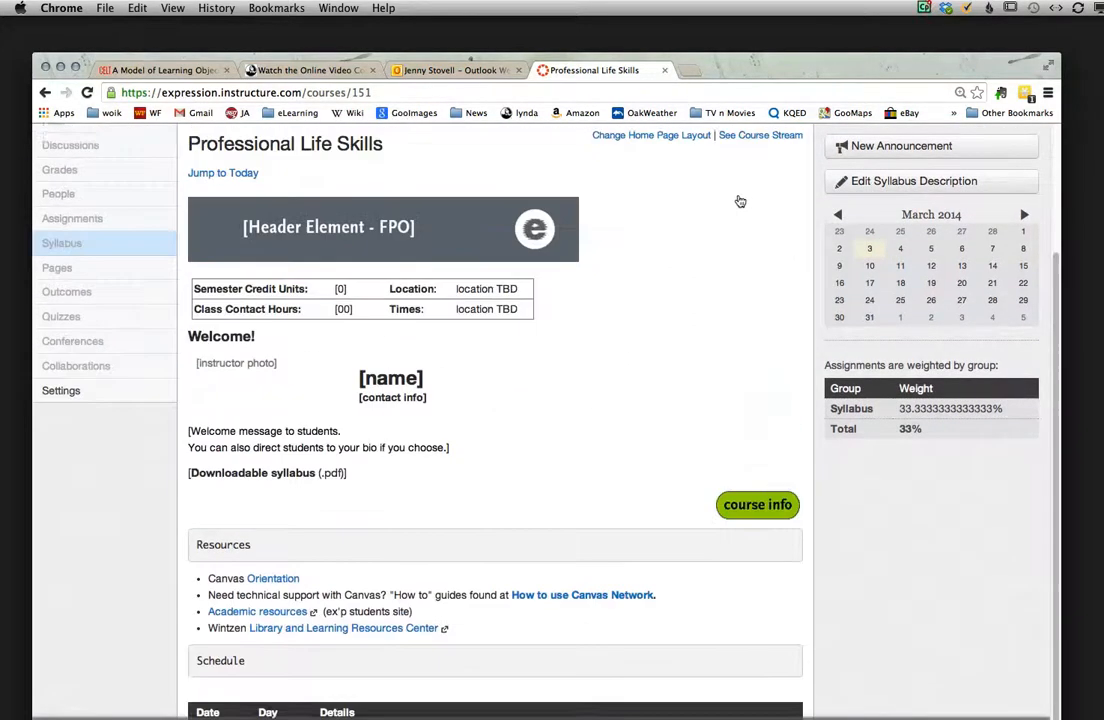
scroll(739, 202, "up", 1)
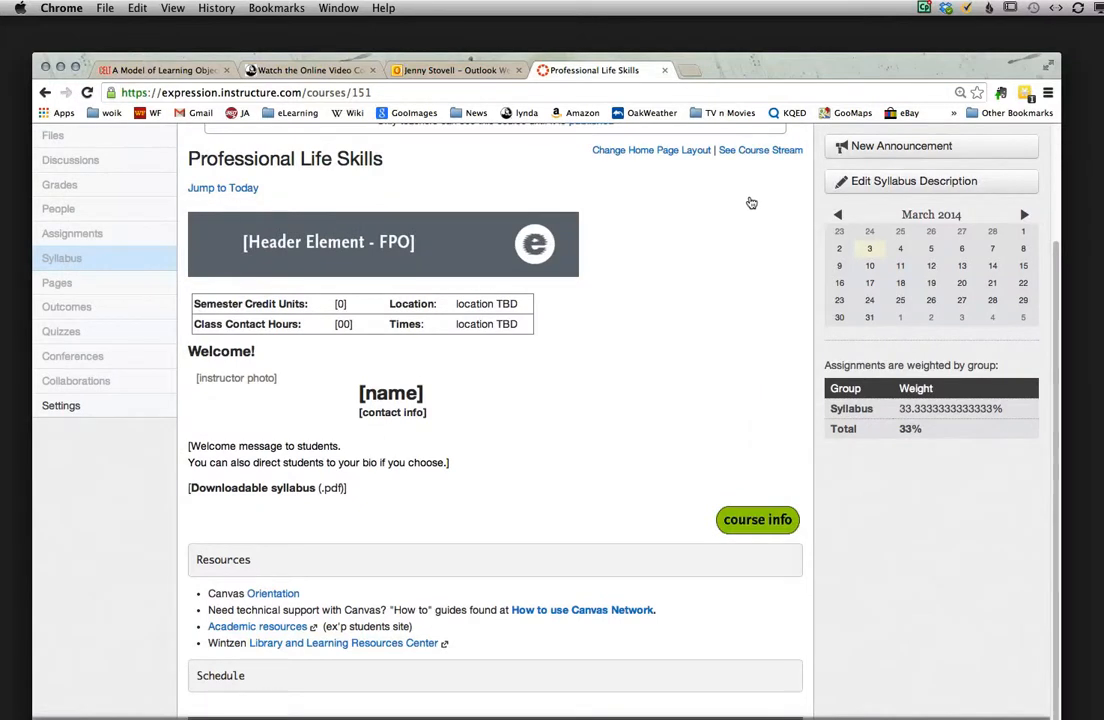
scroll(758, 204, "down", 2)
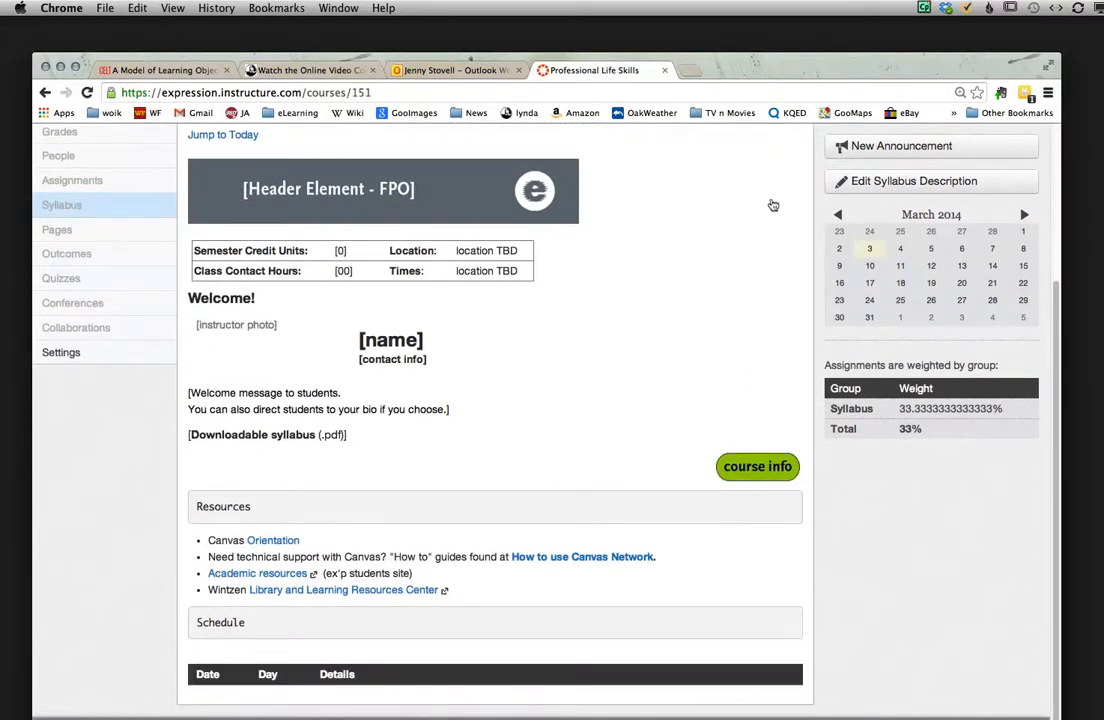
scroll(779, 205, "down", 2)
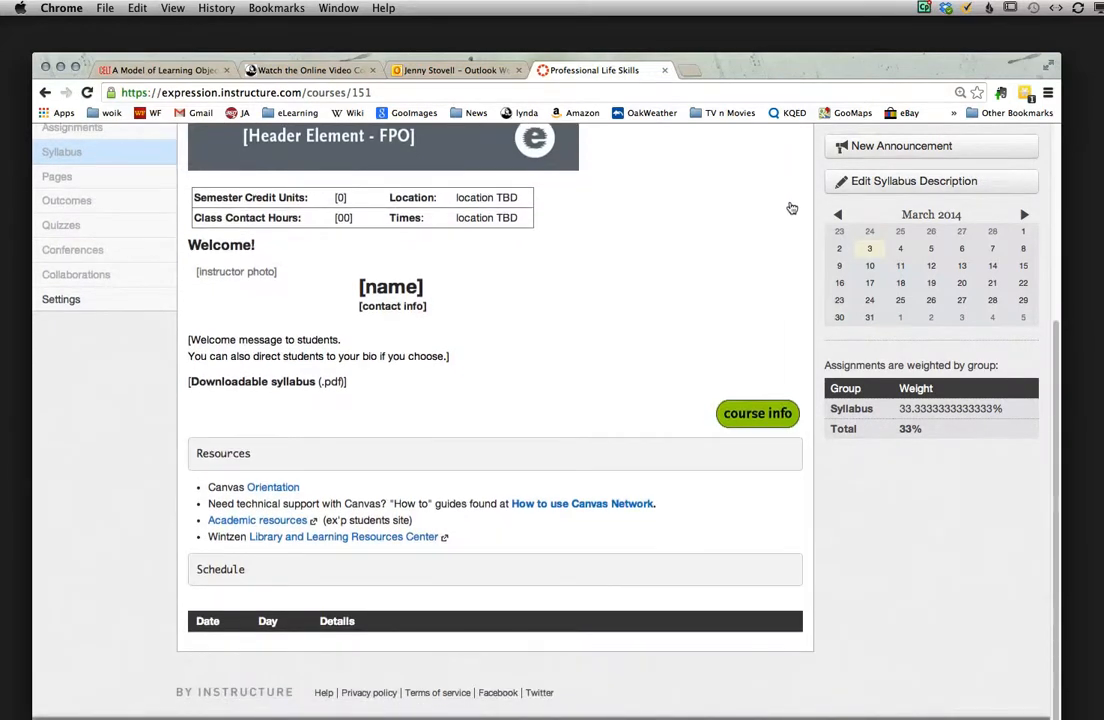
scroll(792, 207, "up", 2)
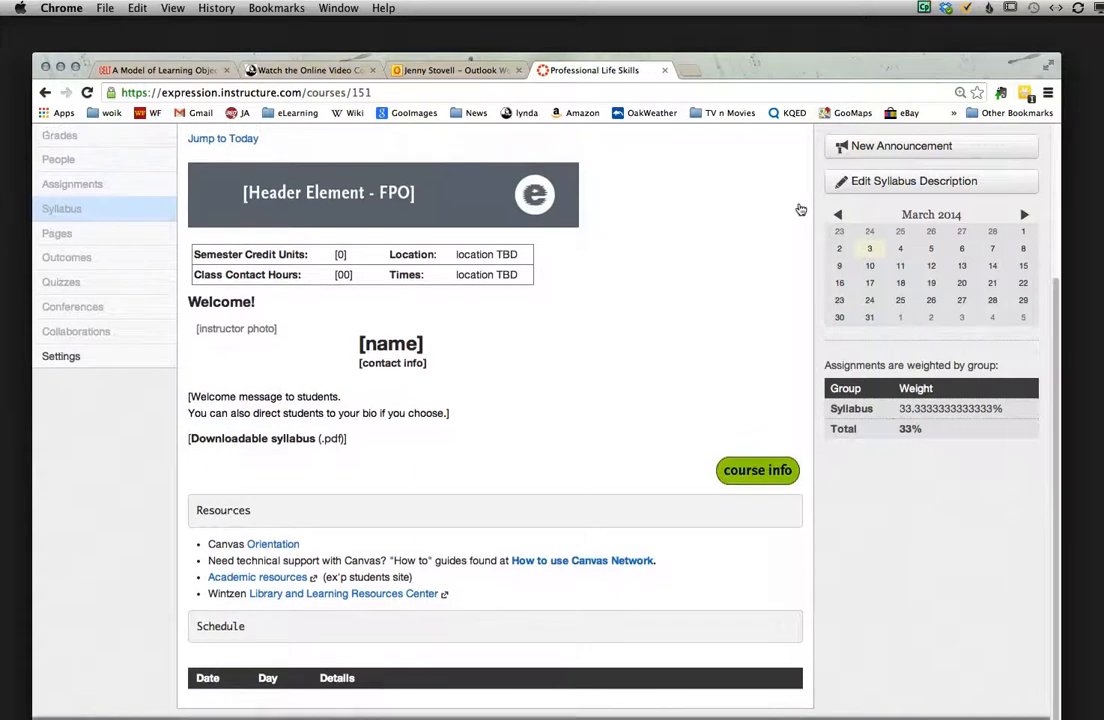
scroll(801, 209, "up", 1)
scroll(809, 211, "up", 1)
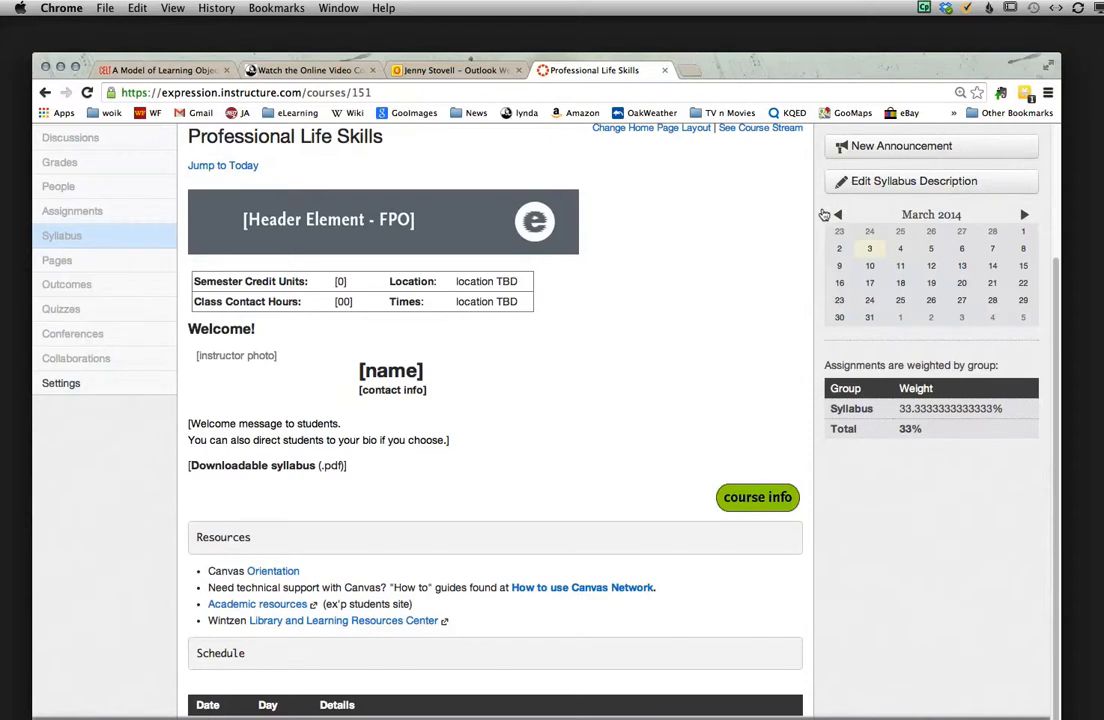
scroll(829, 215, "up", 5)
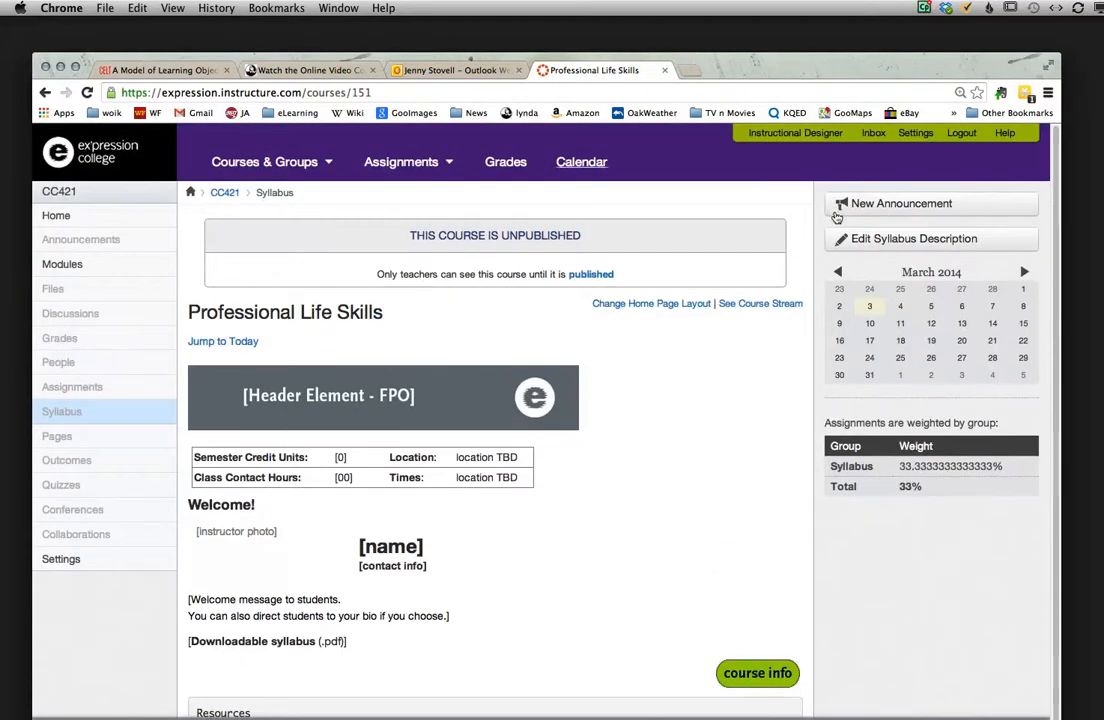
scroll(839, 218, "down", 5)
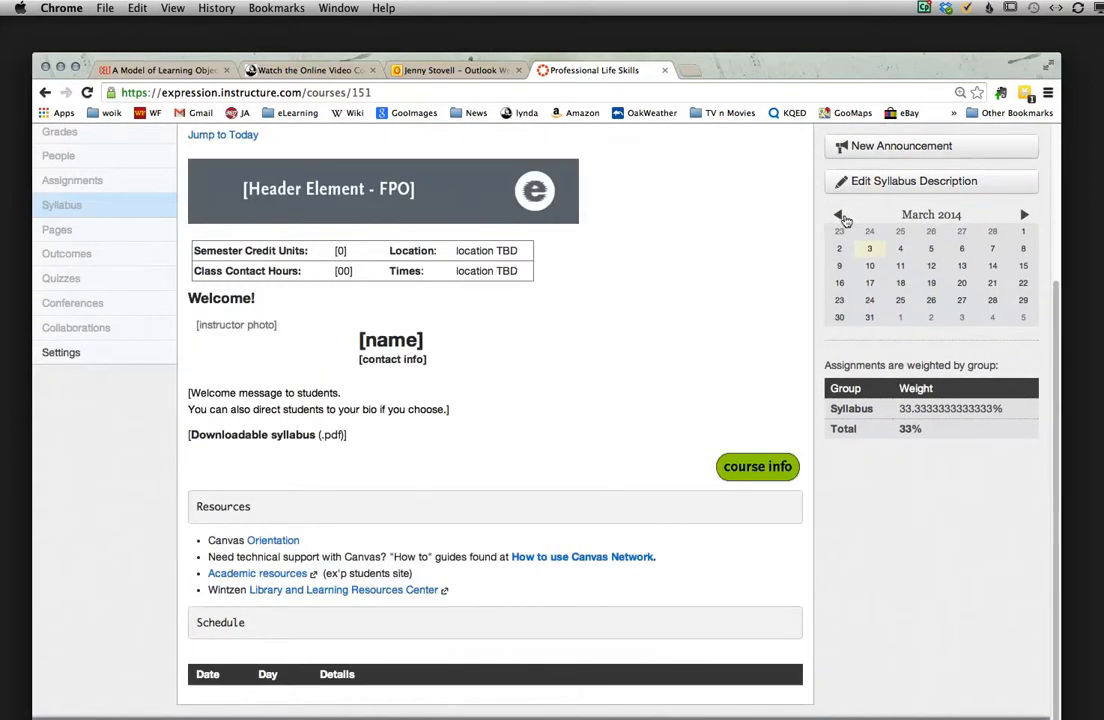
scroll(847, 220, "up", 5)
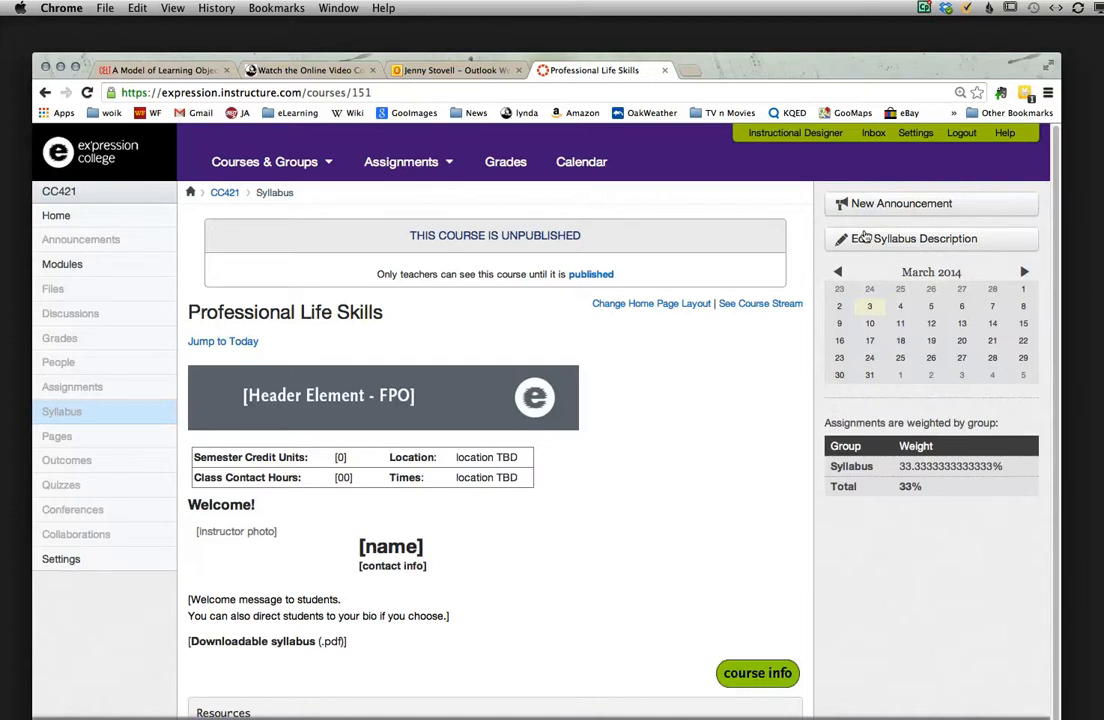
Step: Open the syllabus description for editing and look over its header placeholder image and course details table
left_click(865, 238)
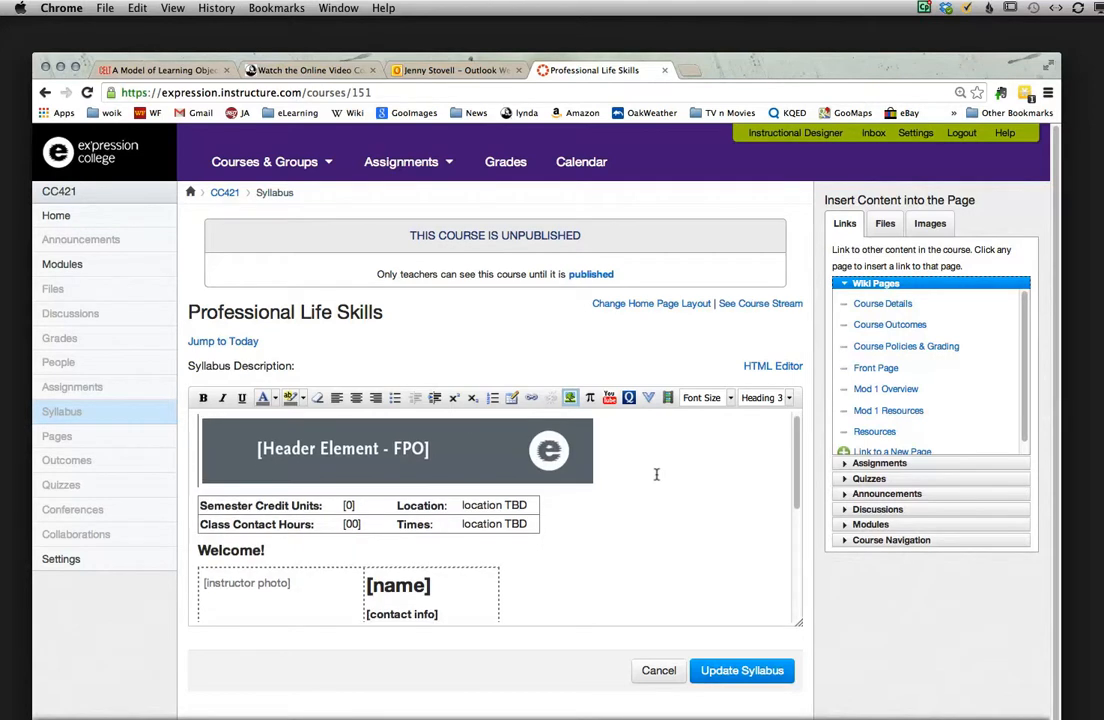
scroll(656, 474, "up", 1)
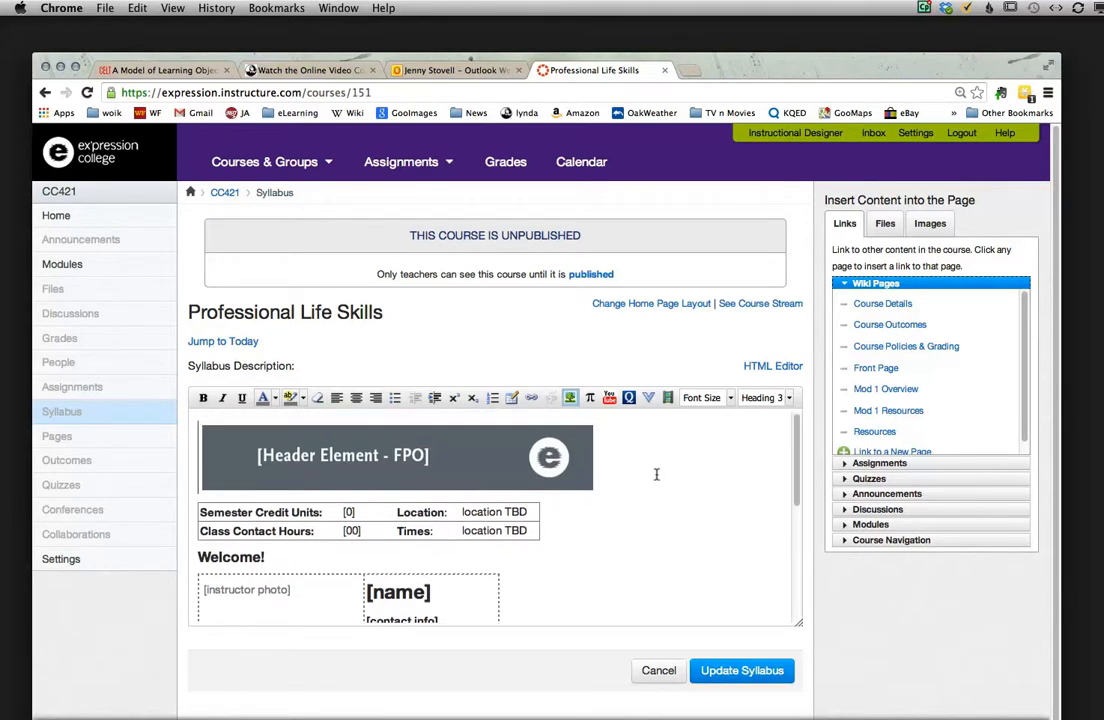
left_click(428, 459)
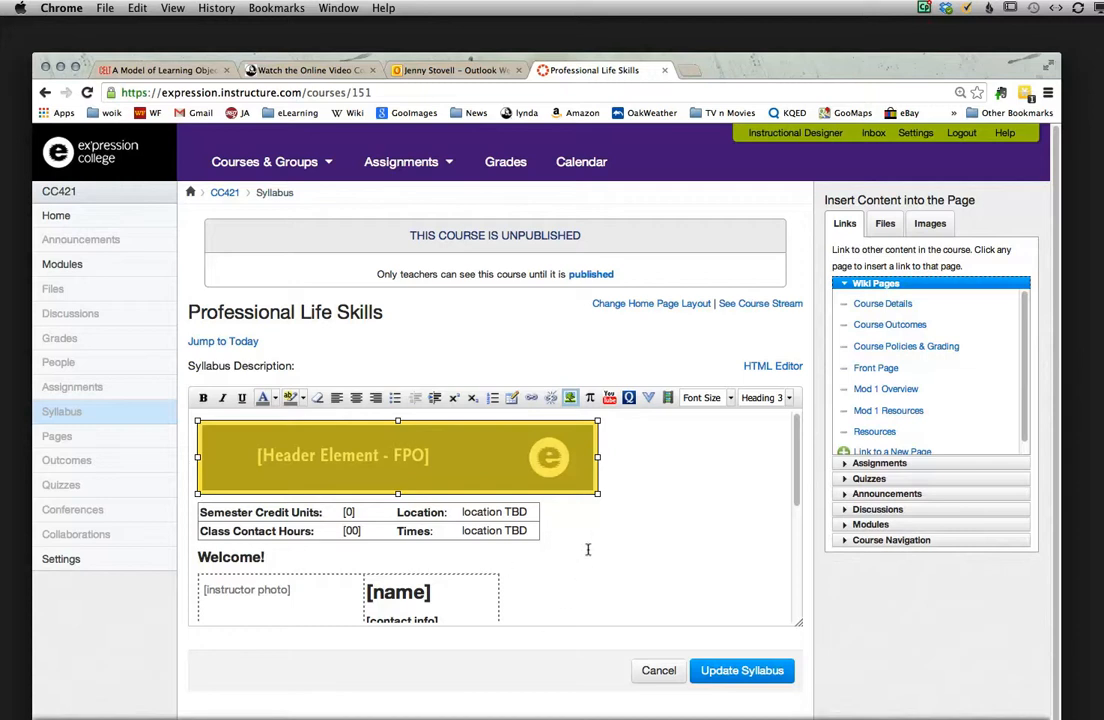
left_click(547, 513)
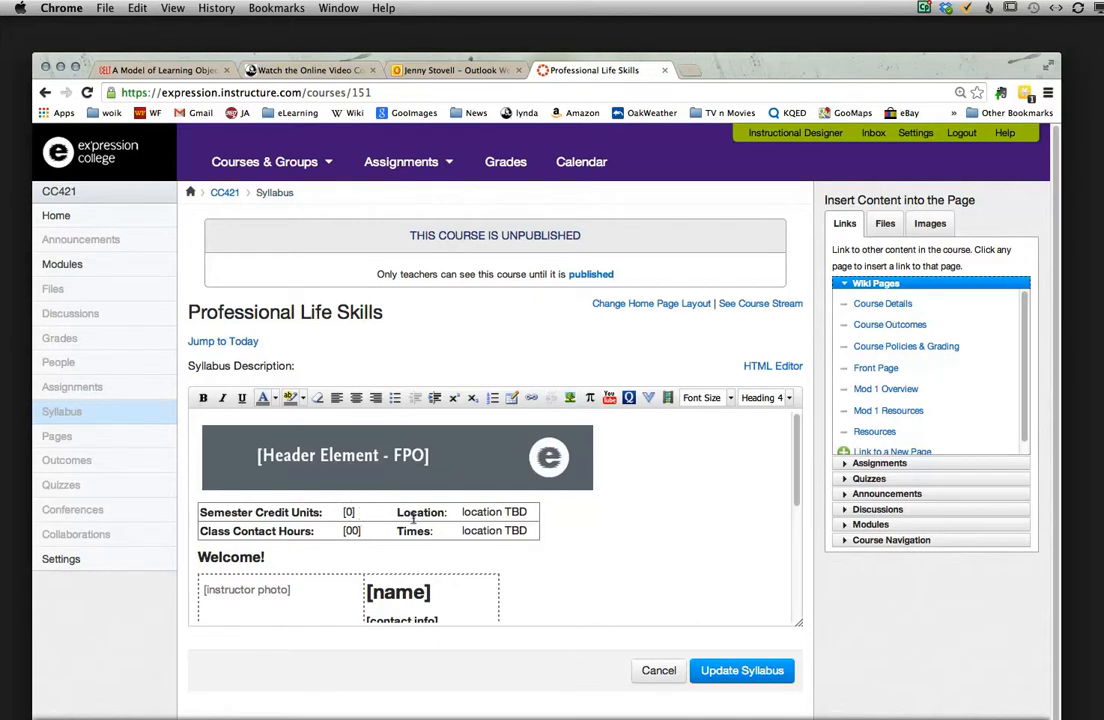
scroll(455, 522, "down", 1)
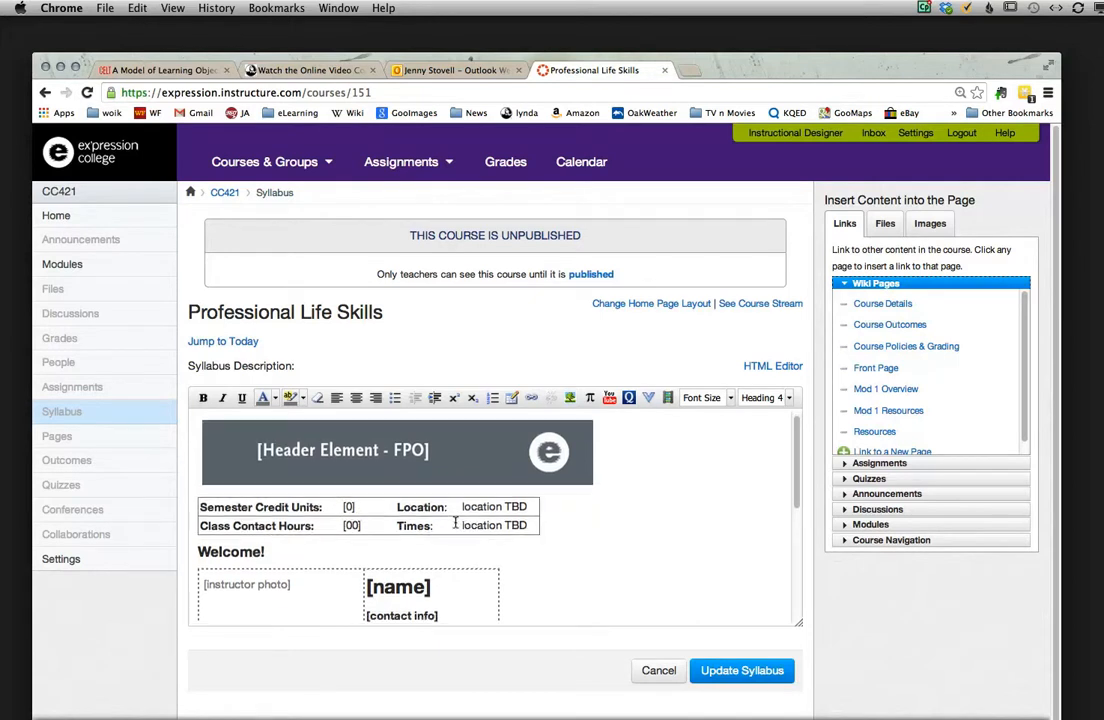
scroll(455, 522, "down", 2)
scroll(455, 522, "up", 3)
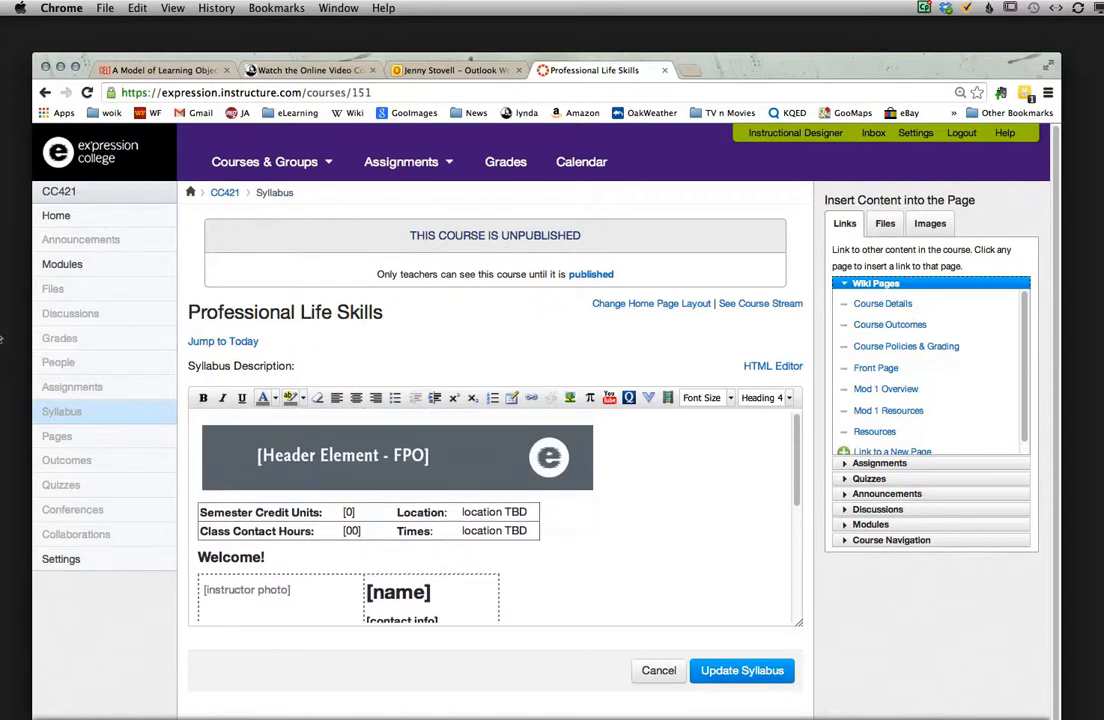
Step: Switch to Word and check the course hours and semester credit units in CC421B_PLS_Syllabus2013.docx
mouse_move(12, 330)
left_click(14, 292)
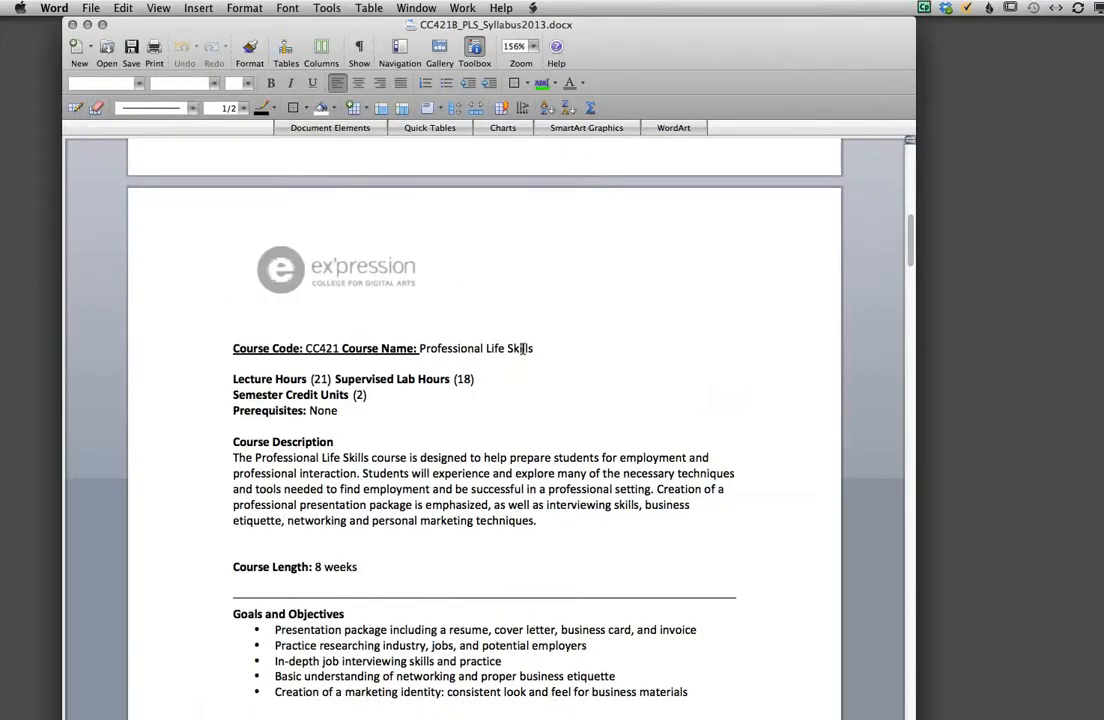
scroll(520, 348, "up", 3)
scroll(522, 348, "up", 10)
scroll(518, 348, "down", 3)
scroll(517, 348, "down", 15)
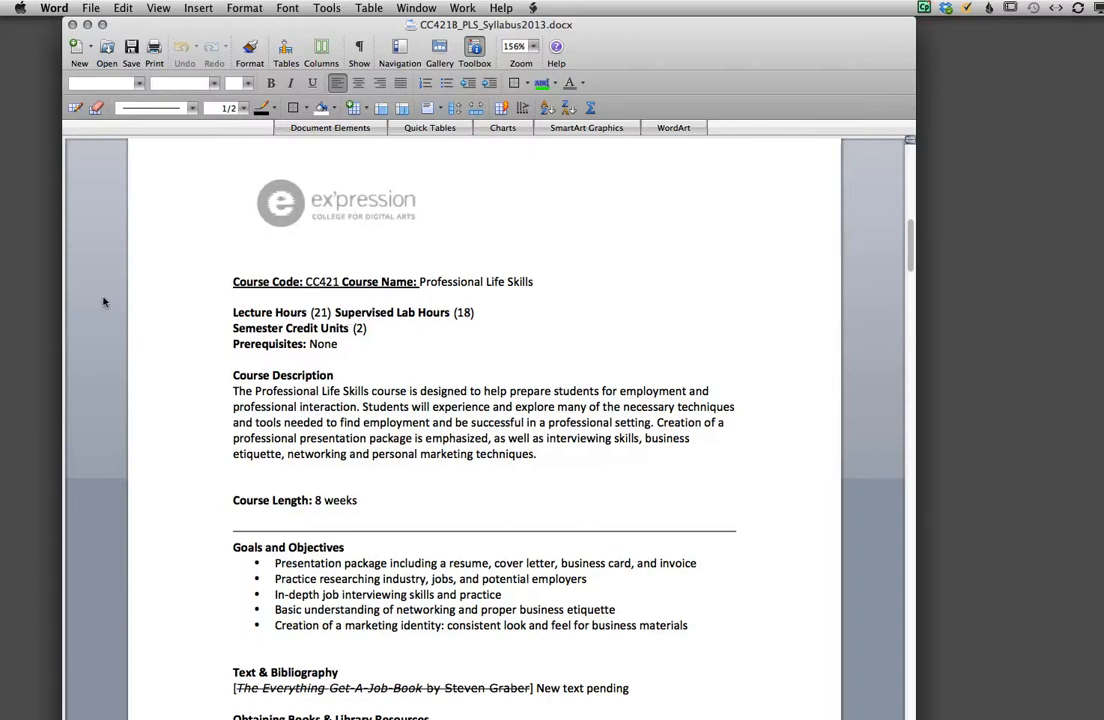
Step: Back in Chrome, set Semester Credit Units to 2 and Class Contact Hours to 39 in the syllabus table
key("super+Tab")
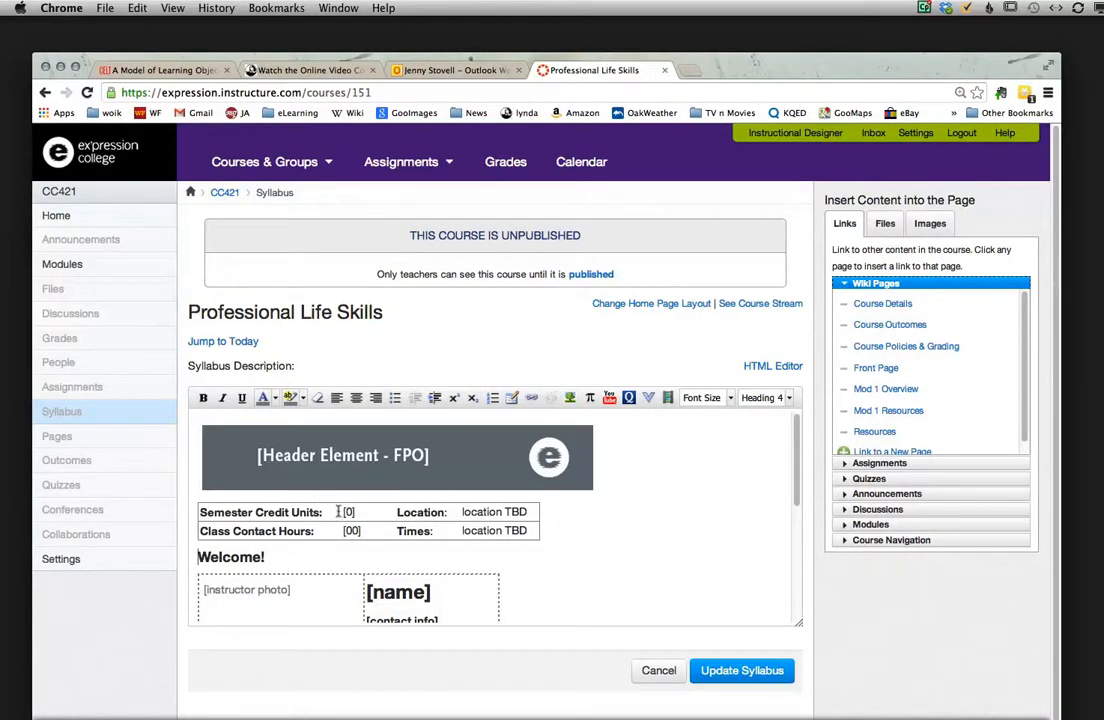
double_click(348, 511)
key("BackSpace")
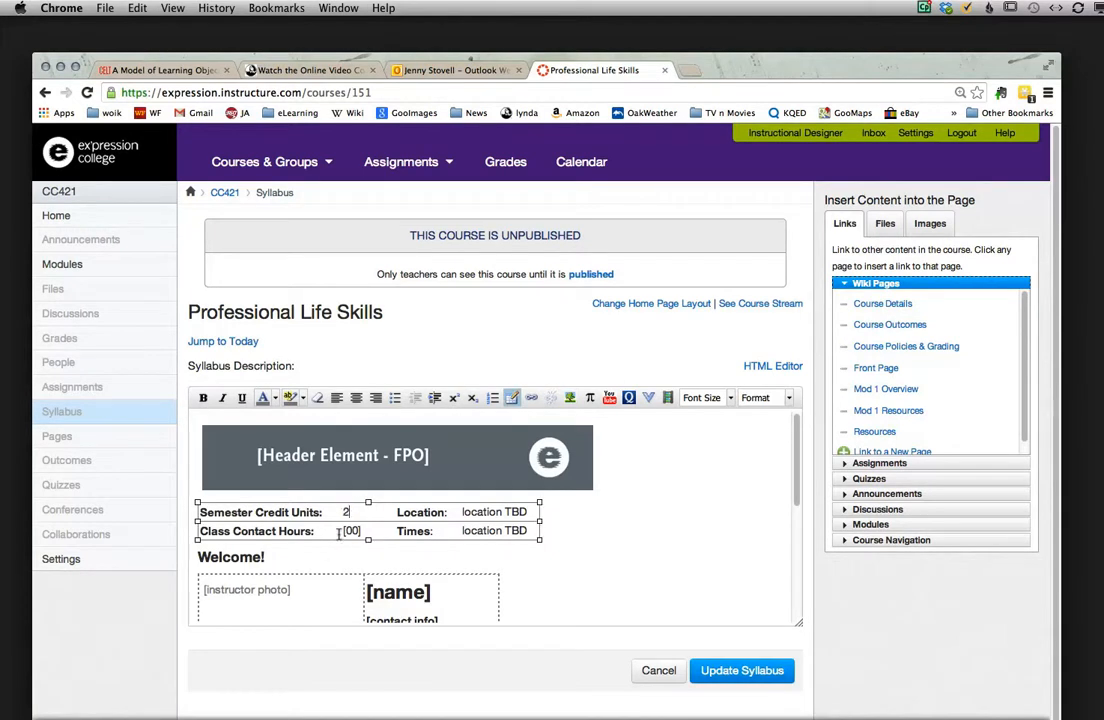
left_click_drag(342, 521, 357, 522)
type("3")
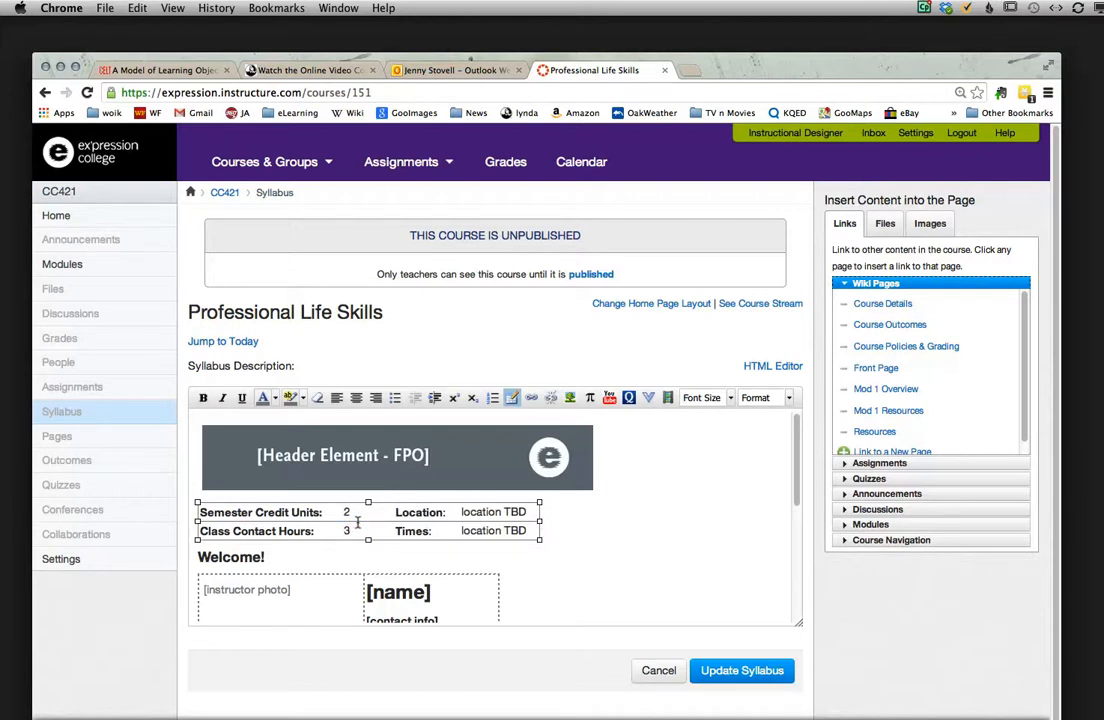
type("9")
Step: Delete the [instructor photo] placeholder text from the table under the Welcome! heading
scroll(509, 564, "down", 2)
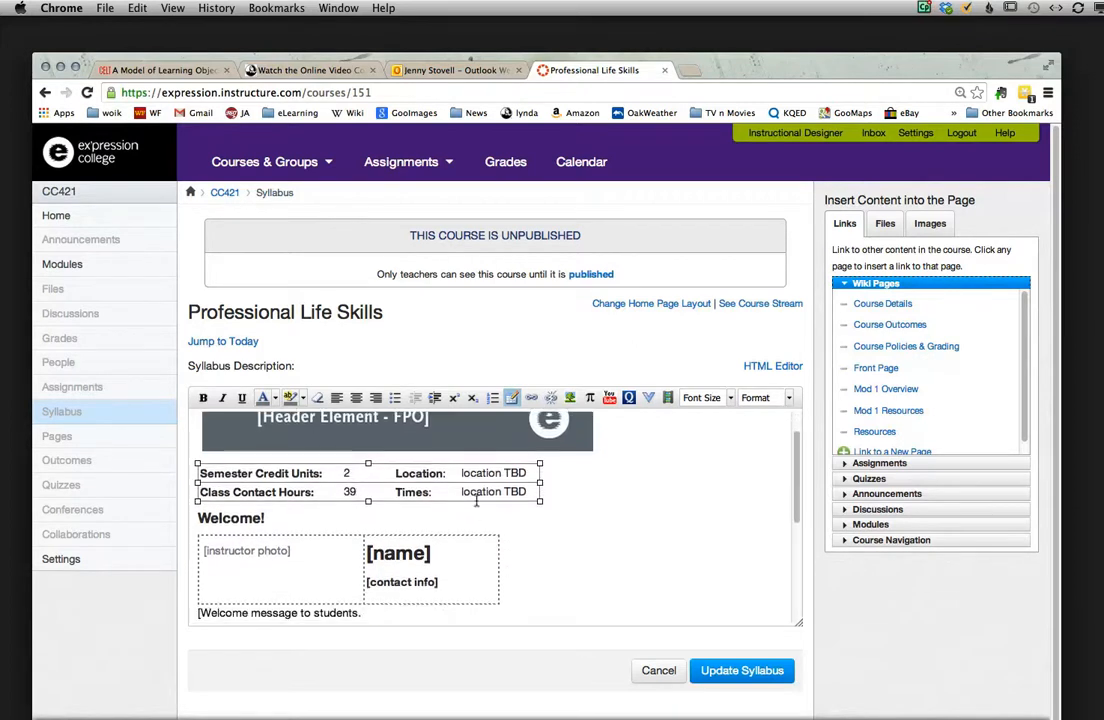
scroll(547, 528, "down", 1)
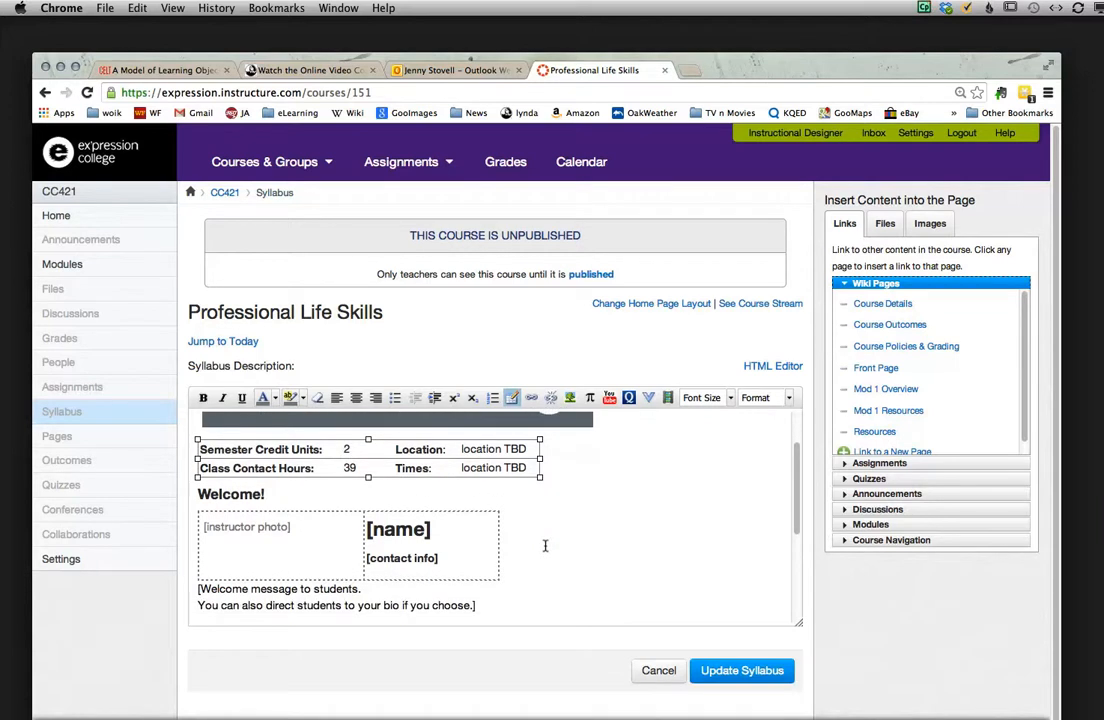
scroll(545, 545, "down", 1)
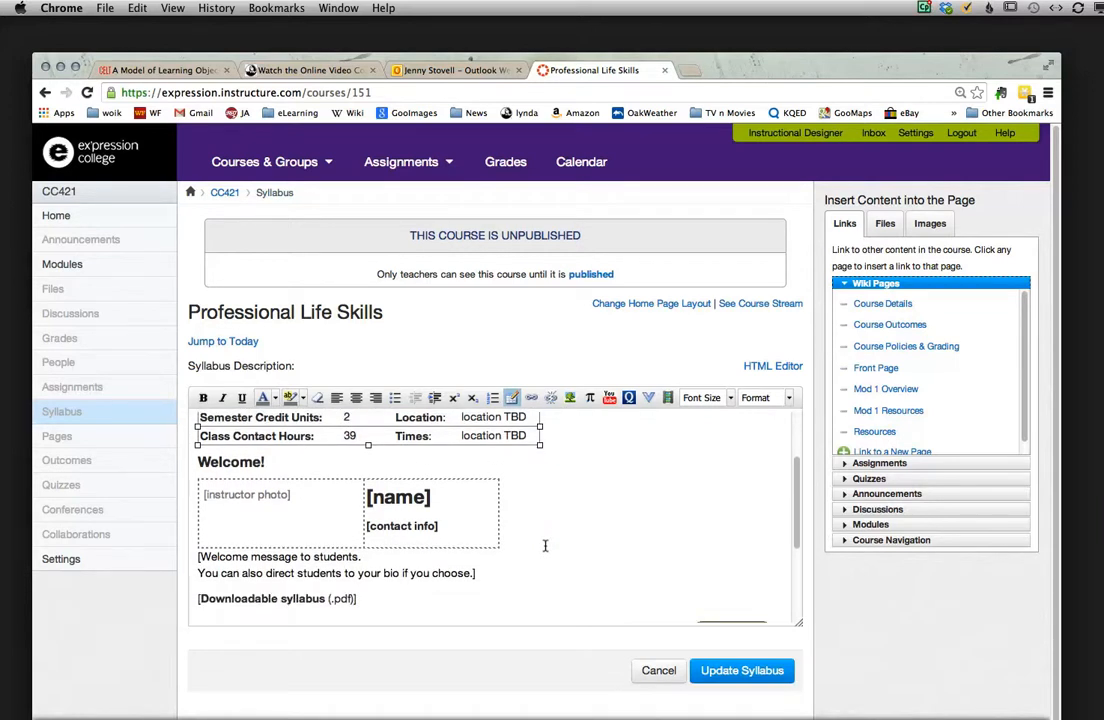
scroll(545, 545, "up", 1)
scroll(545, 545, "up", 1)
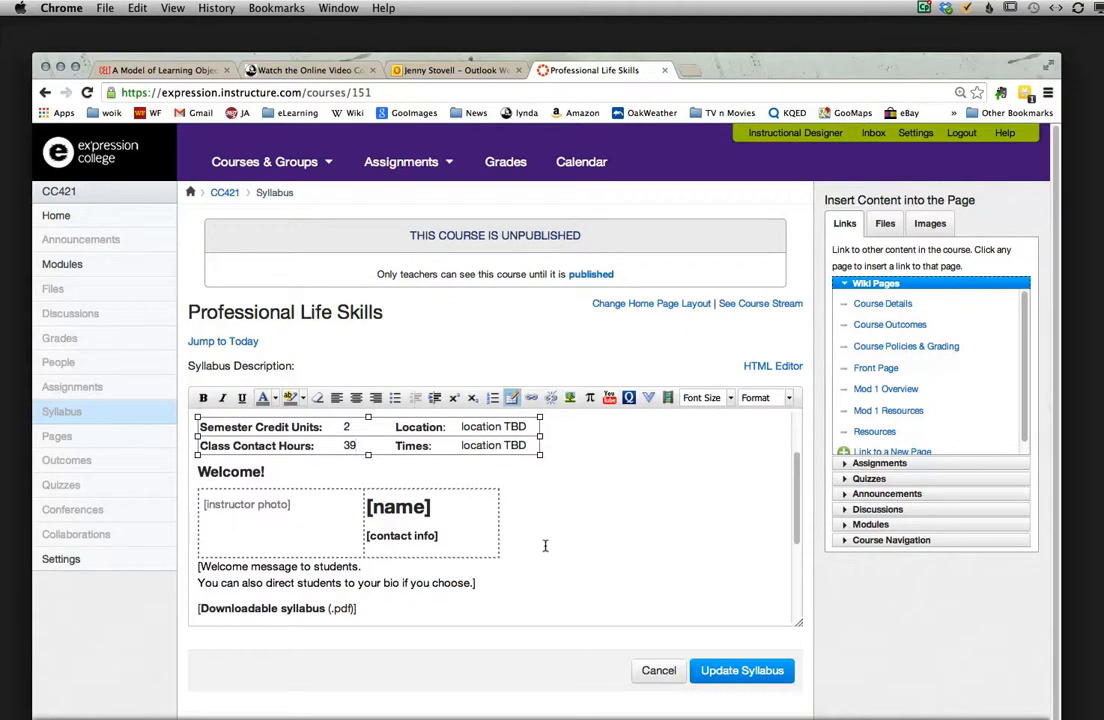
left_click(285, 502)
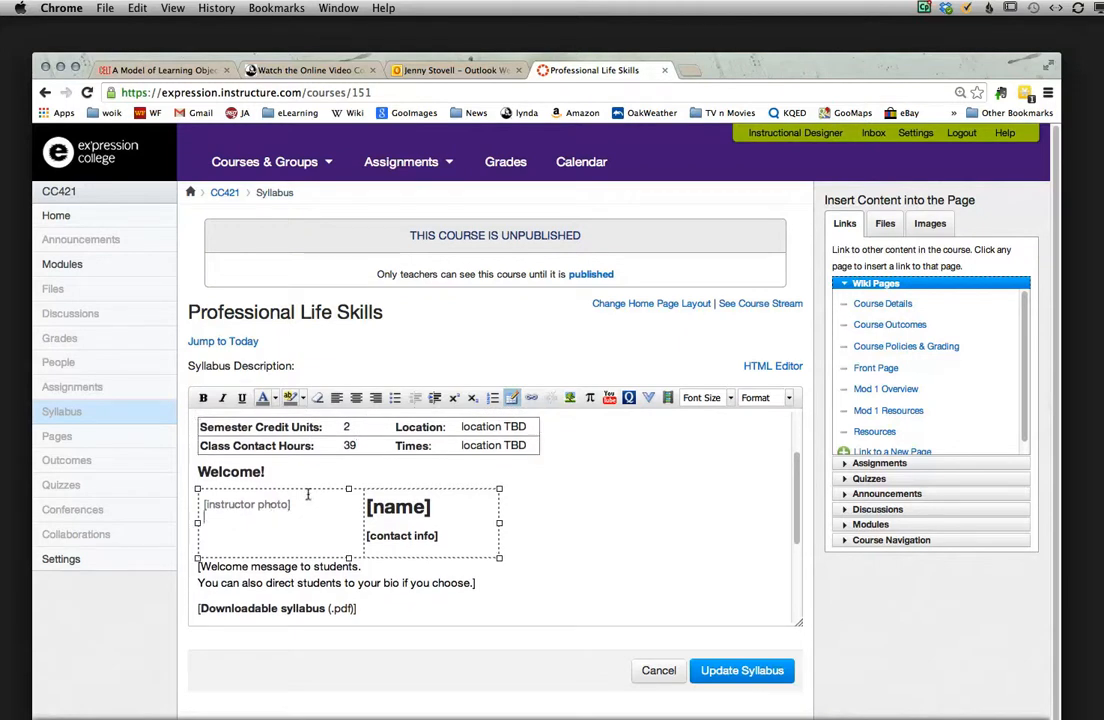
left_click_drag(297, 496, 373, 514)
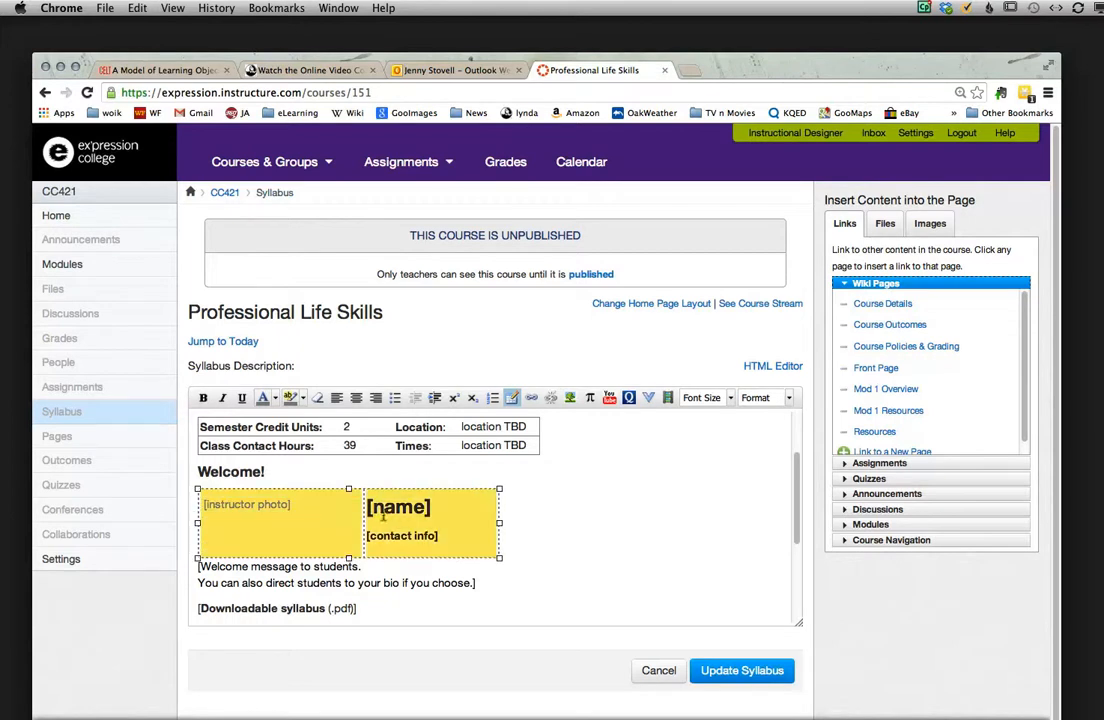
left_click(323, 512)
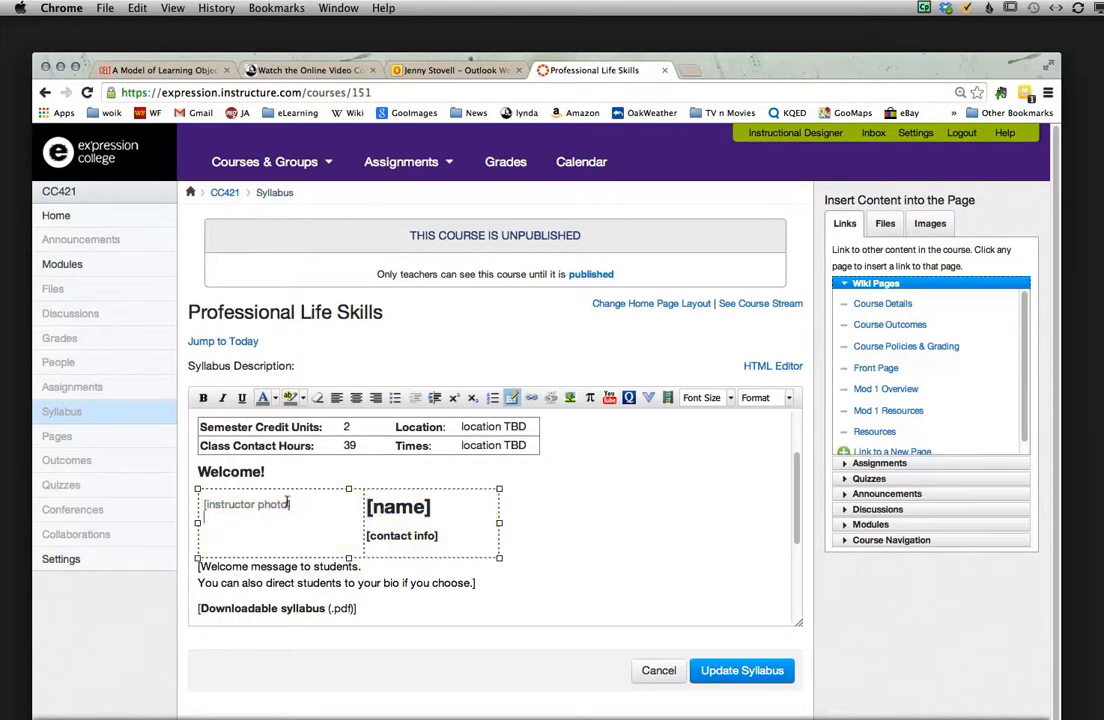
left_click_drag(289, 502, 209, 508)
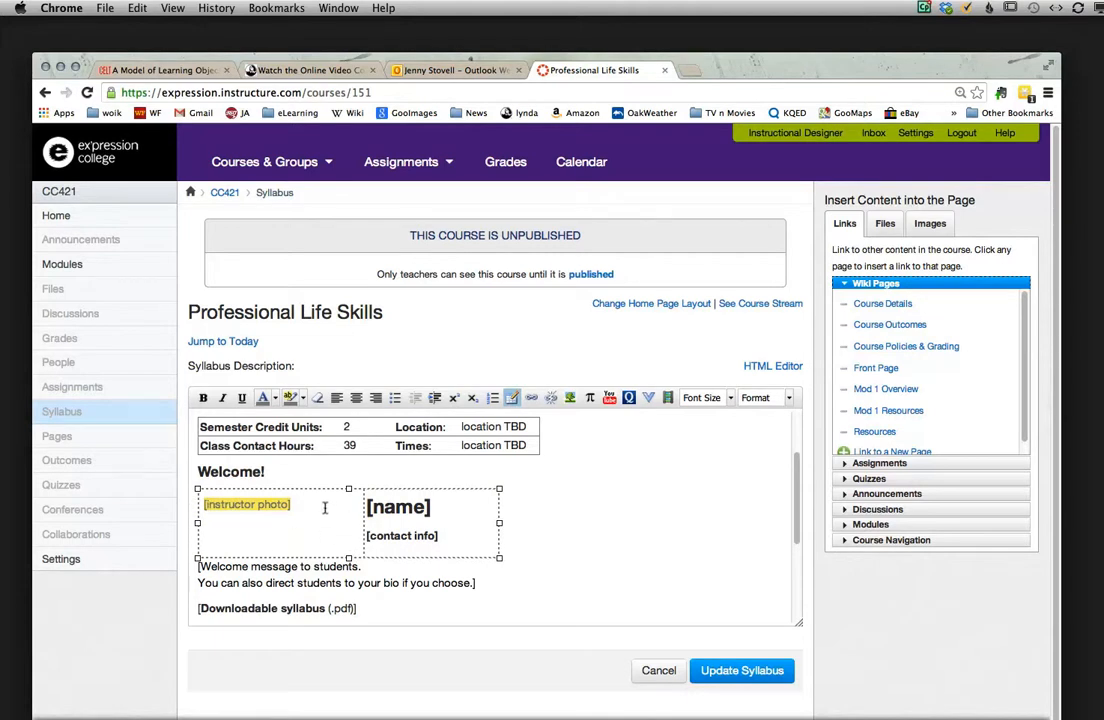
key("BackSpace")
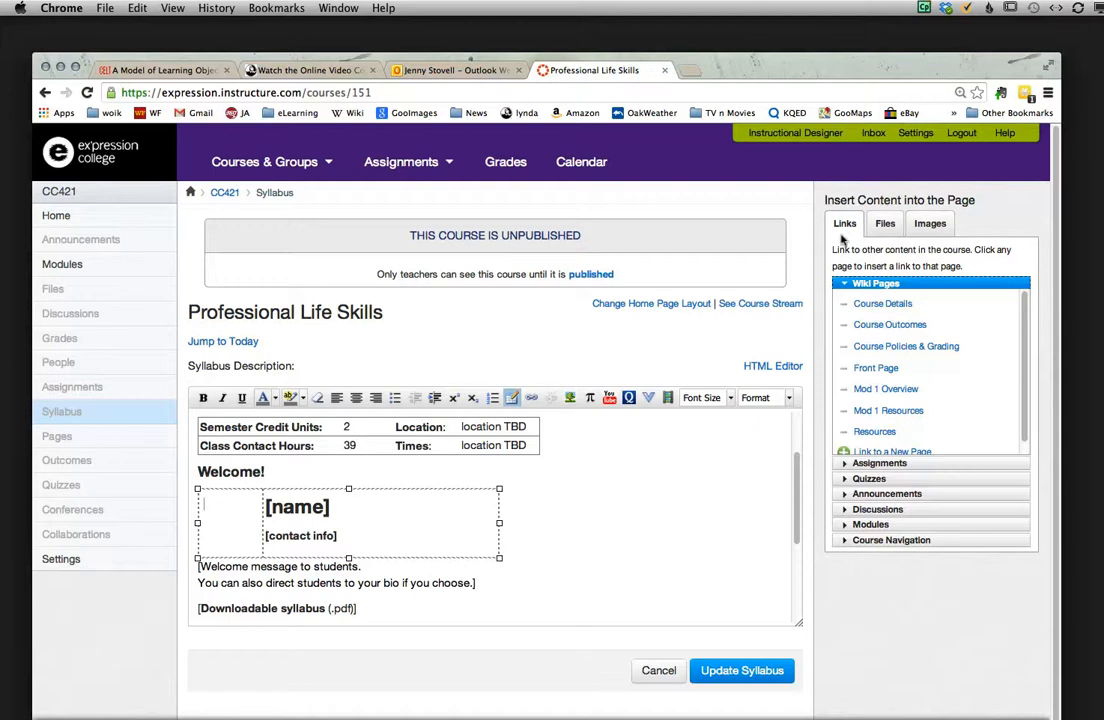
Step: Upload the instructor's portrait JPEG from the WD 700 drive to course files and embed it in the emptied photo cell
left_click(912, 224)
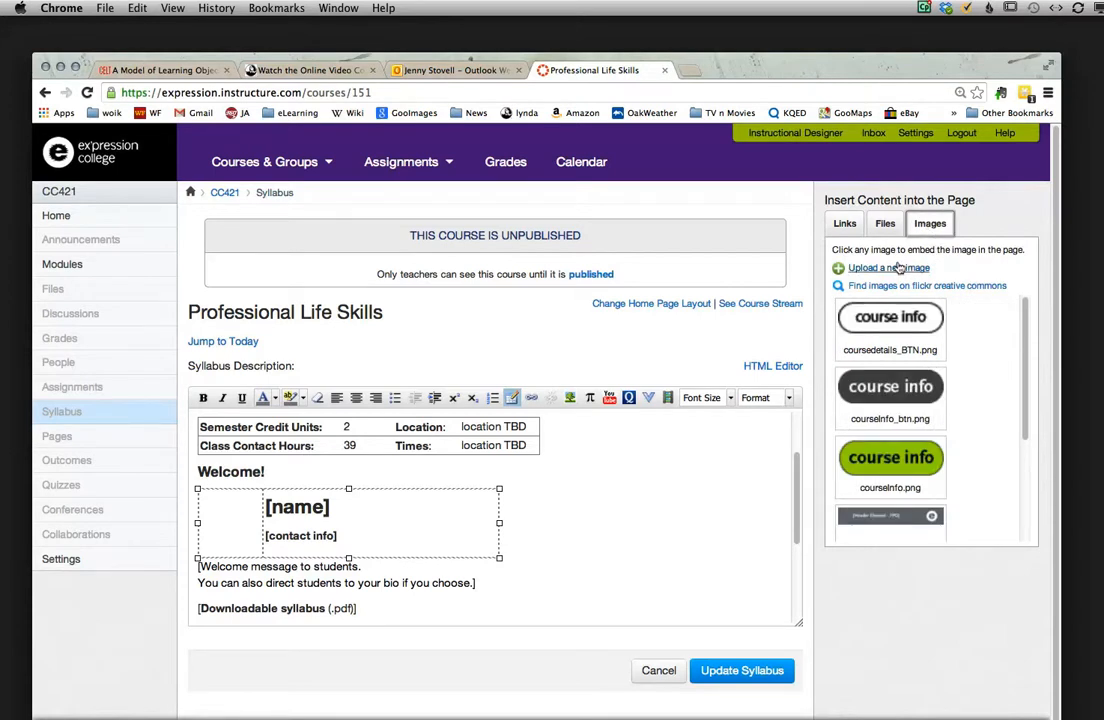
left_click(899, 268)
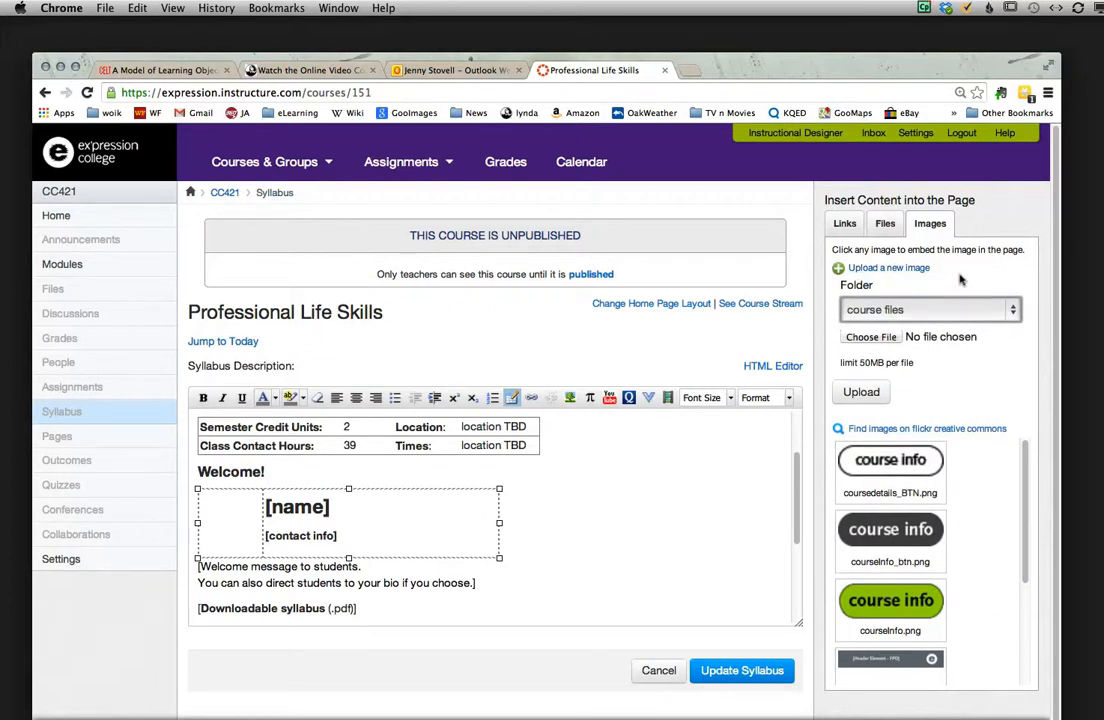
left_click(873, 337)
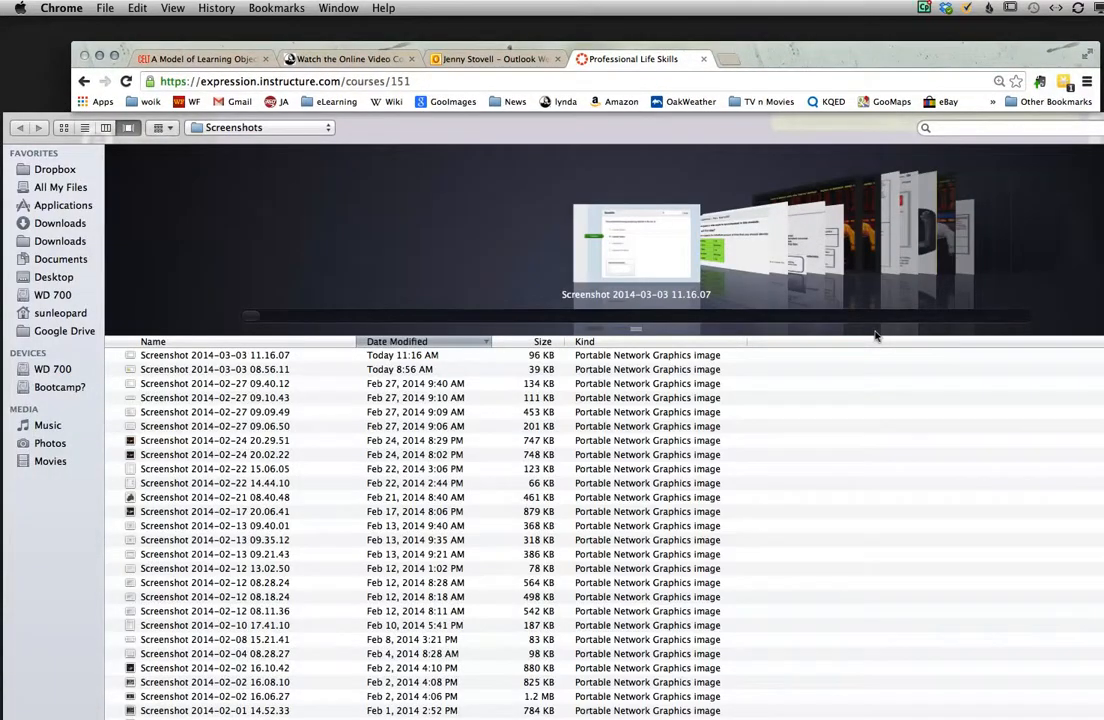
left_click(58, 369)
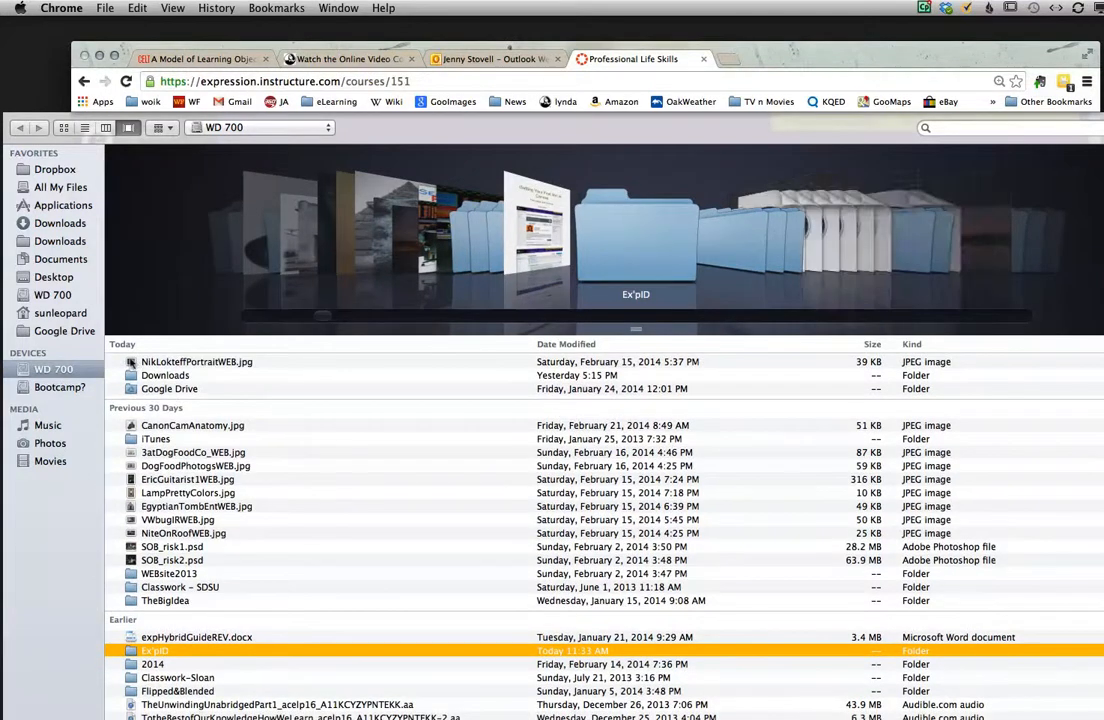
left_click(130, 363)
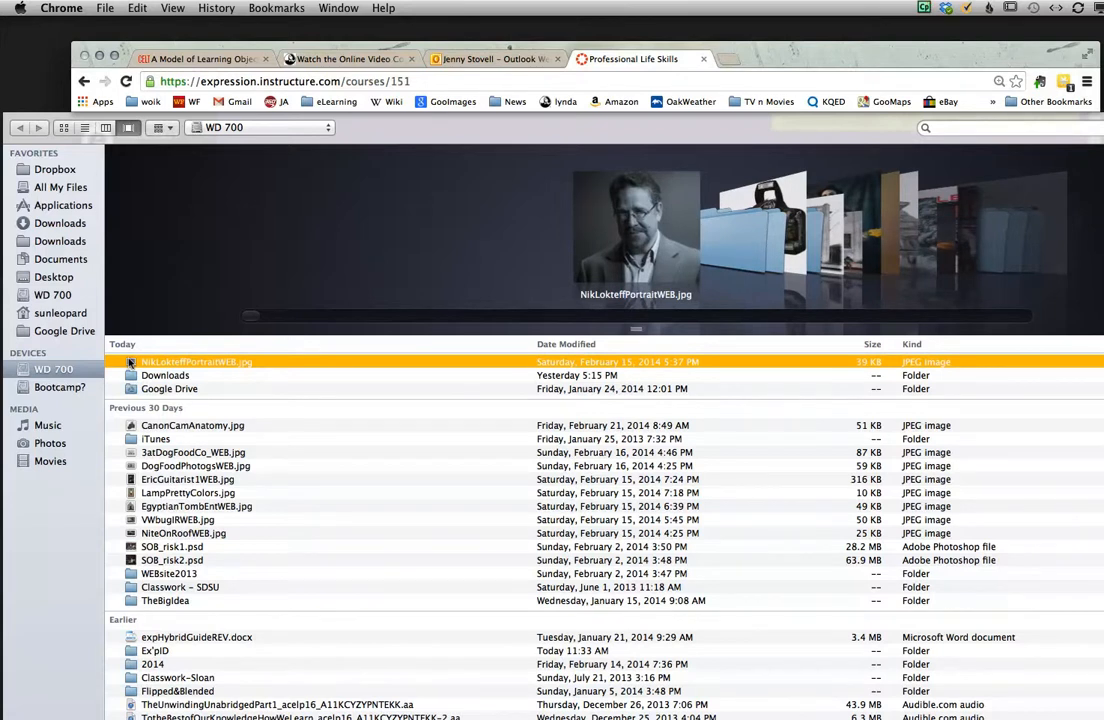
double_click(130, 363)
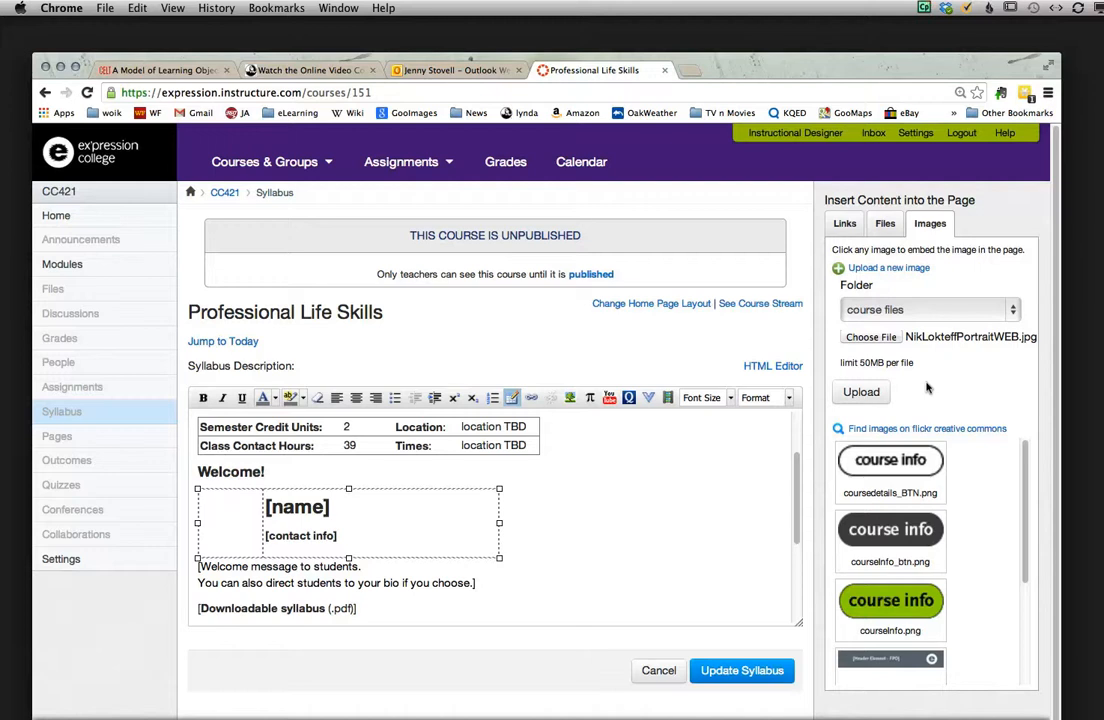
left_click(857, 392)
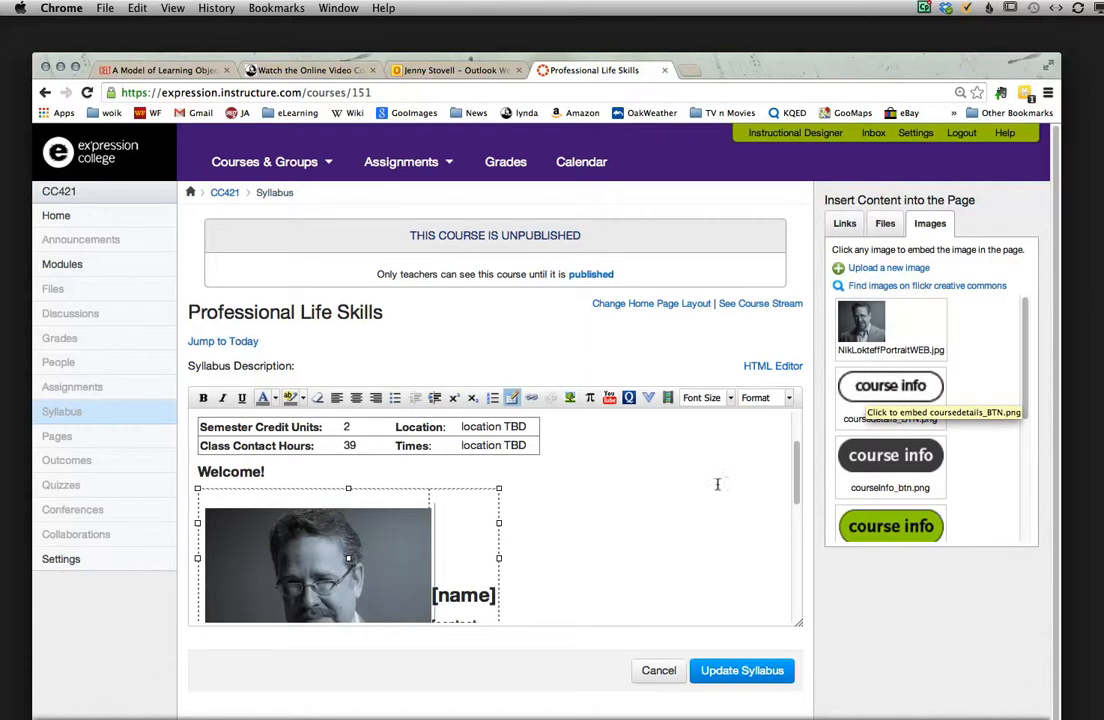
Step: Shrink the embedded instructor portrait proportionally to about two thirds of its original size
scroll(638, 562, "down", 2)
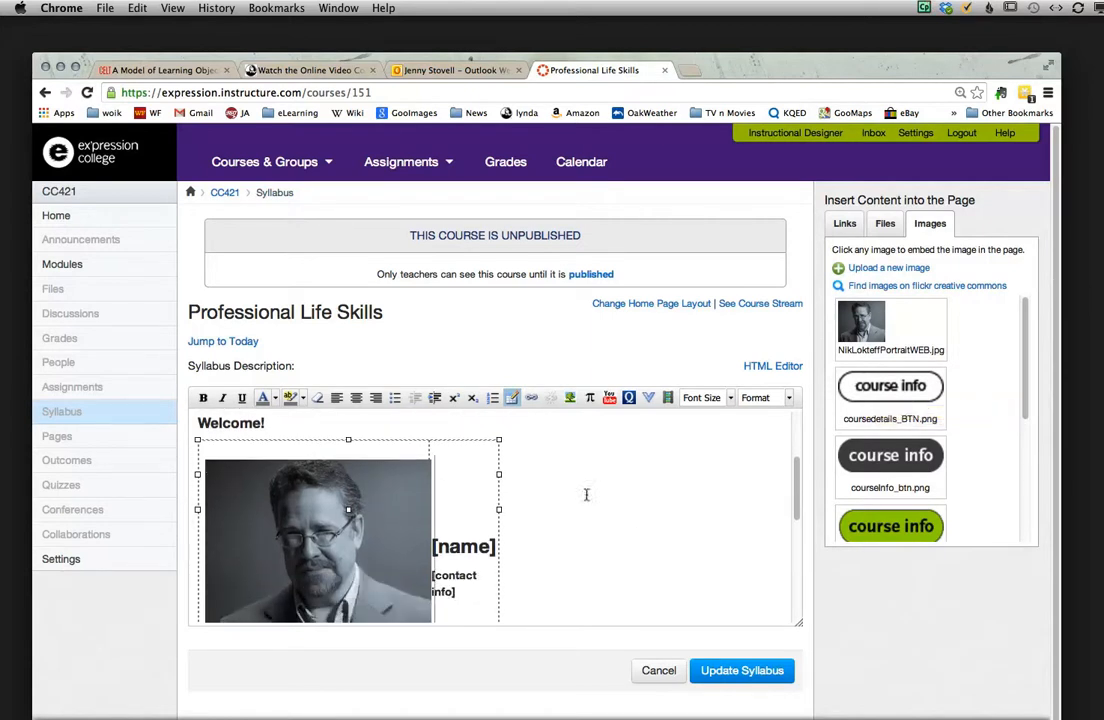
scroll(666, 503, "down", 4)
scroll(666, 503, "up", 3)
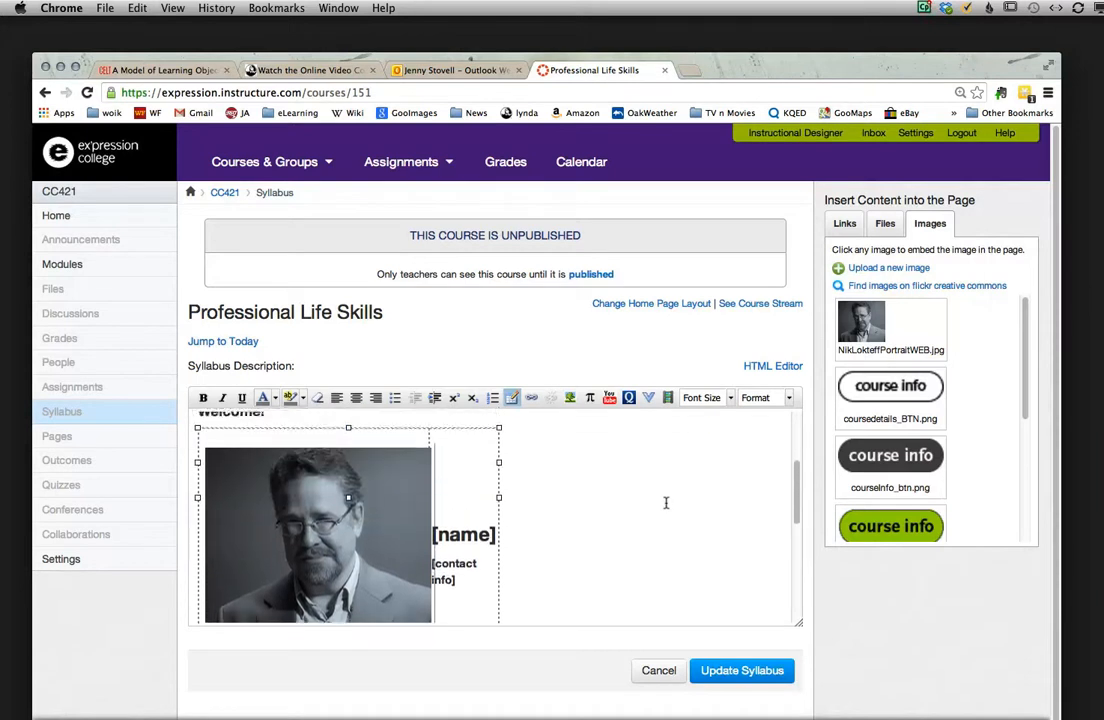
scroll(666, 503, "down", 1)
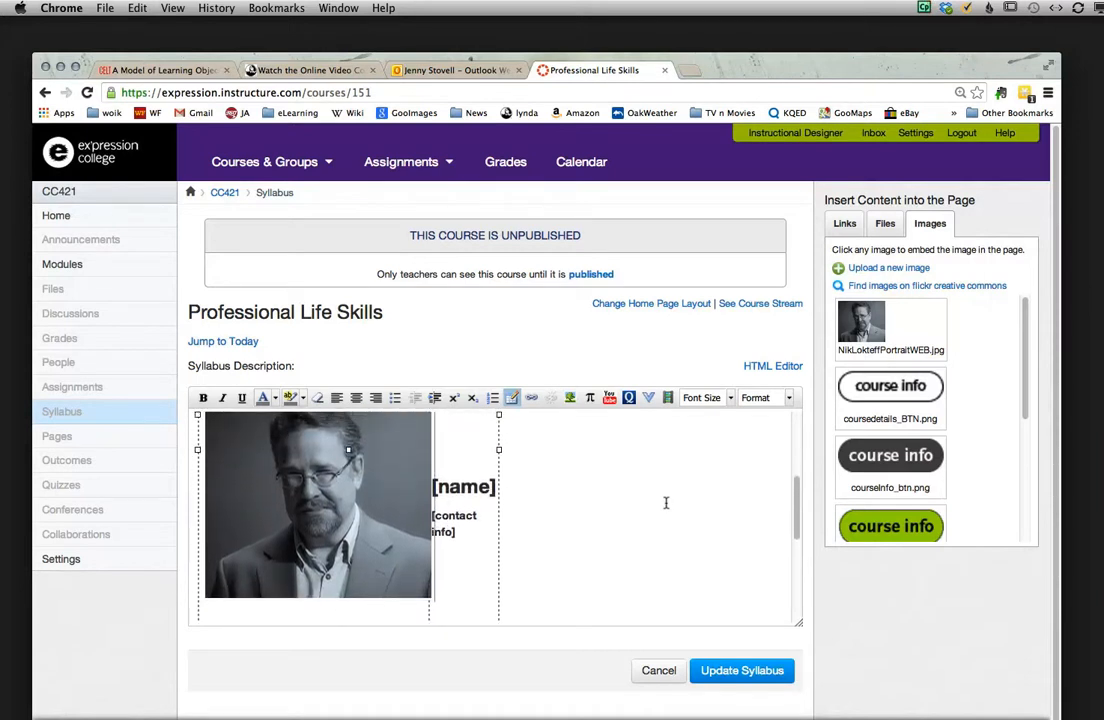
left_click(335, 538)
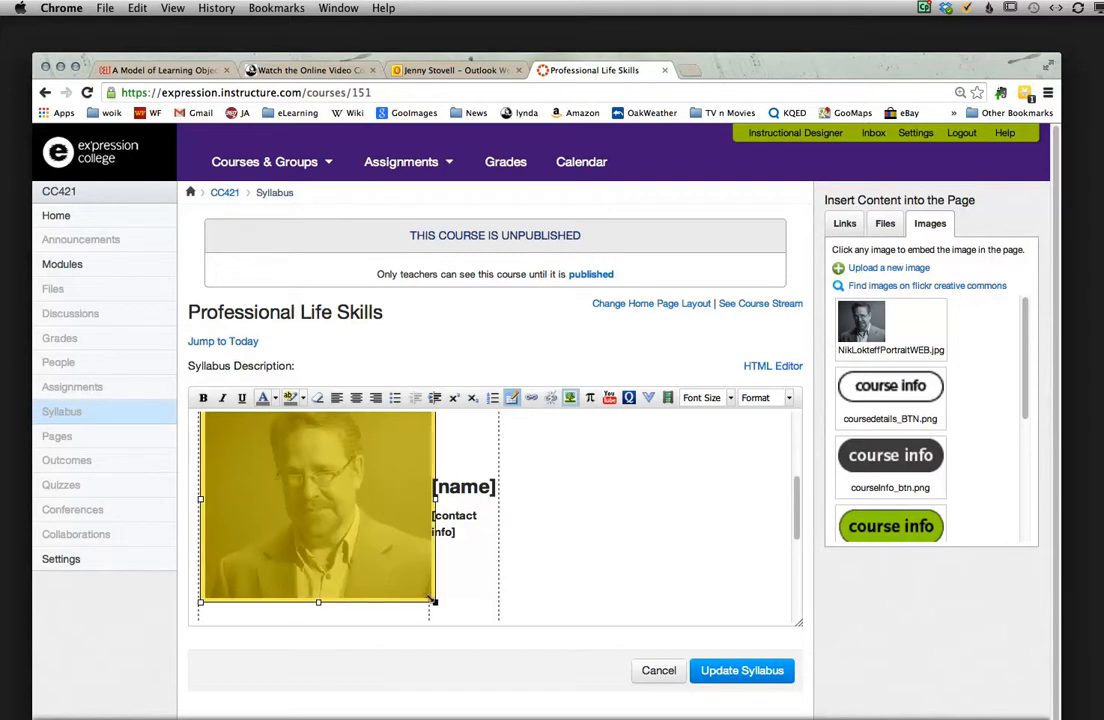
left_click_drag(433, 604, 362, 538)
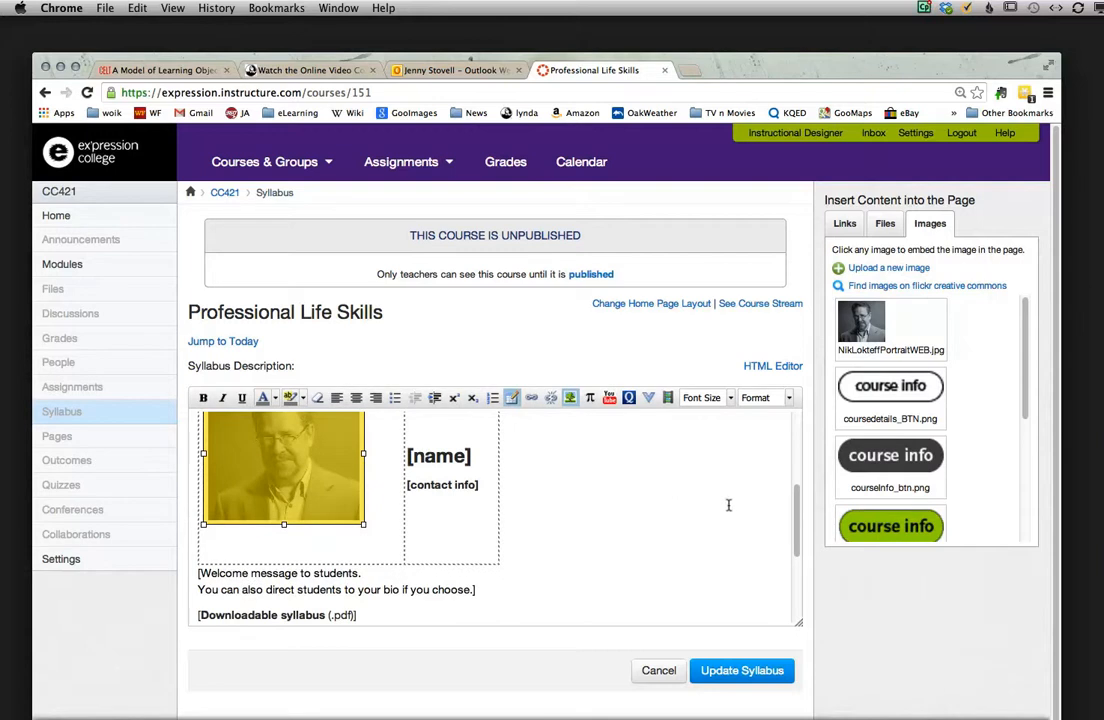
scroll(730, 511, "up", 2)
left_click(558, 507)
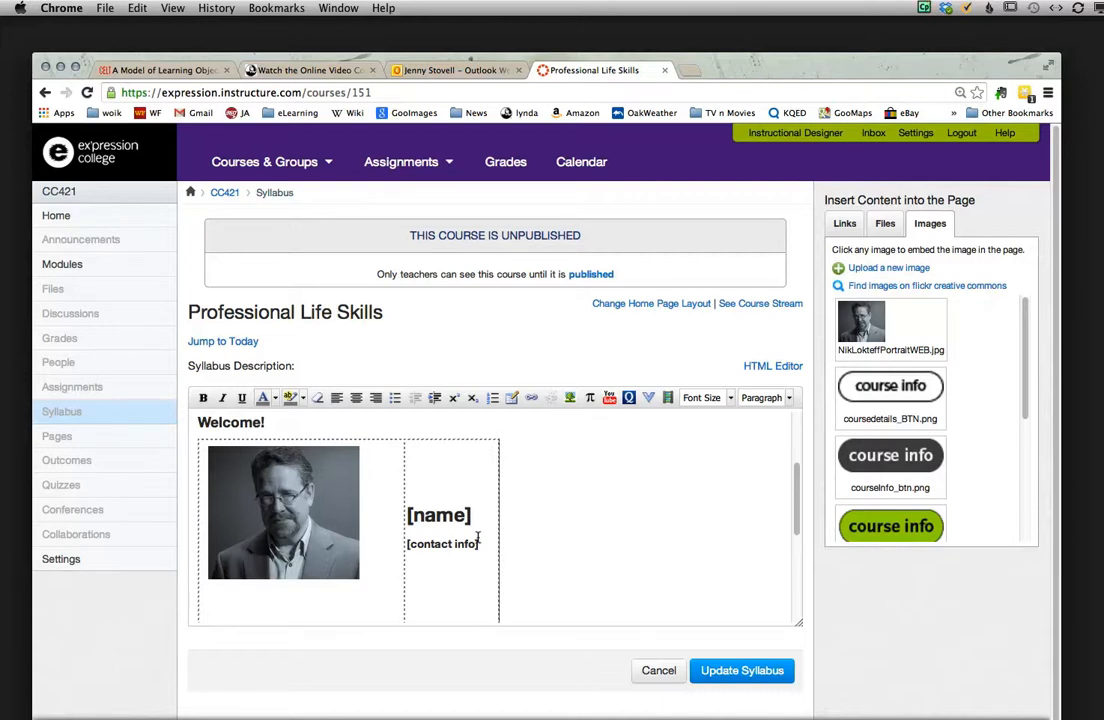
Step: Replace the [name] placeholder with the instructor's full name and widen the table so the name fits on one line
left_click_drag(470, 510, 405, 511)
left_click(441, 510)
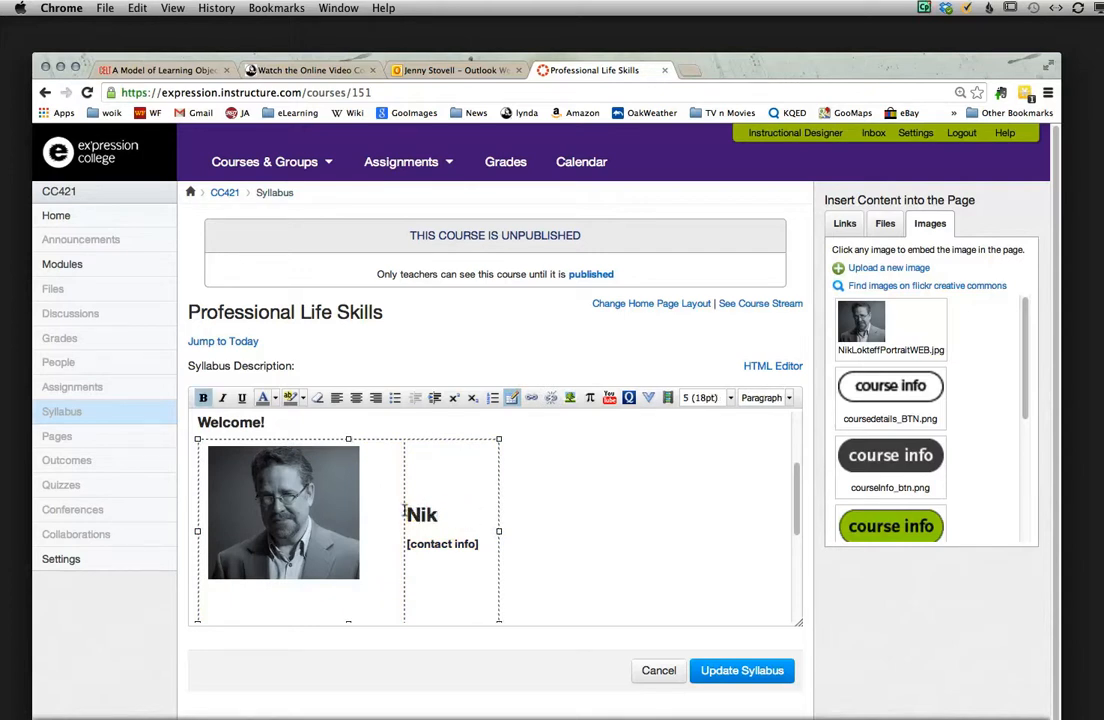
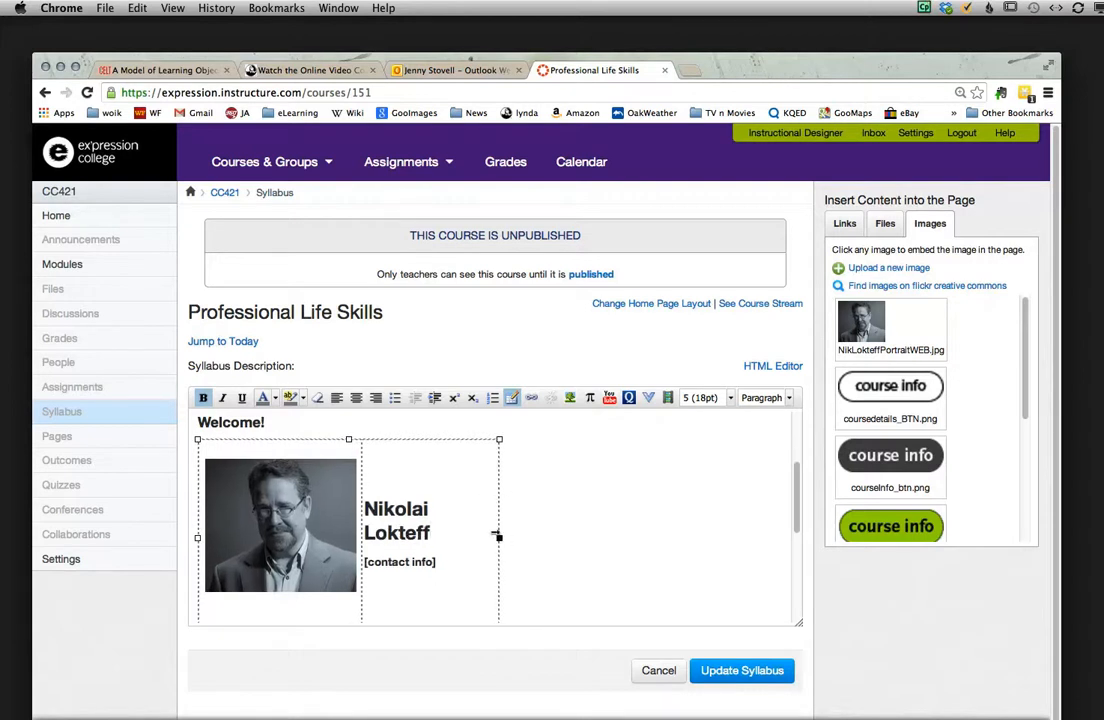
left_click_drag(497, 537, 519, 529)
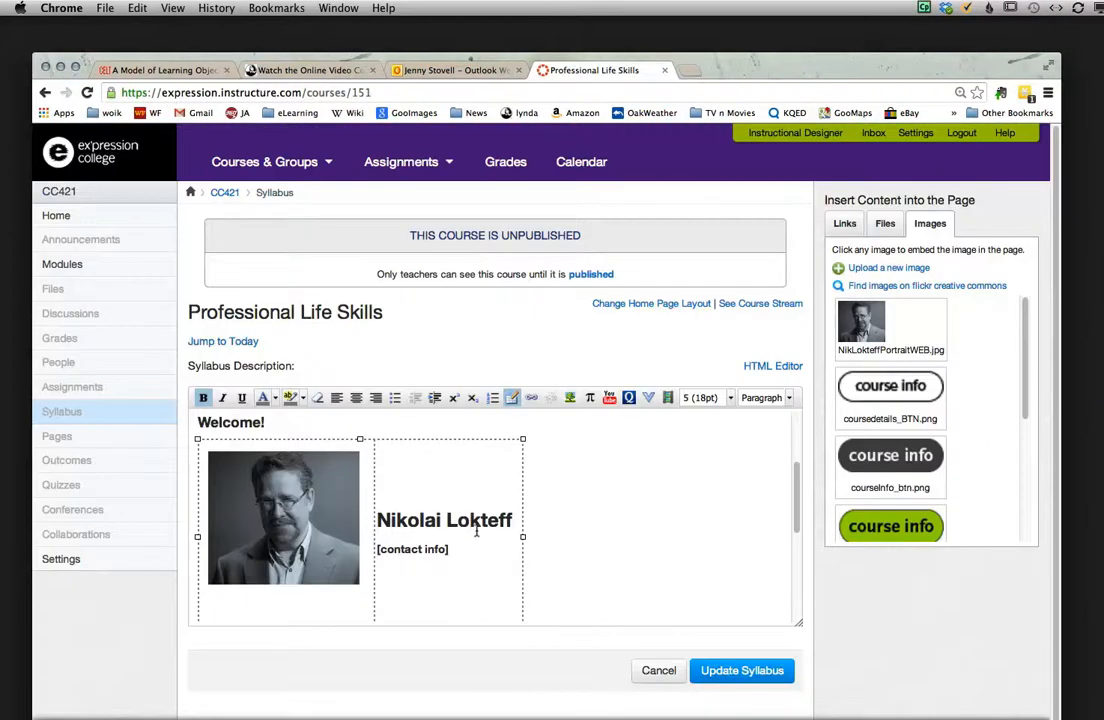
Step: Replace the [contact info] placeholder with the label "email:" followed by the instructor's e-mail address as a link
left_click_drag(450, 546, 391, 543)
left_click(448, 551)
left_click_drag(458, 549, 430, 550)
left_click(446, 551)
left_click(375, 546)
left_click_drag(373, 546, 451, 548)
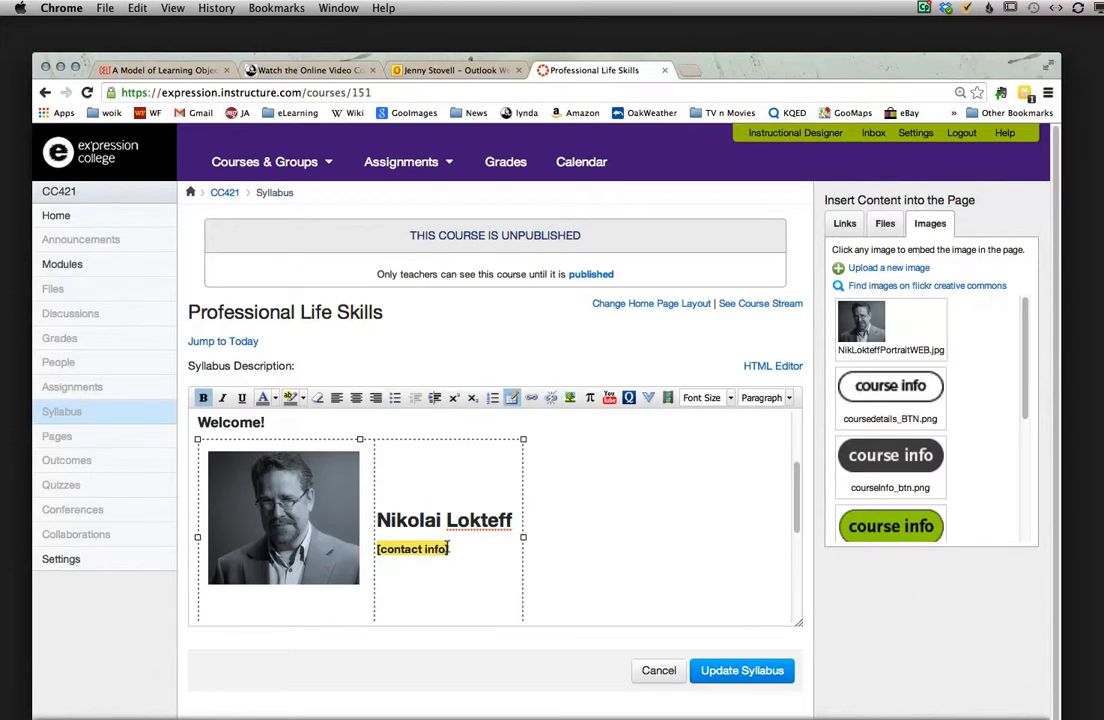
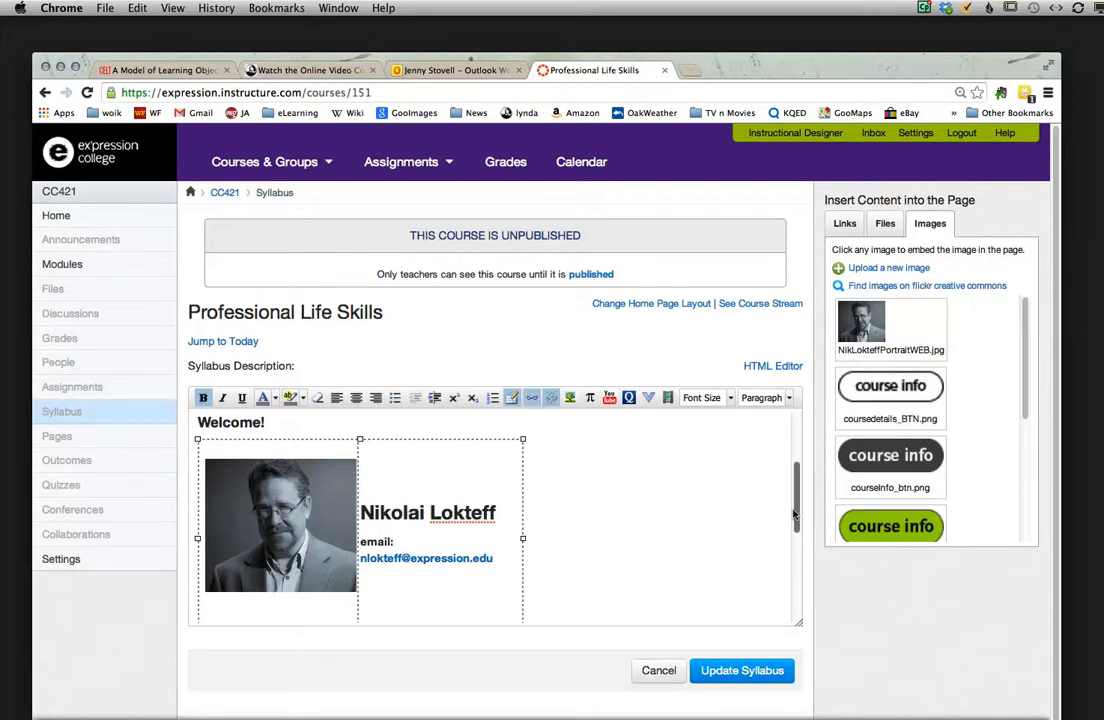
Step: Save the updated syllabus and review the published layout from the instructor details down to the schedule
mouse_move(795, 515)
left_mouse_down()
mouse_move(795, 528)
mouse_move(792, 465)
mouse_move(787, 528)
mouse_move(781, 517)
left_mouse_up()
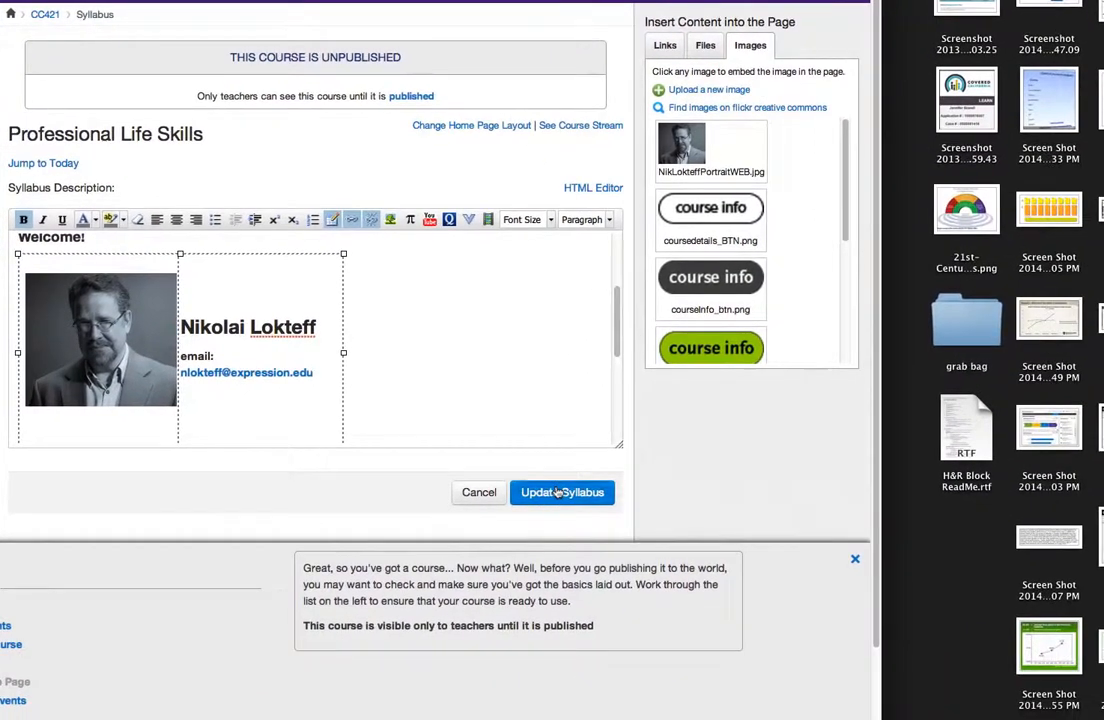
left_click(587, 521)
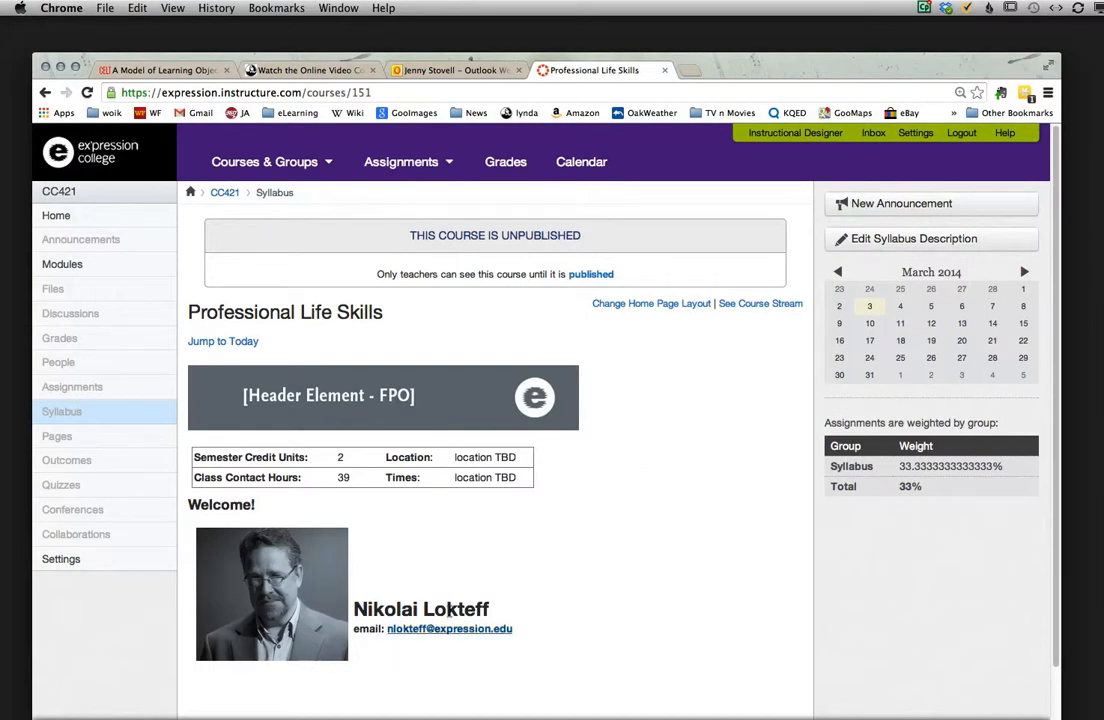
scroll(527, 604, "down", 7)
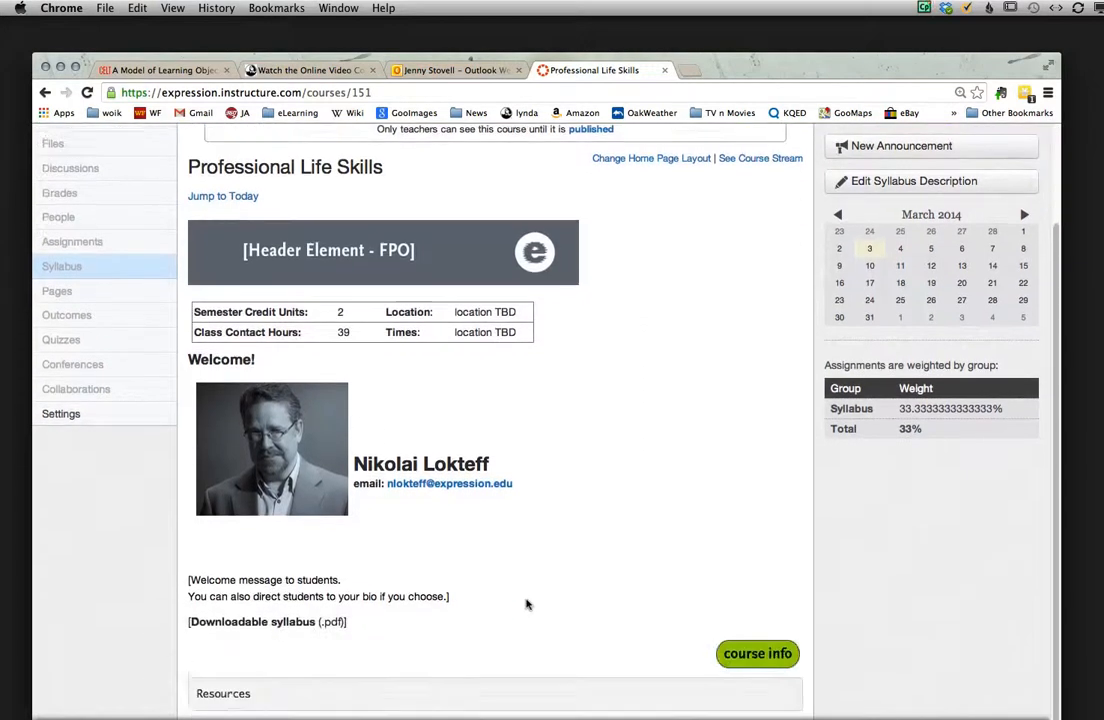
scroll(527, 604, "up", 2)
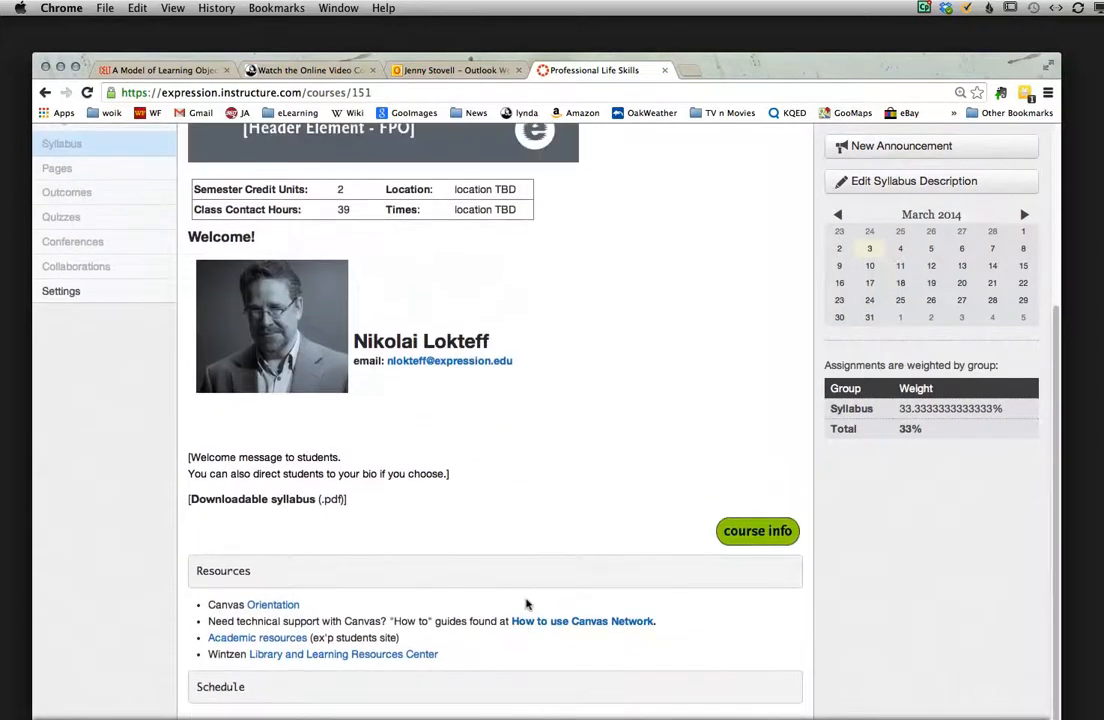
scroll(527, 604, "up", 1)
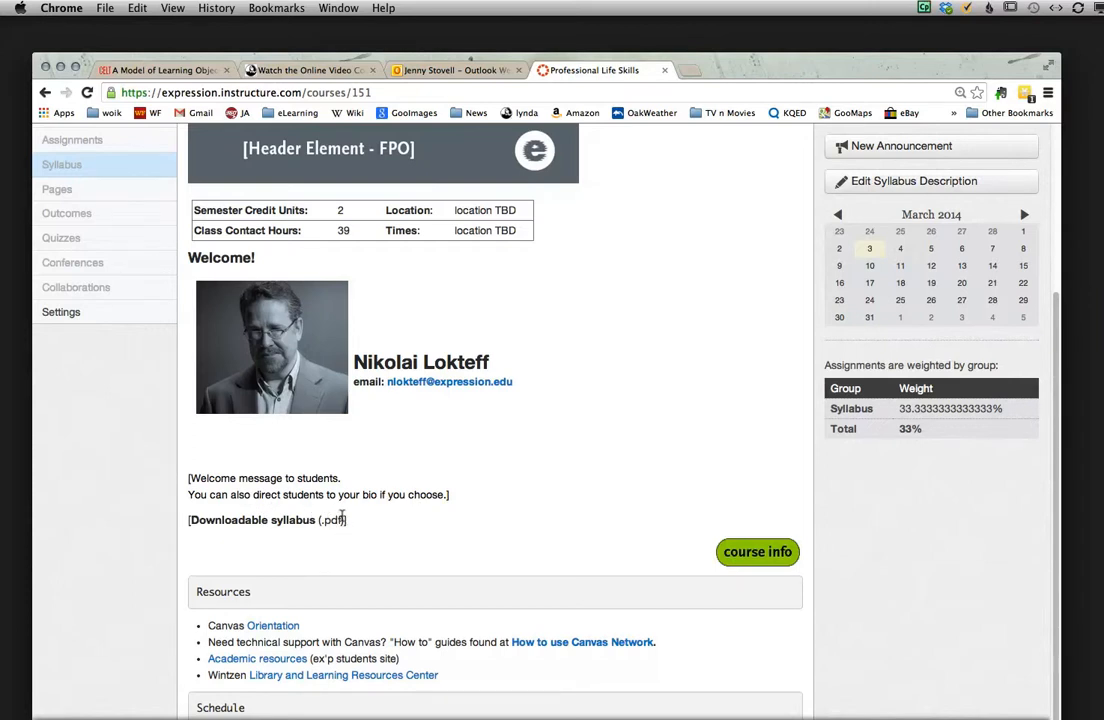
Step: Open the new-file upload form for the [Downloadable syllabus (.pdf)] placeholder and cancel the syllabus edit
left_click(845, 181)
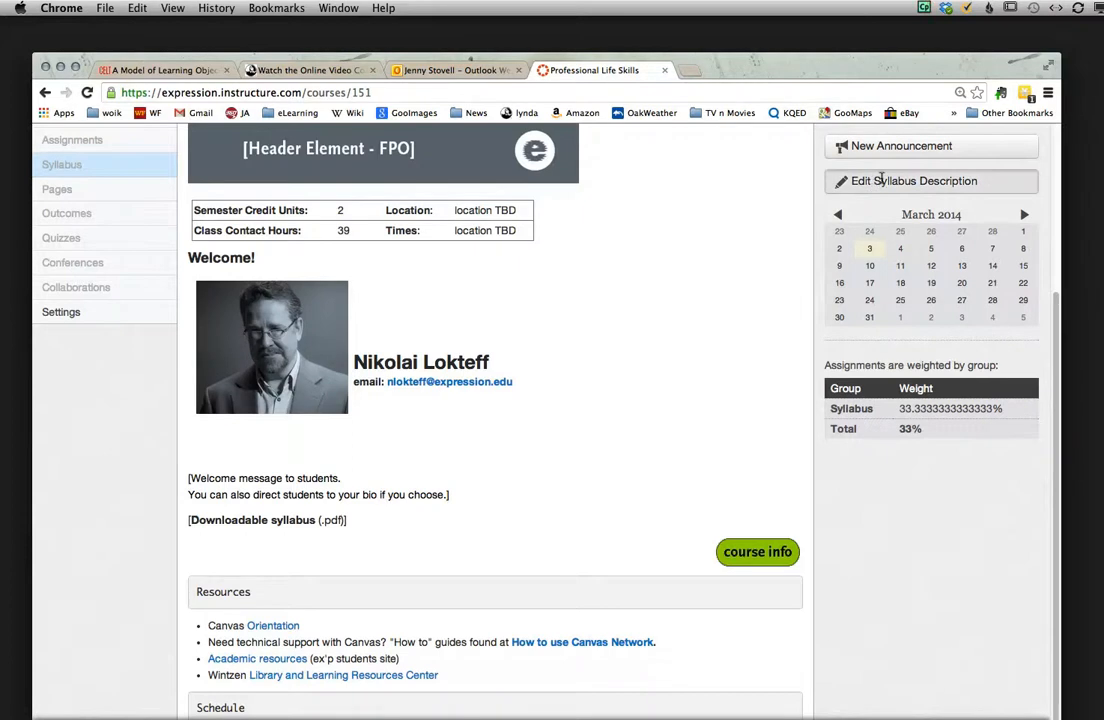
scroll(633, 438, "down", 1)
scroll(633, 438, "down", 5)
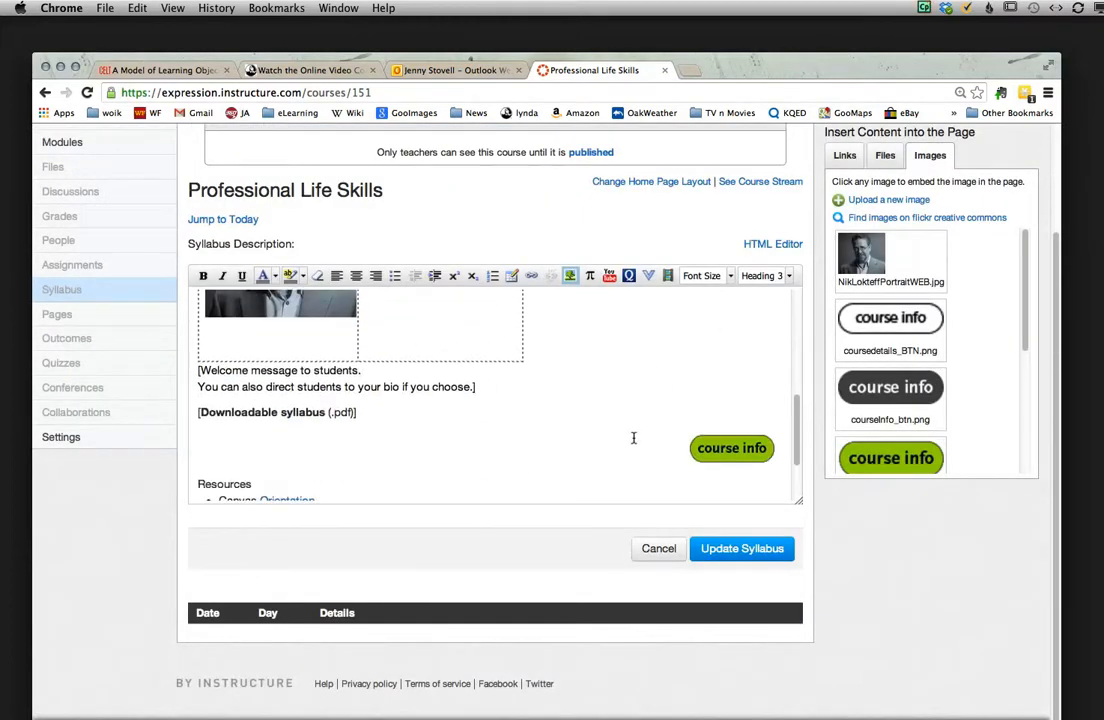
left_click_drag(355, 411, 190, 408)
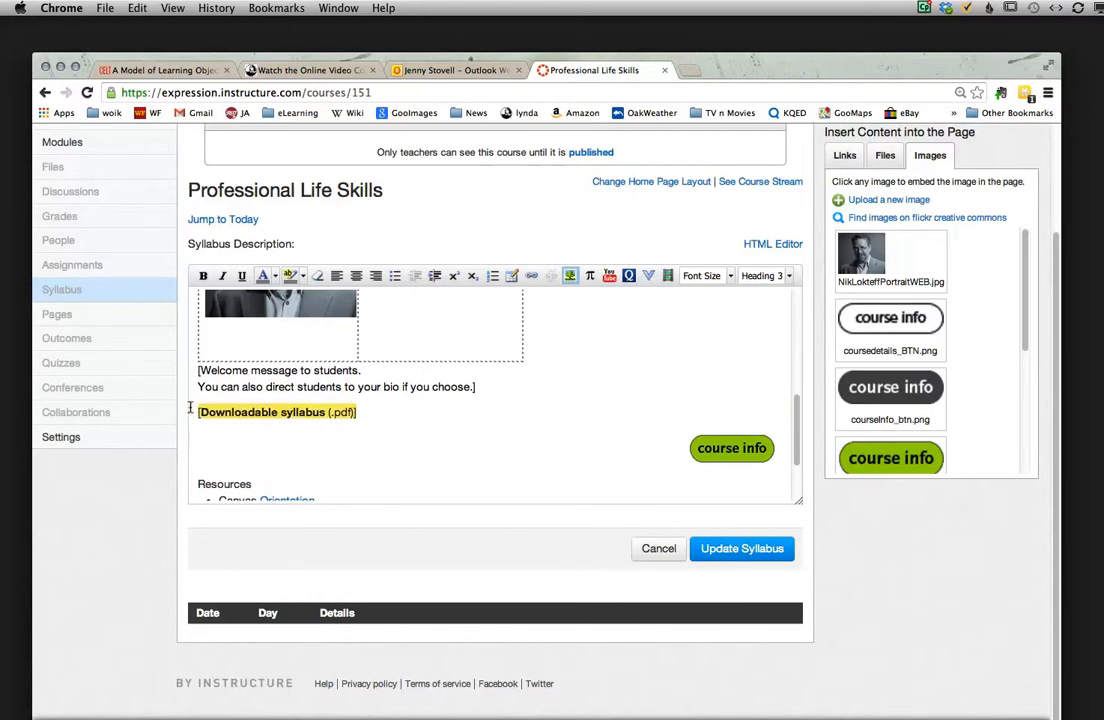
left_click(387, 407)
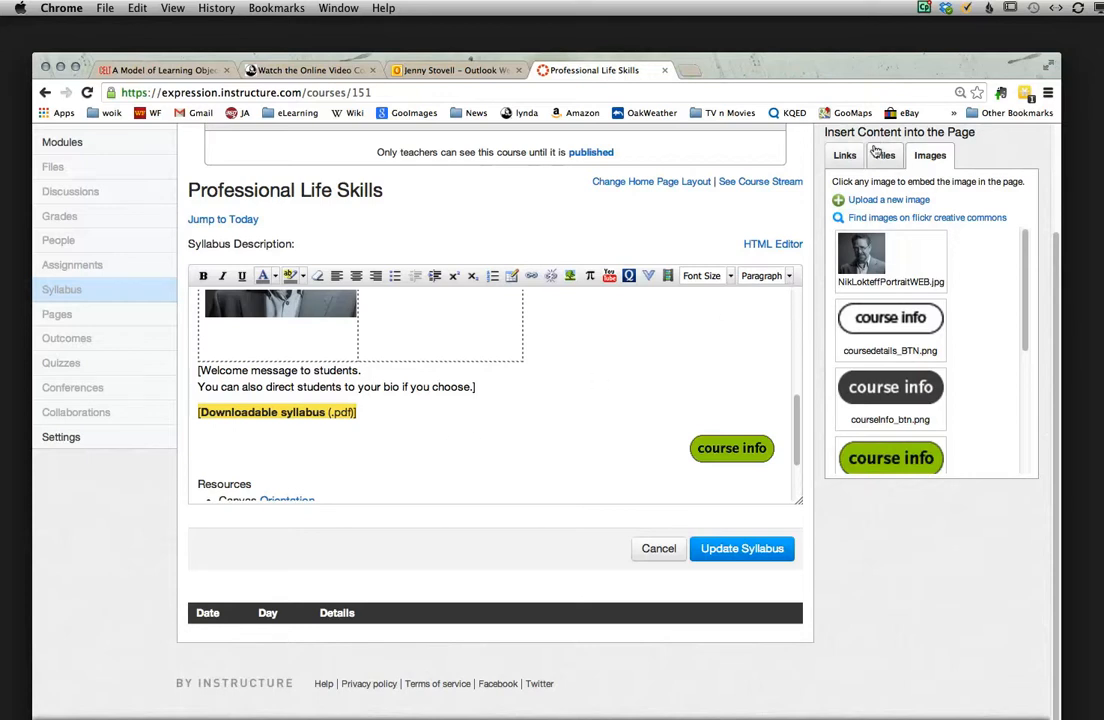
scroll(878, 157, "up", 1)
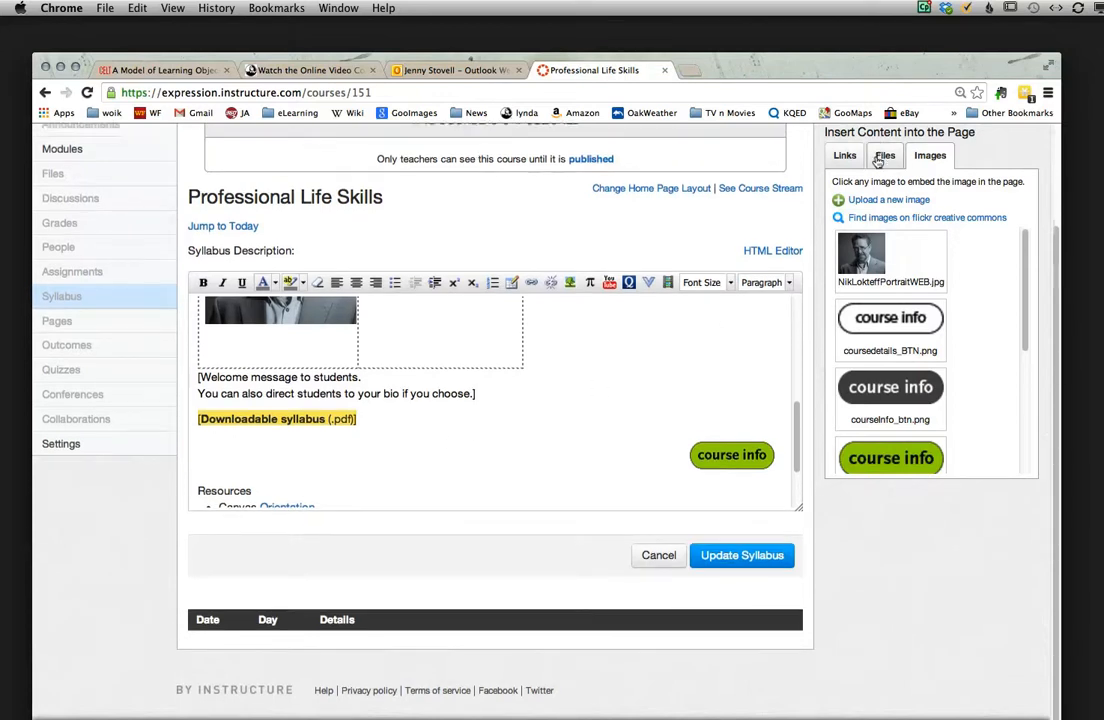
left_click(880, 156)
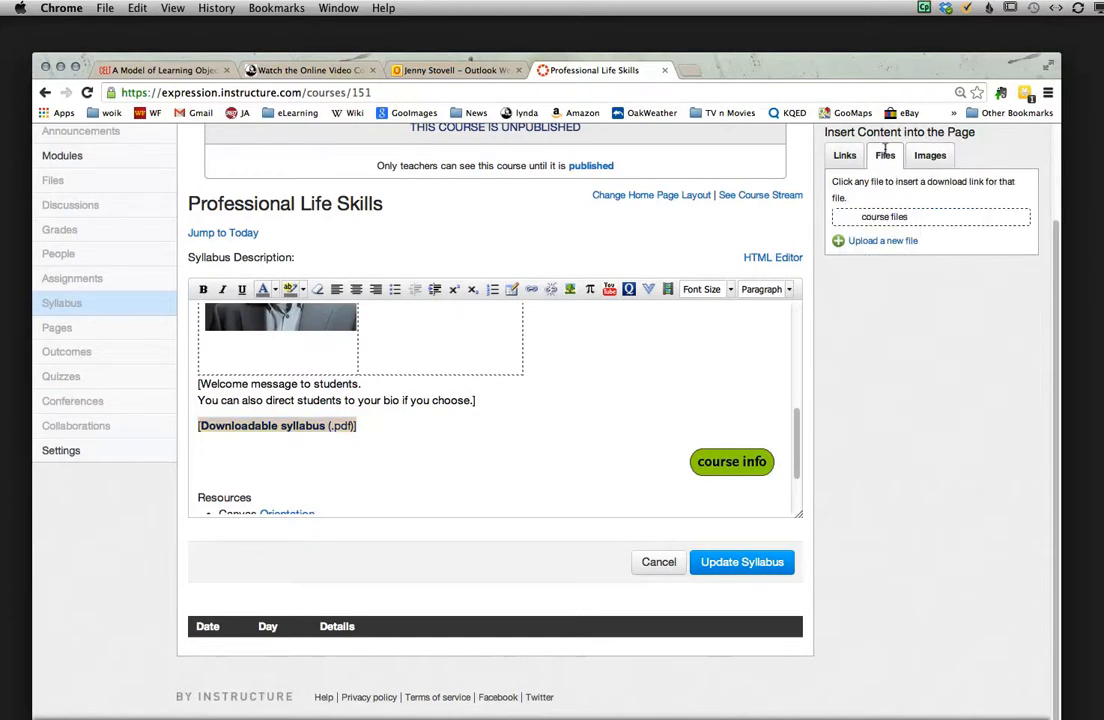
left_click(835, 216)
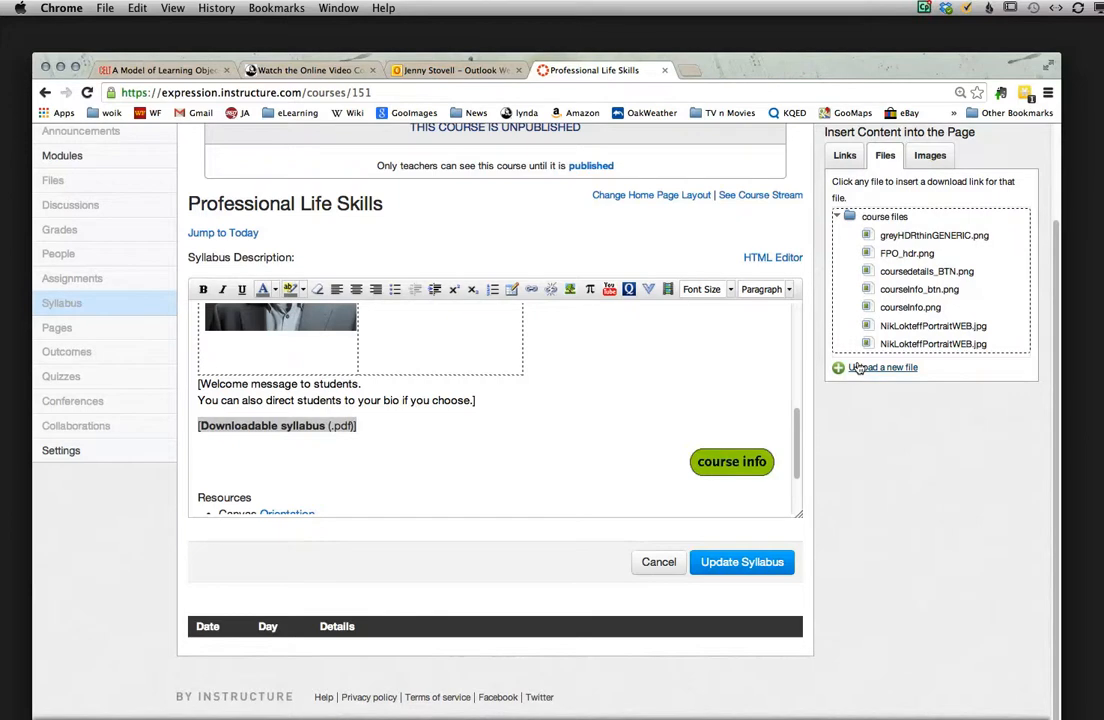
left_click(857, 368)
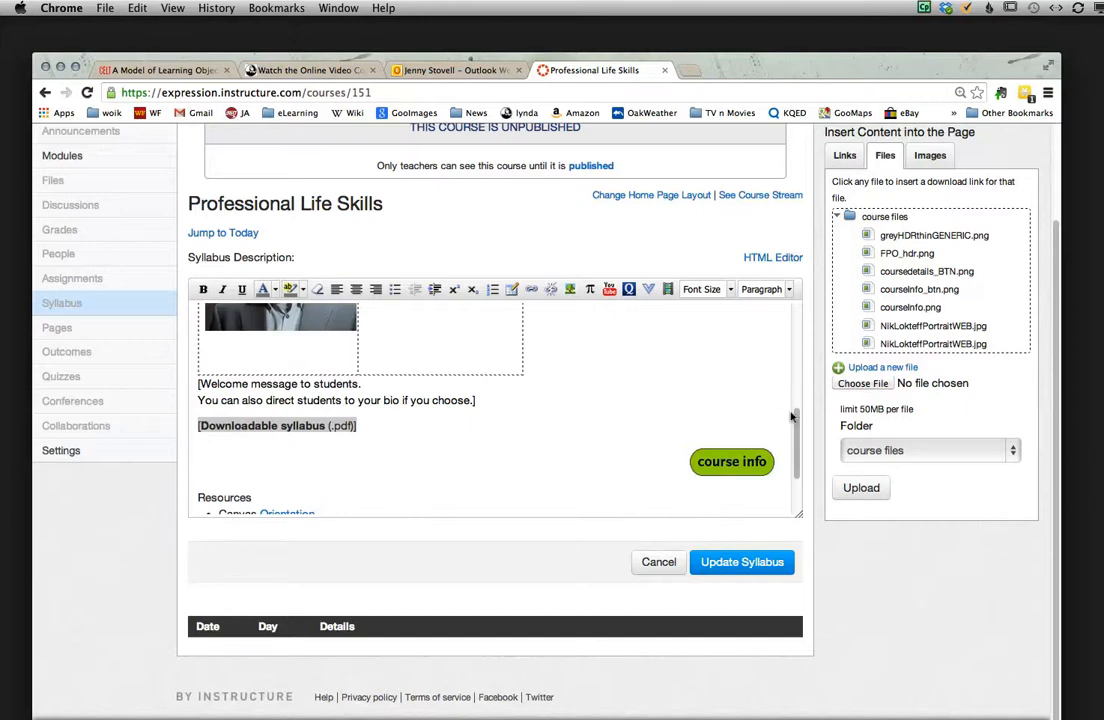
left_click(650, 562)
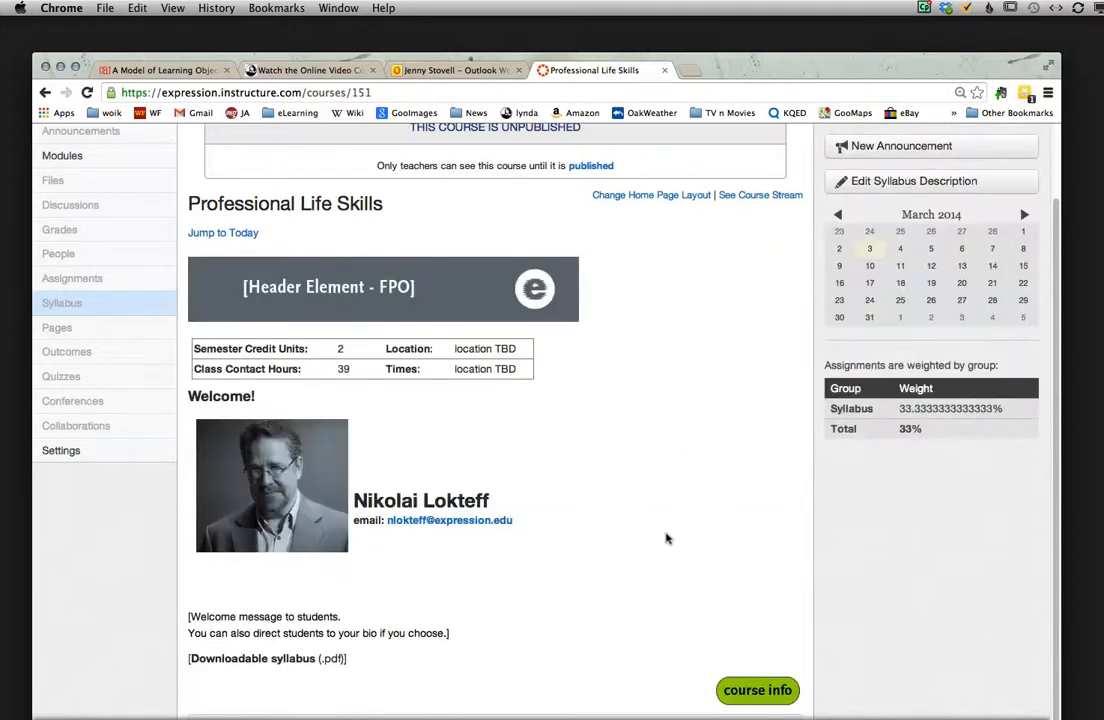
Step: Open the Course Outcomes page through the syllabus's course info link and start editing it
scroll(667, 538, "down", 3)
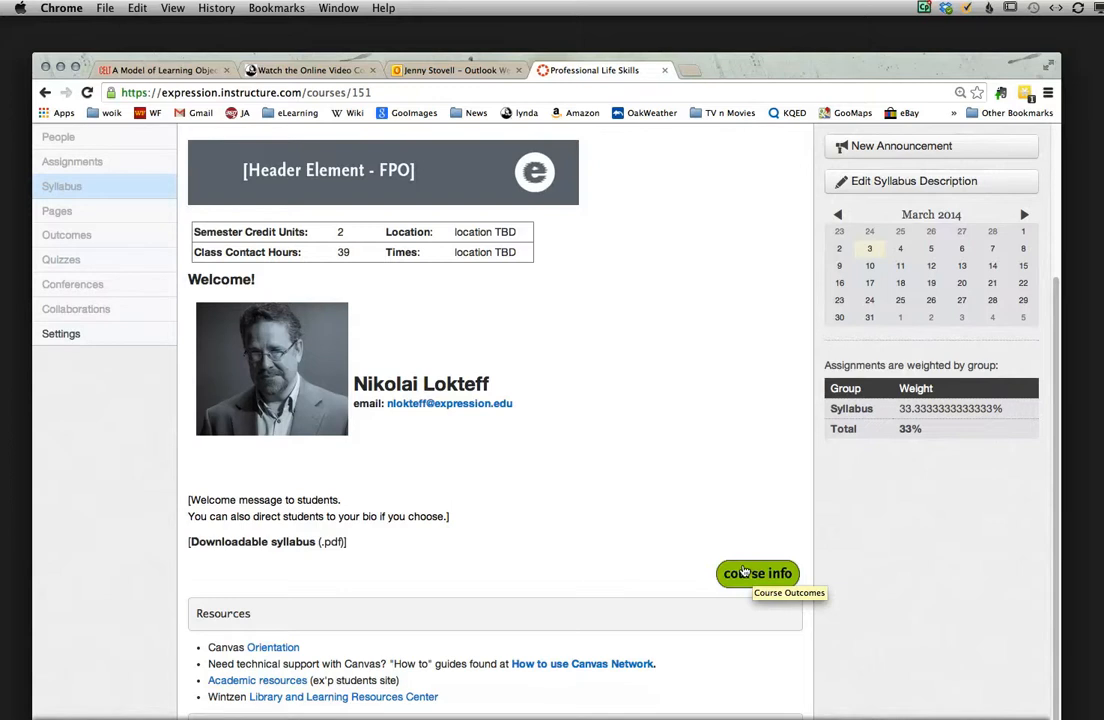
left_click(743, 572)
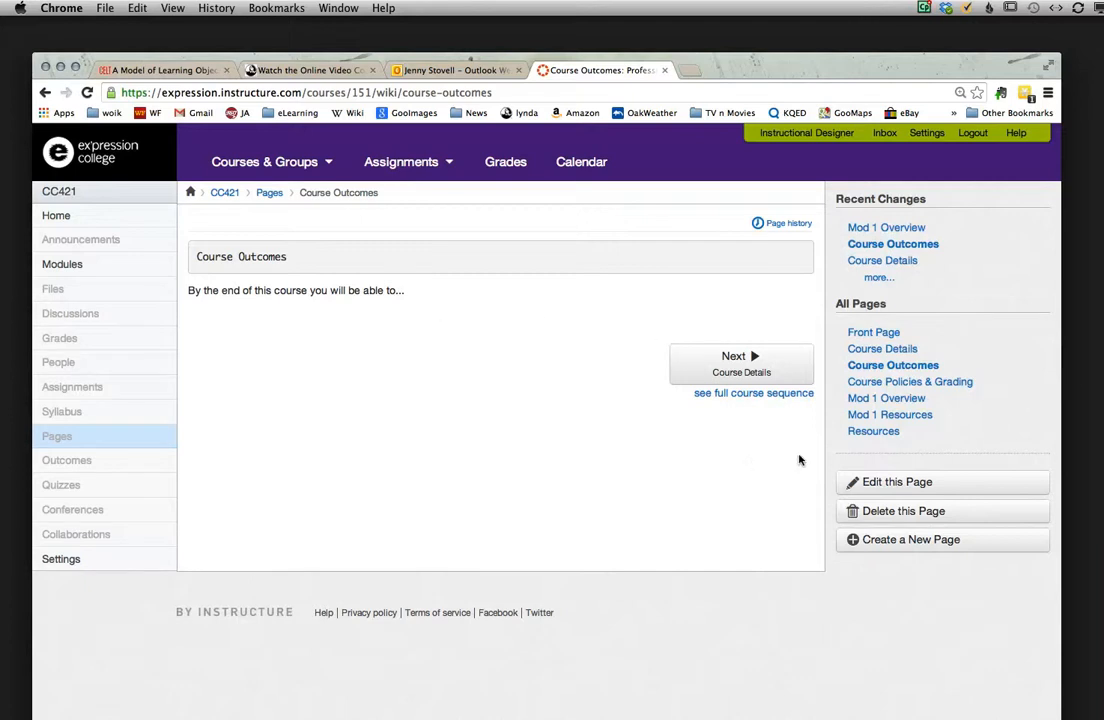
left_click(879, 482)
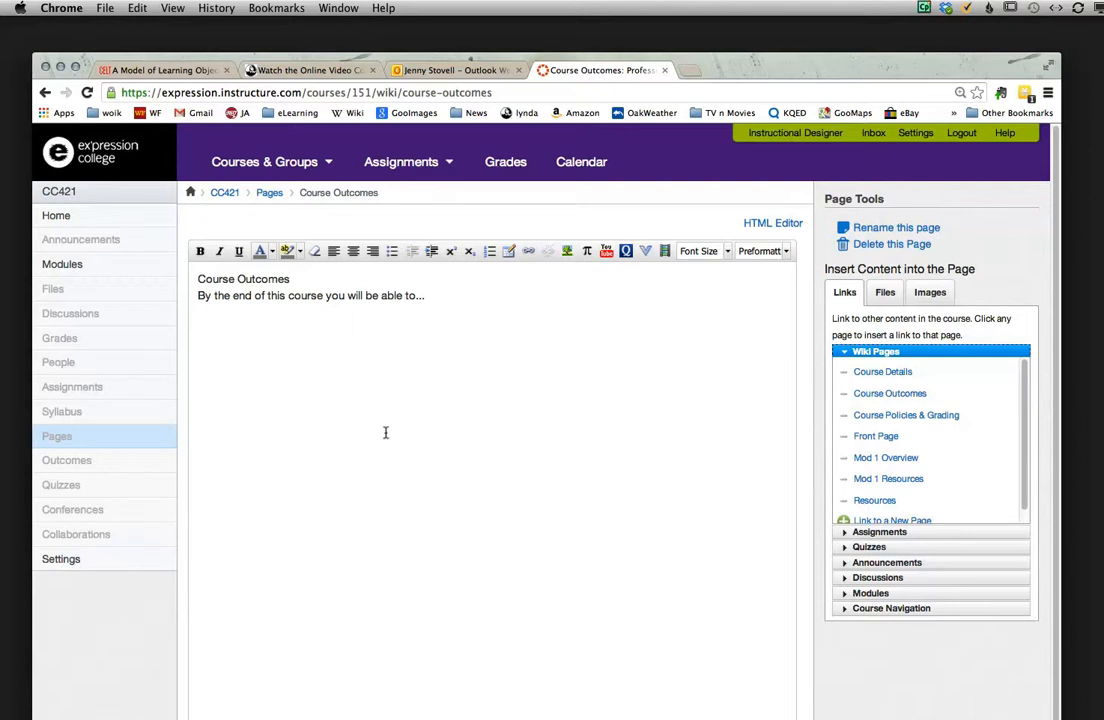
Step: Switch to CC421B_PLS_Syllabus2013.docx in Word and examine its course description, goals and objectives, and bibliography sections
key("super+Tab")
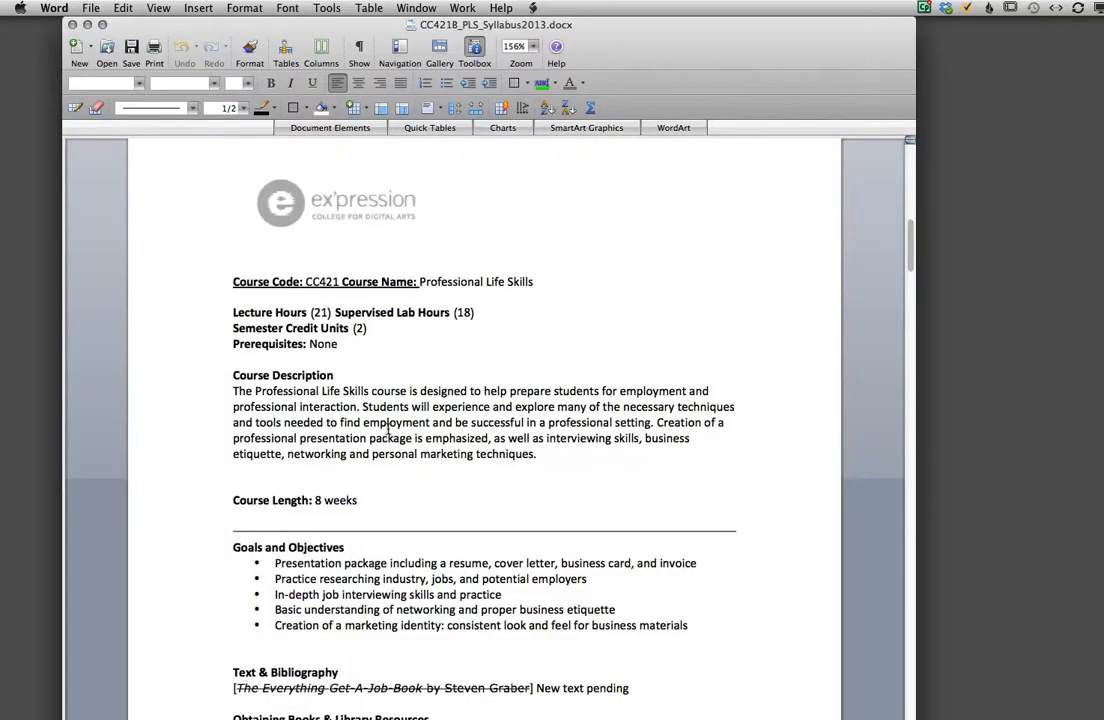
scroll(517, 349, "down", 1)
scroll(520, 355, "up", 10)
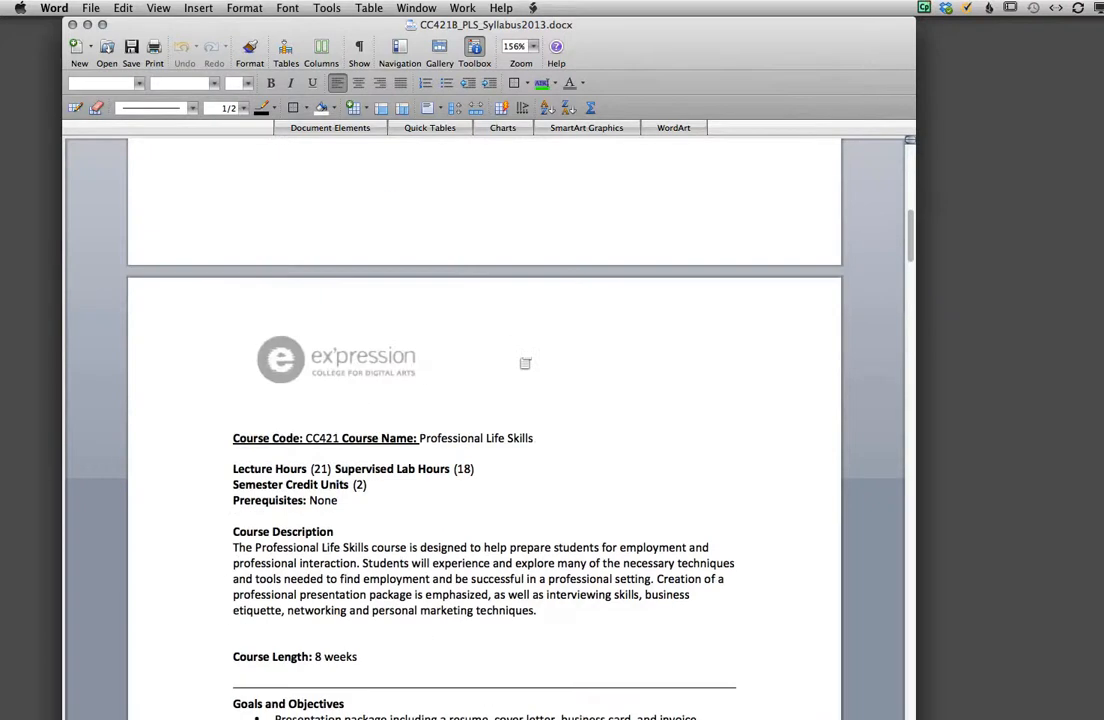
scroll(525, 363, "down", 15)
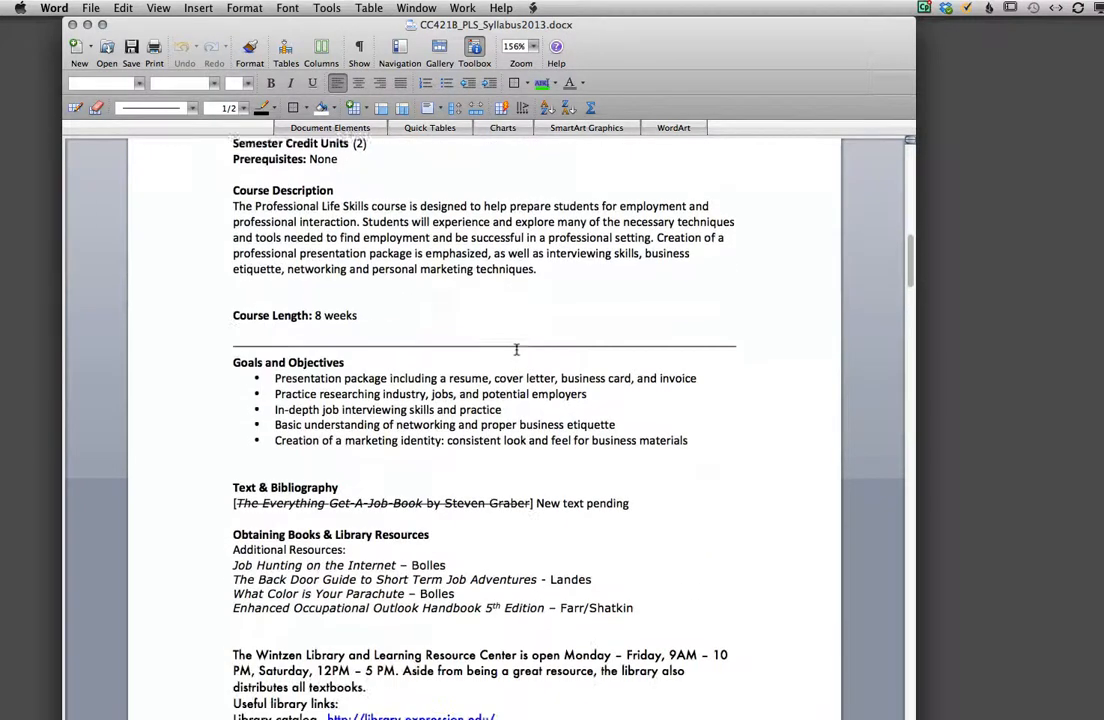
scroll(517, 349, "down", 2)
scroll(513, 345, "up", 1)
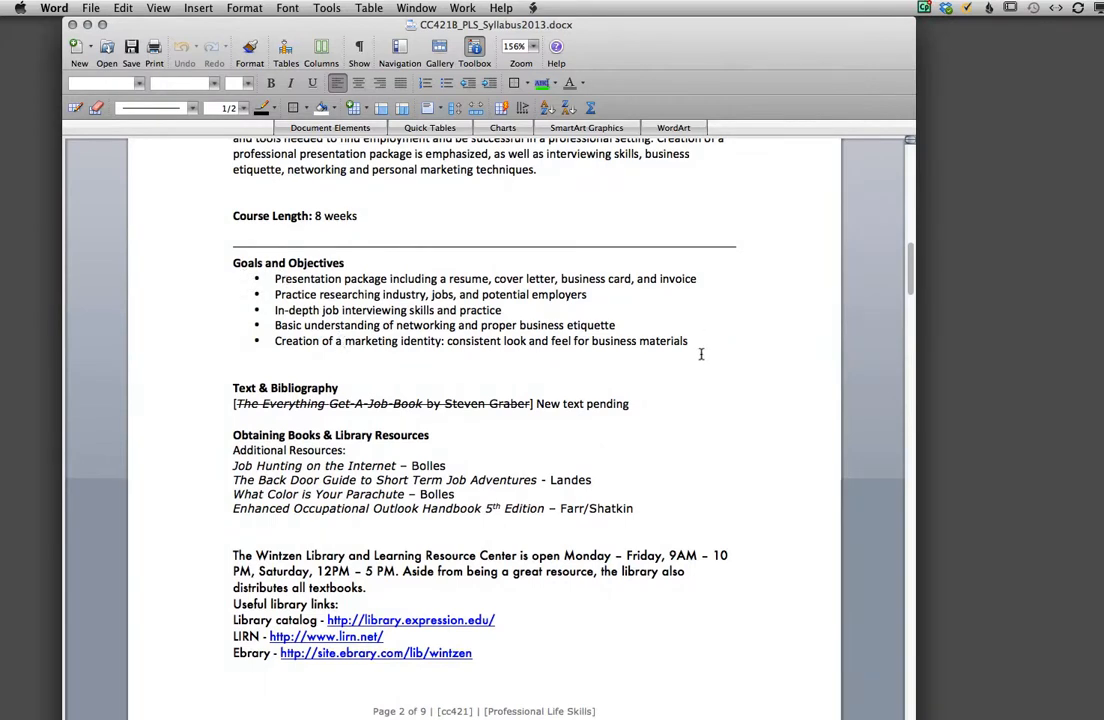
scroll(692, 352, "down", 1)
scroll(692, 352, "up", 3)
scroll(692, 352, "up", 4)
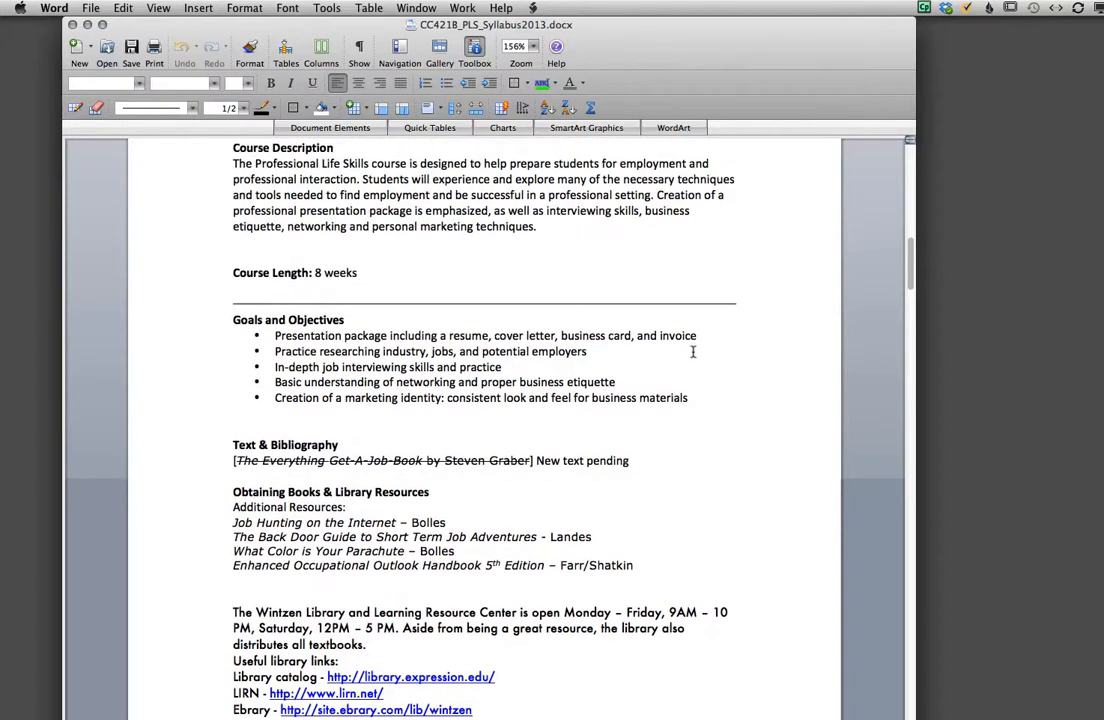
scroll(692, 352, "down", 5)
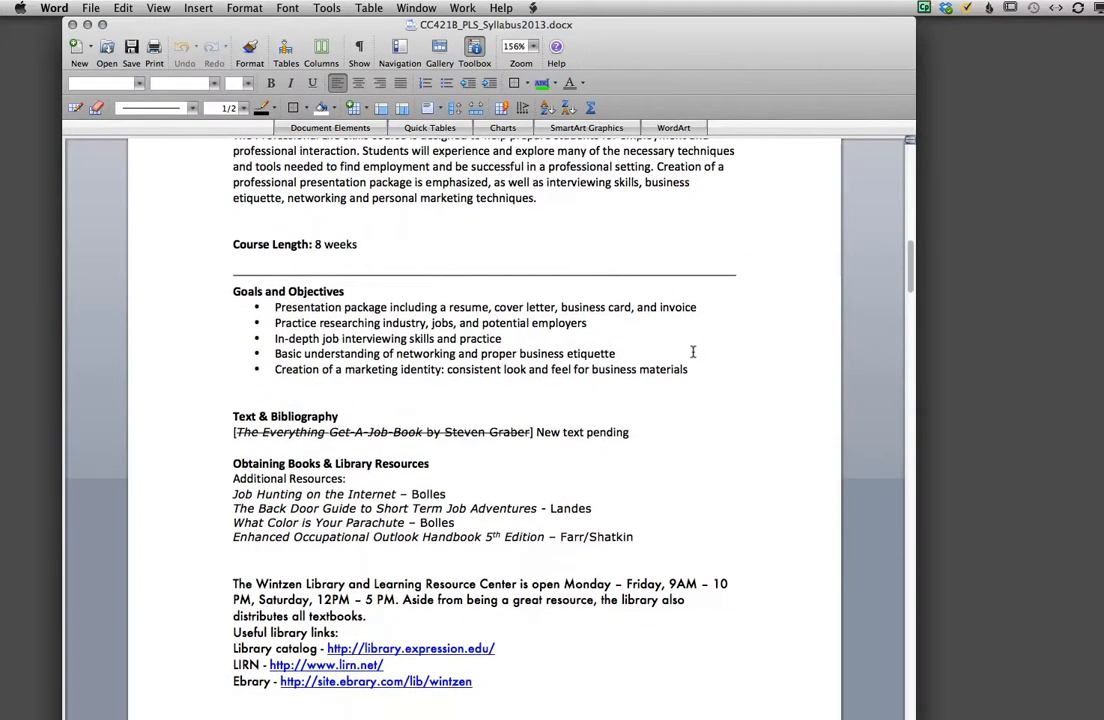
scroll(692, 352, "down", 1)
scroll(692, 352, "down", 10)
scroll(692, 352, "up", 6)
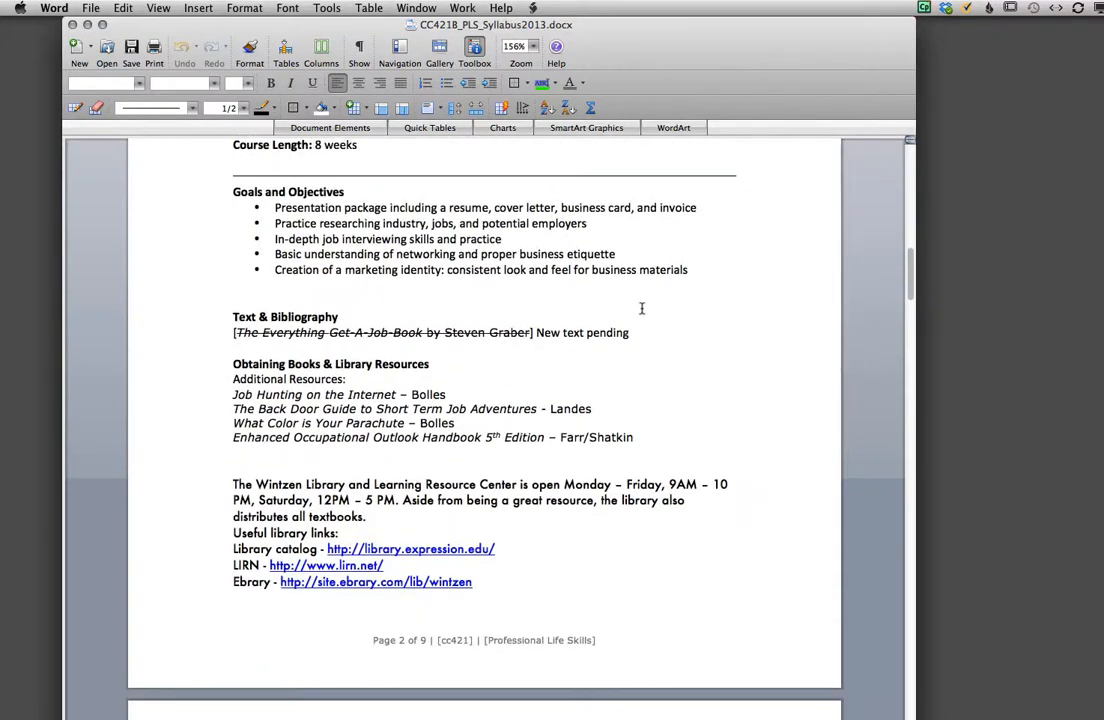
Step: Return to Canvas, close the Course Outcomes editor without adding content, and go on to the Course Details page
key("super+Tab")
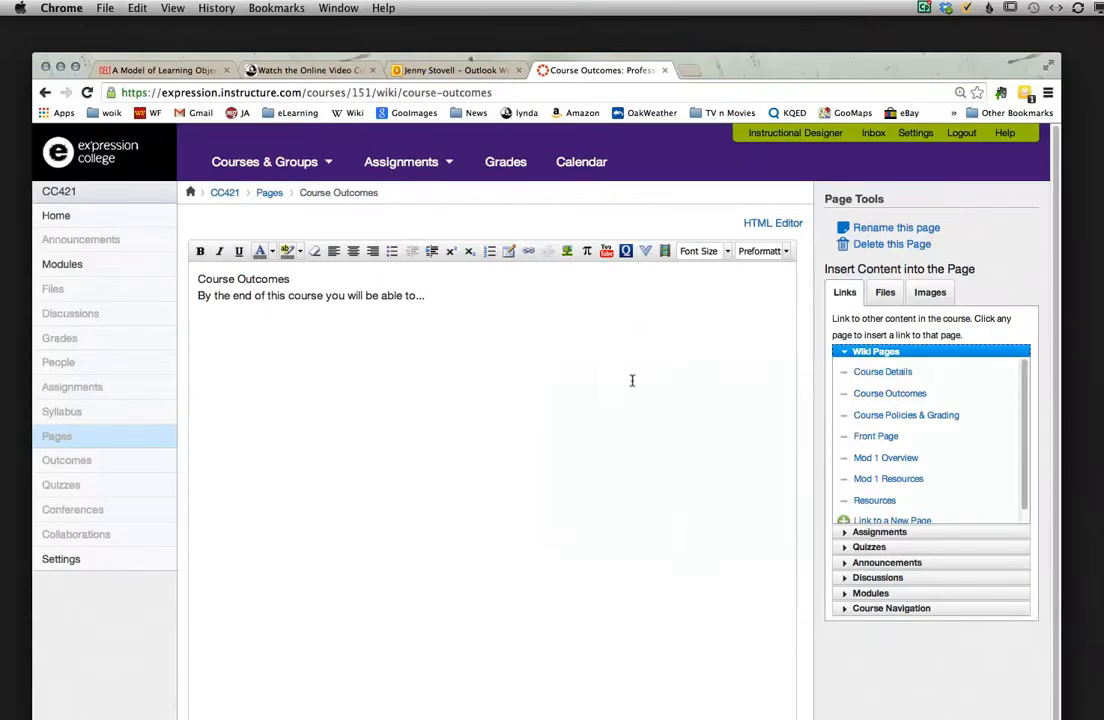
scroll(629, 513, "down", 5)
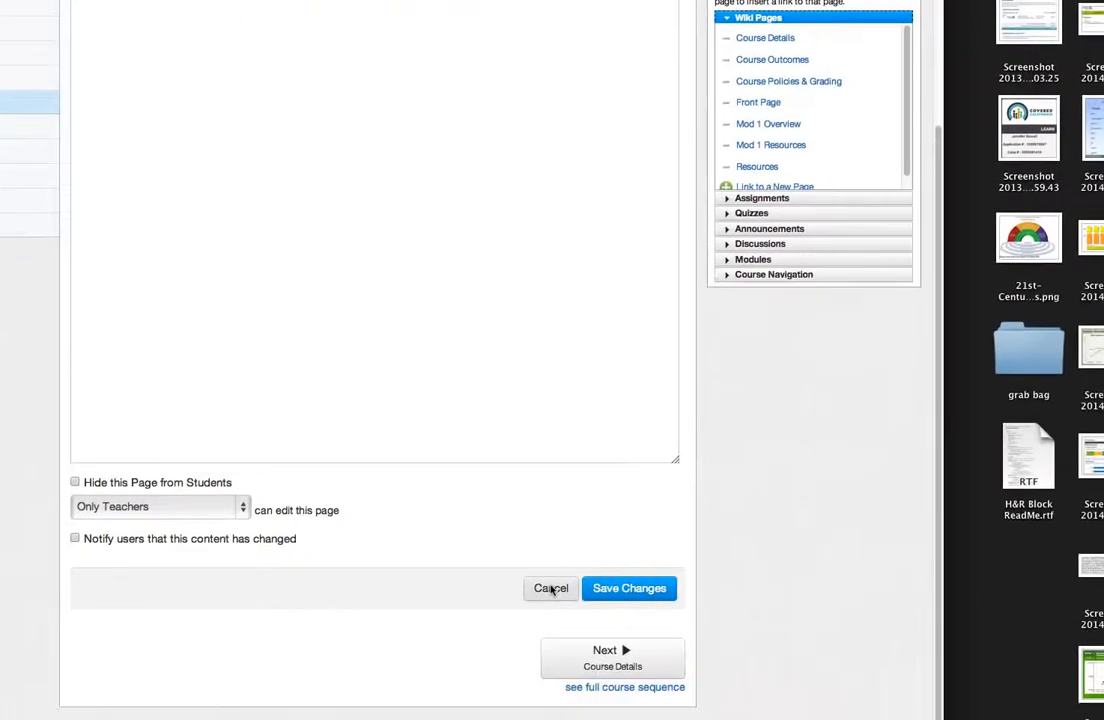
left_click(545, 559)
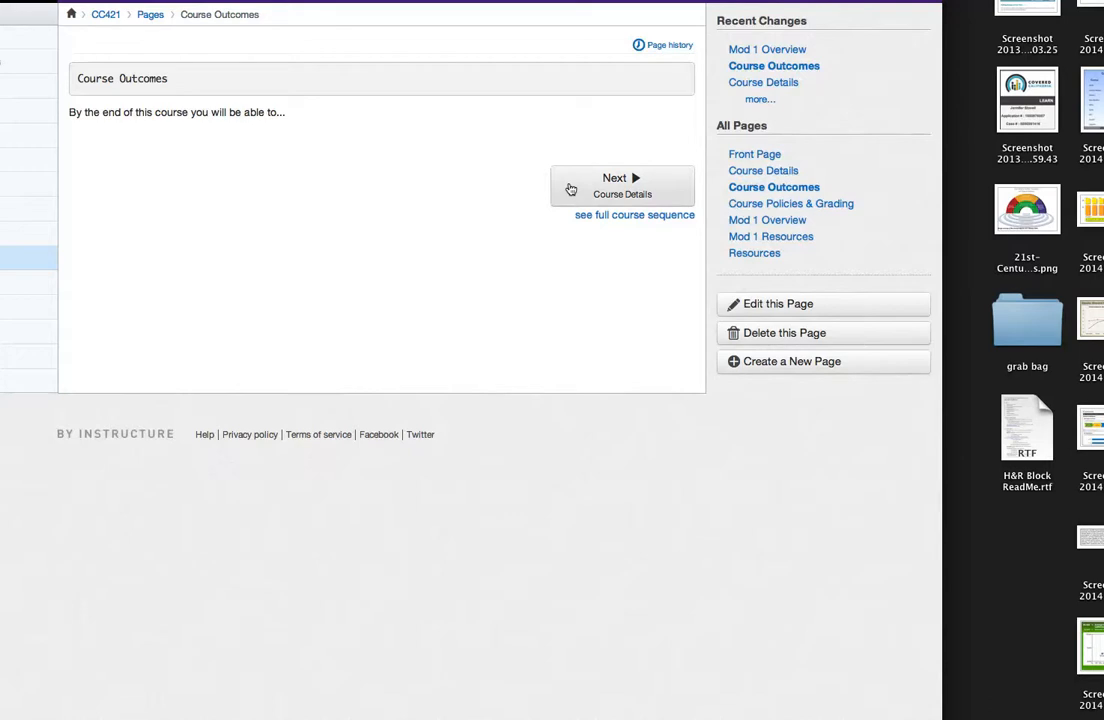
left_click(570, 189)
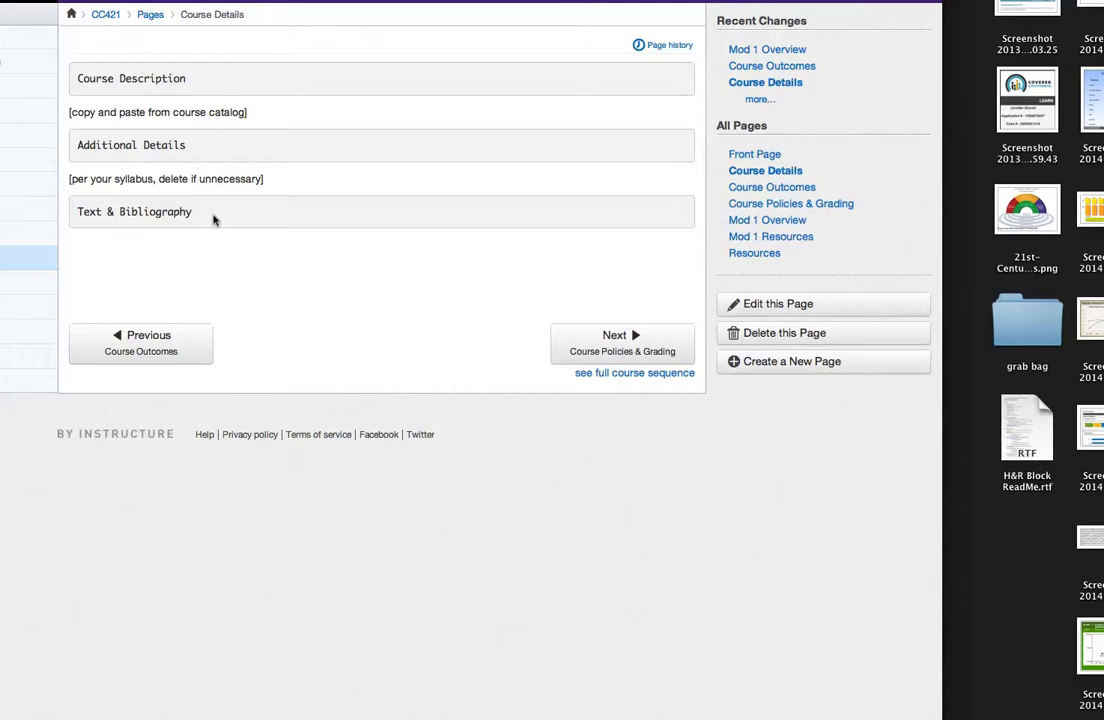
Step: Switch to the Word syllabus and copy the paragraph under the Course Description heading
key("super+Tab")
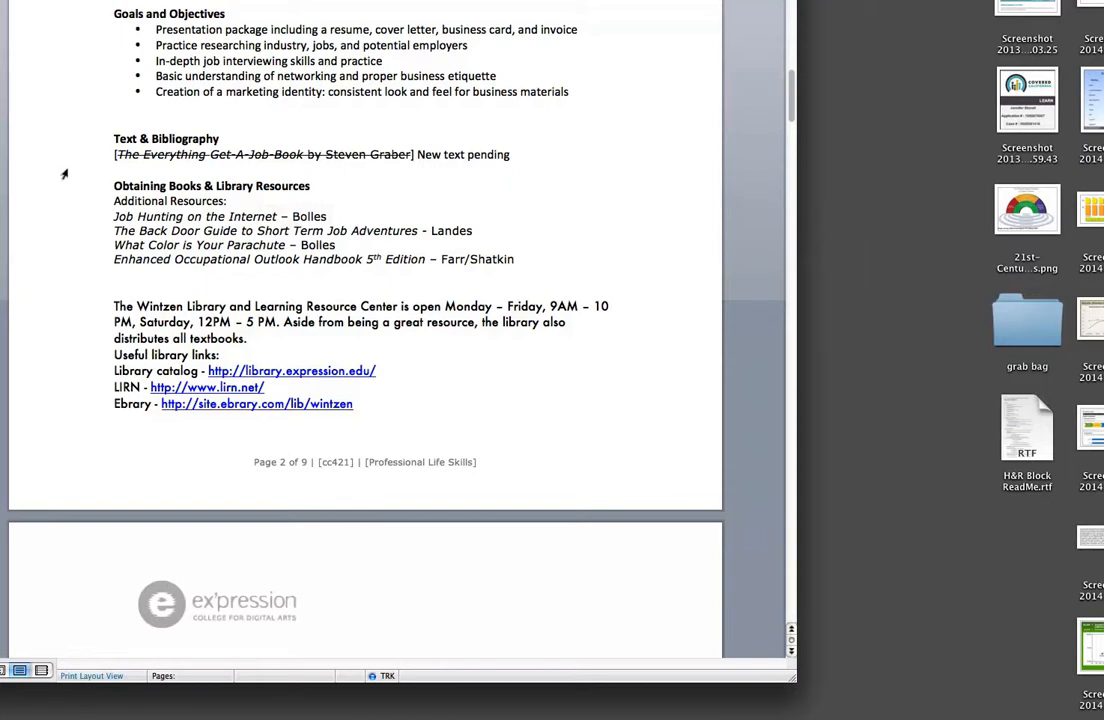
scroll(64, 174, "up", 2)
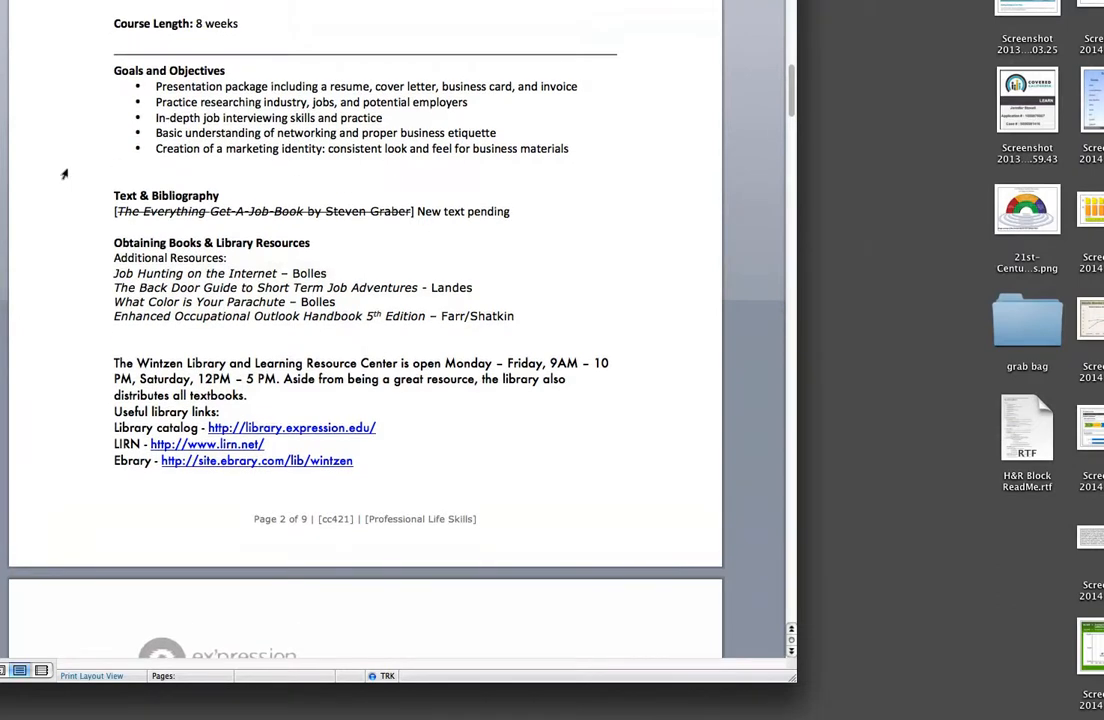
scroll(64, 174, "up", 4)
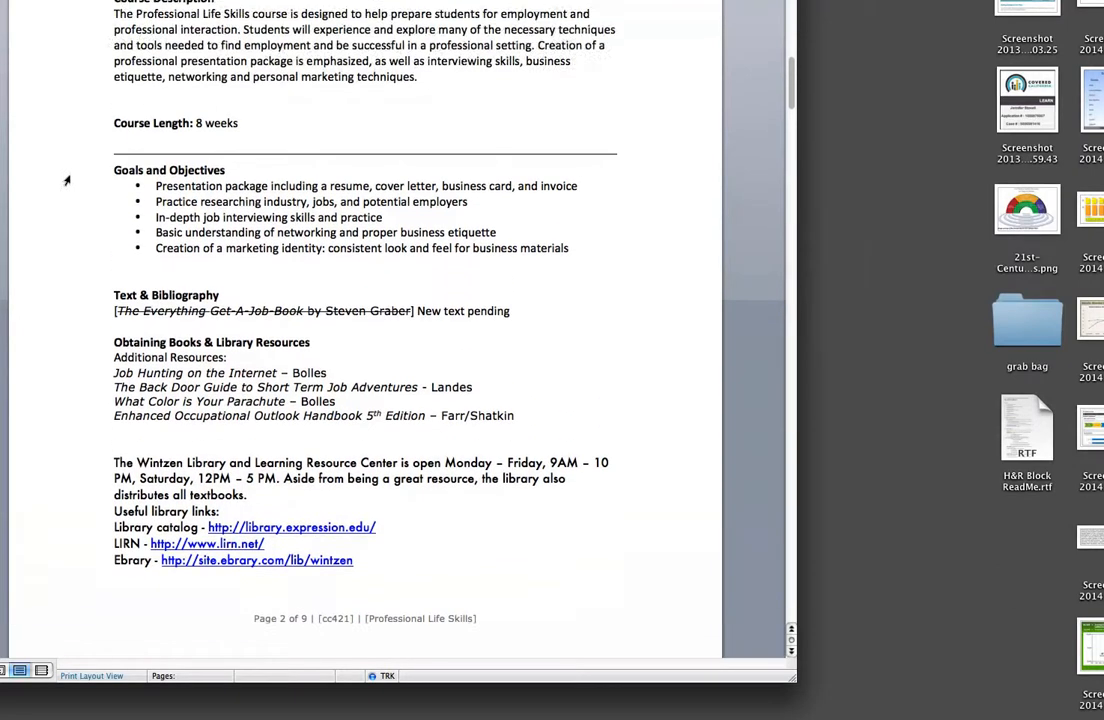
scroll(68, 186, "up", 4)
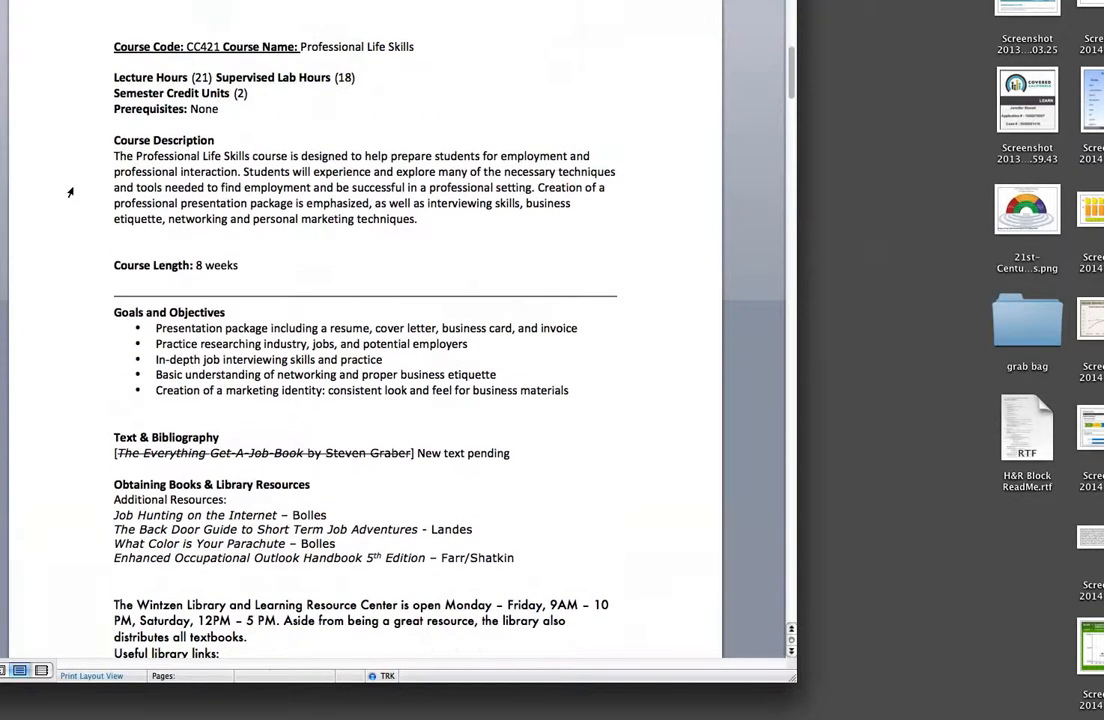
scroll(74, 217, "up", 1)
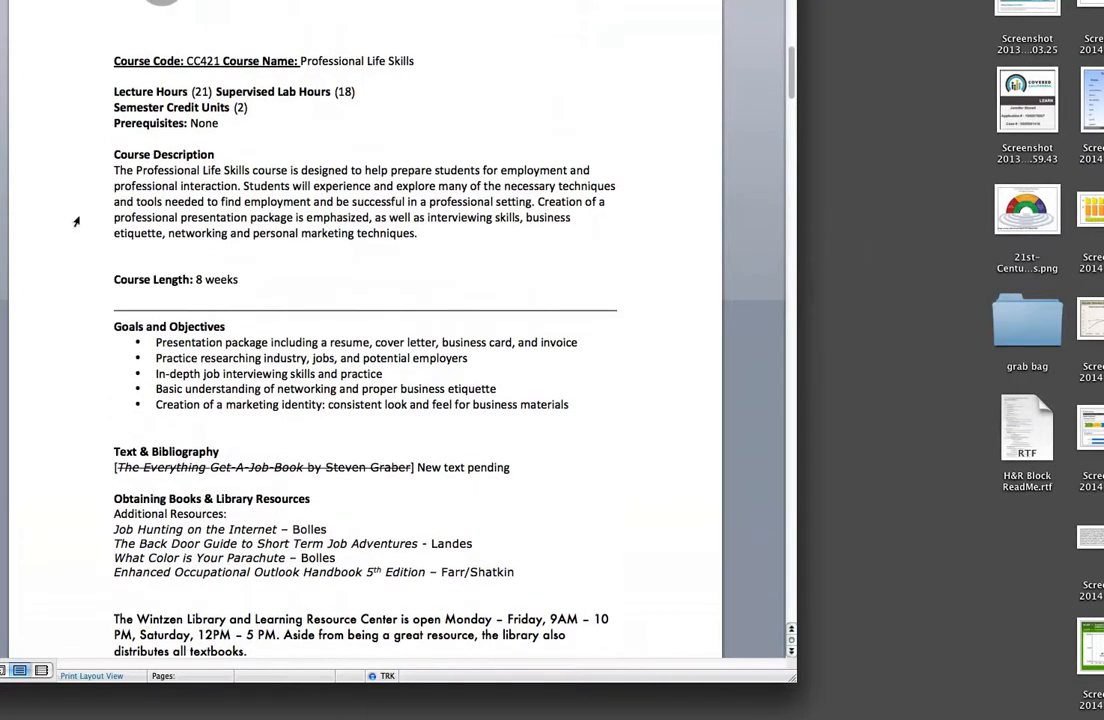
scroll(75, 221, "up", 8)
scroll(75, 221, "down", 6)
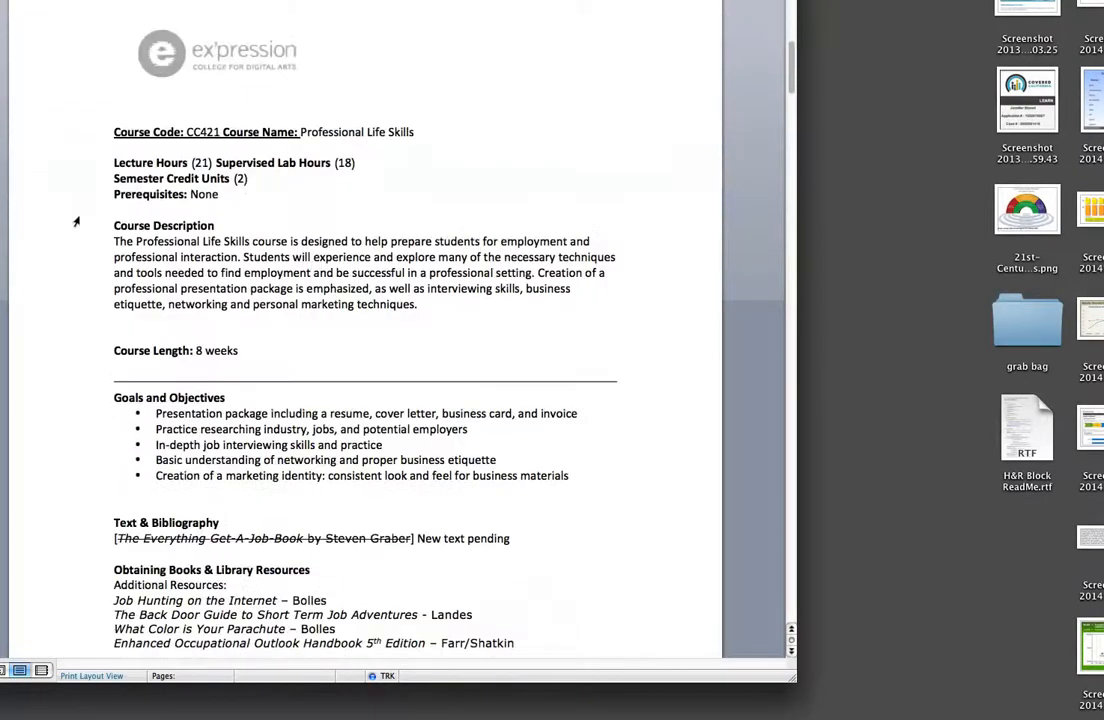
scroll(75, 221, "down", 2)
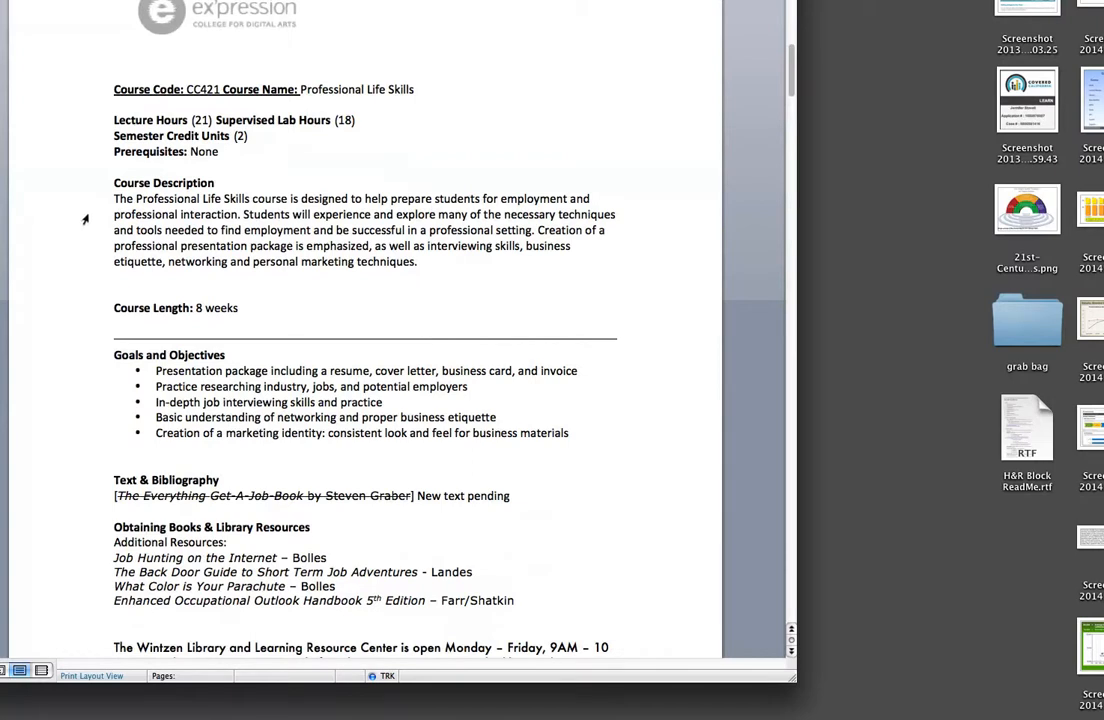
left_click(105, 189)
left_click_drag(106, 190, 325, 258)
key("super+c")
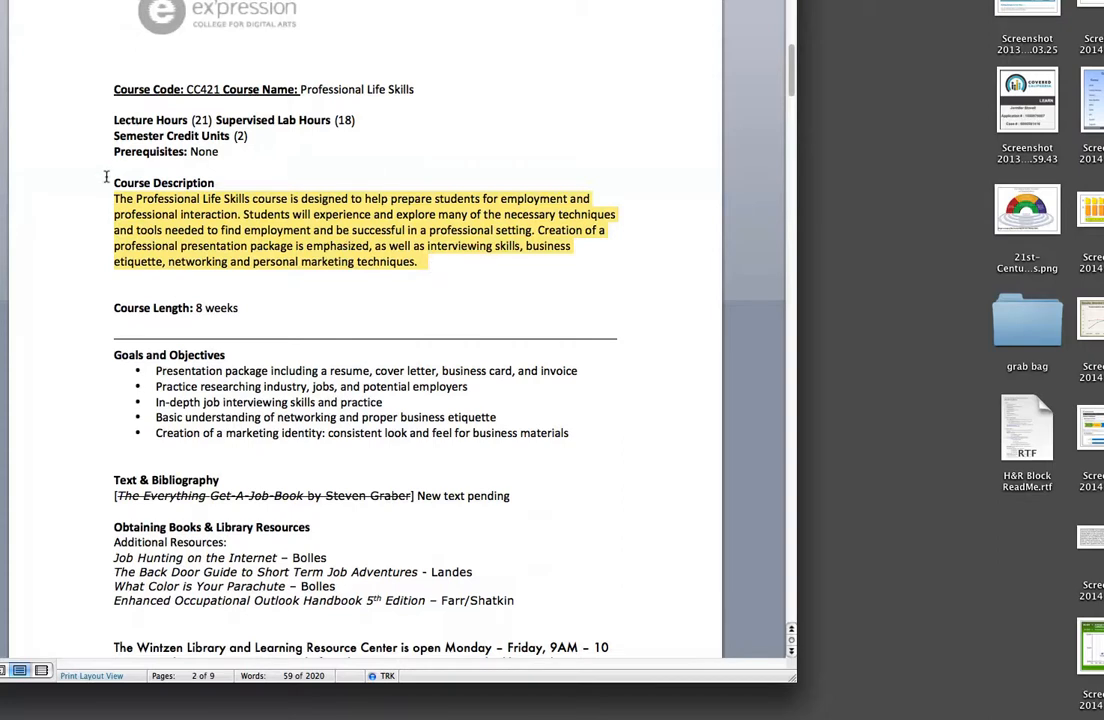
Step: Return to Canvas and replace the [copy and paste from course catalog] placeholder on the Course Details page with the copied description
key("super+Tab")
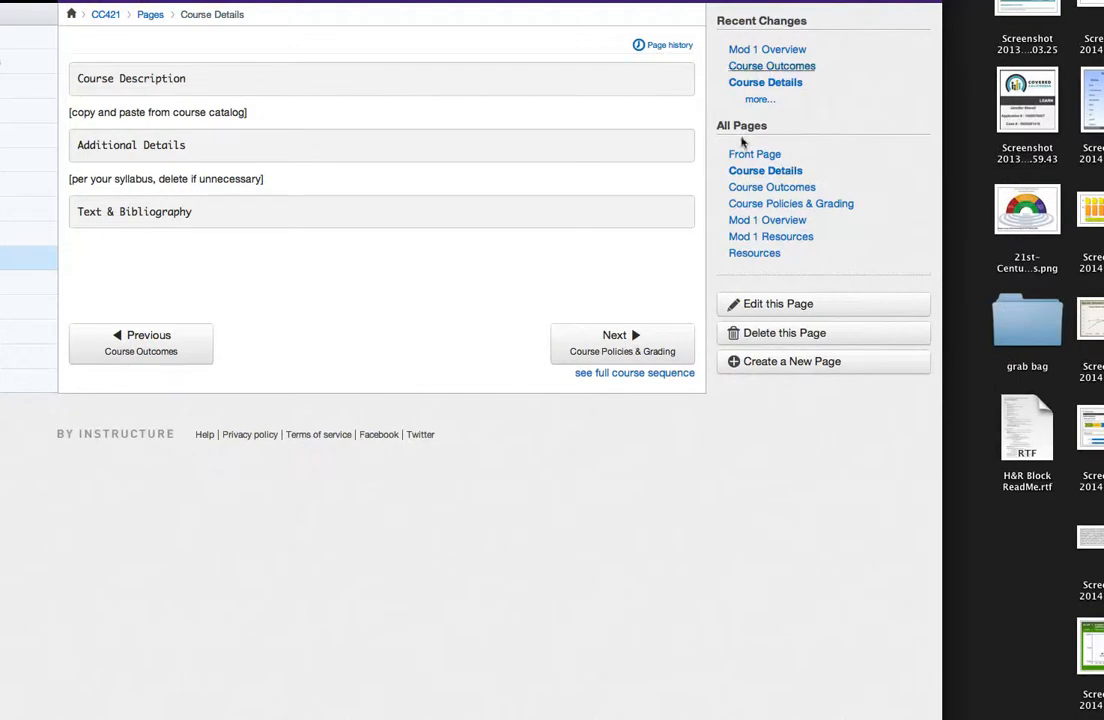
left_click(743, 303)
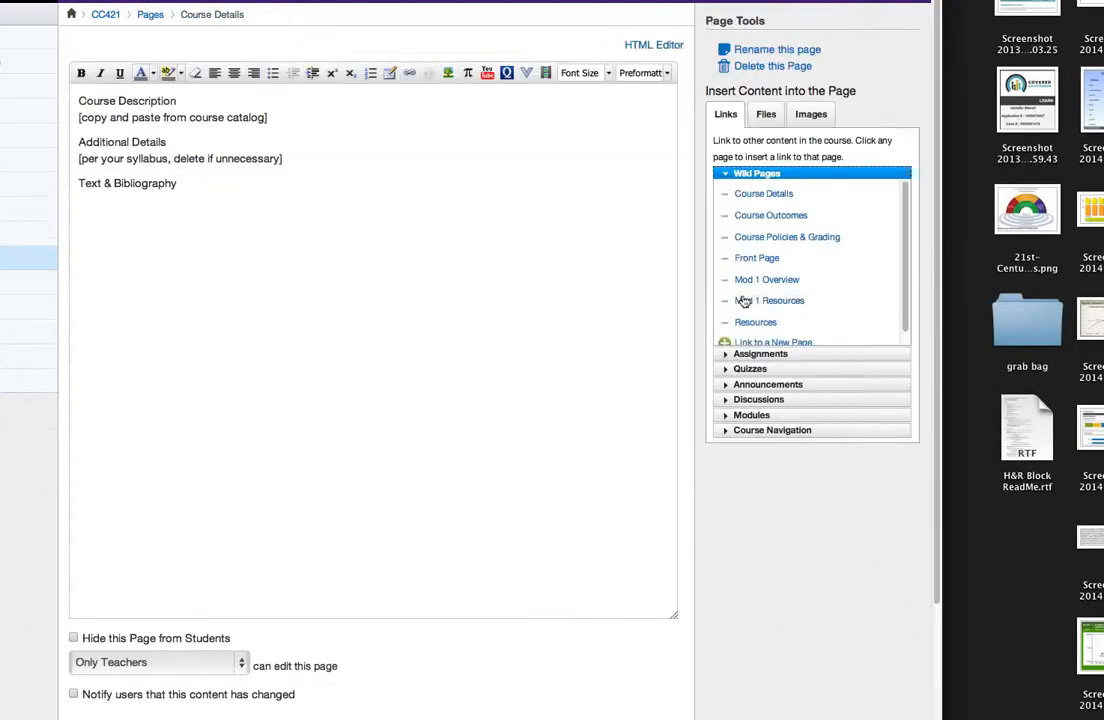
left_click_drag(266, 117, 72, 114)
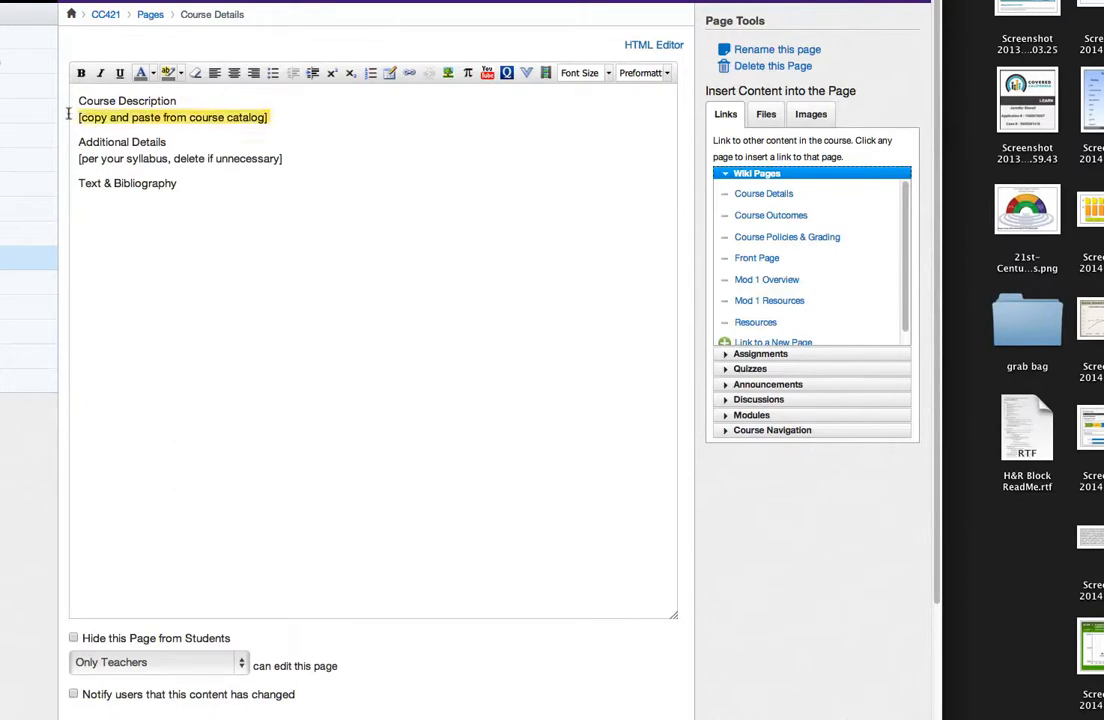
key("super+v")
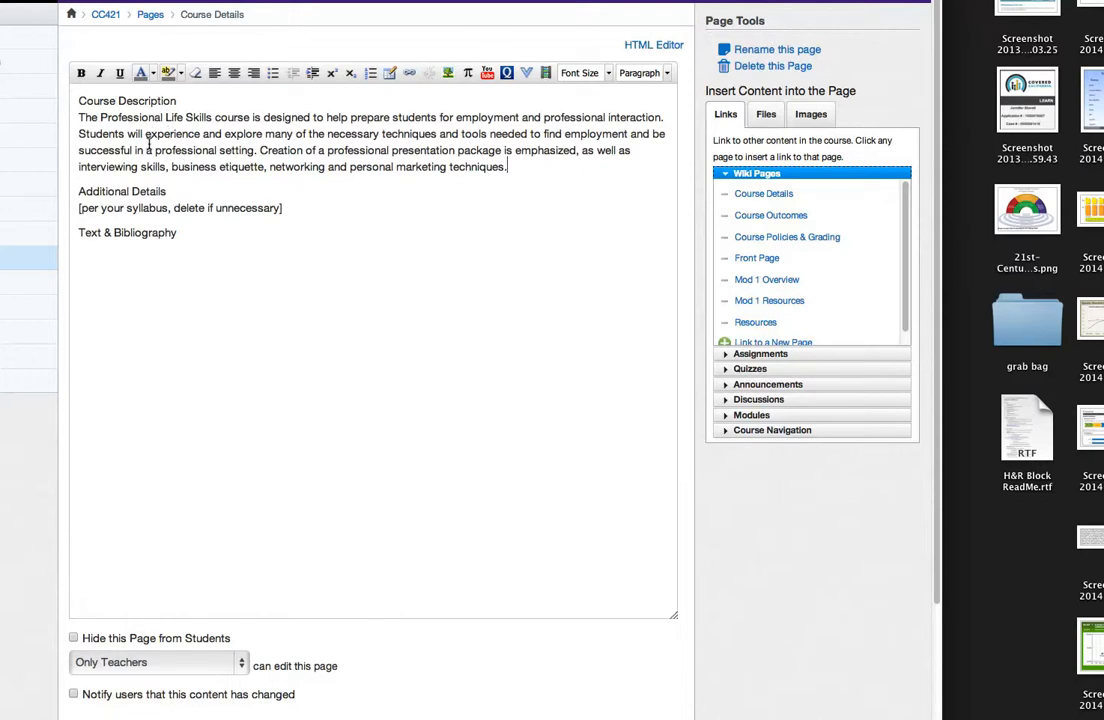
Step: Save the changes to the Course Details page
left_click(176, 90)
left_click(133, 118)
scroll(398, 127, "down", 3)
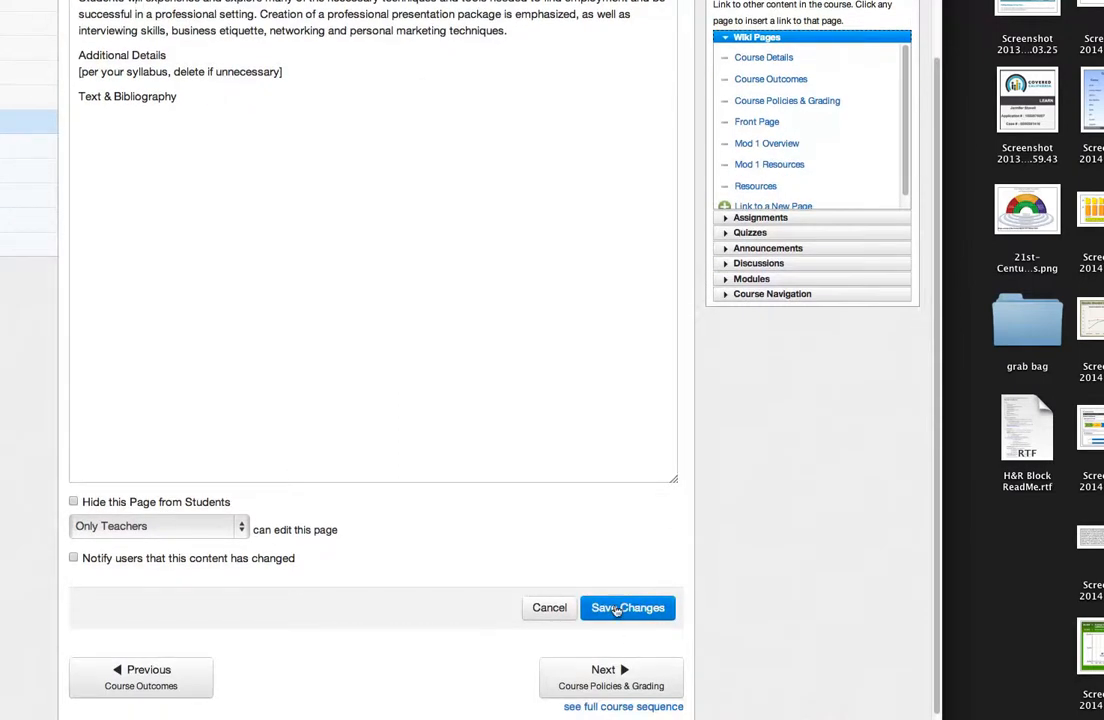
left_click(616, 610)
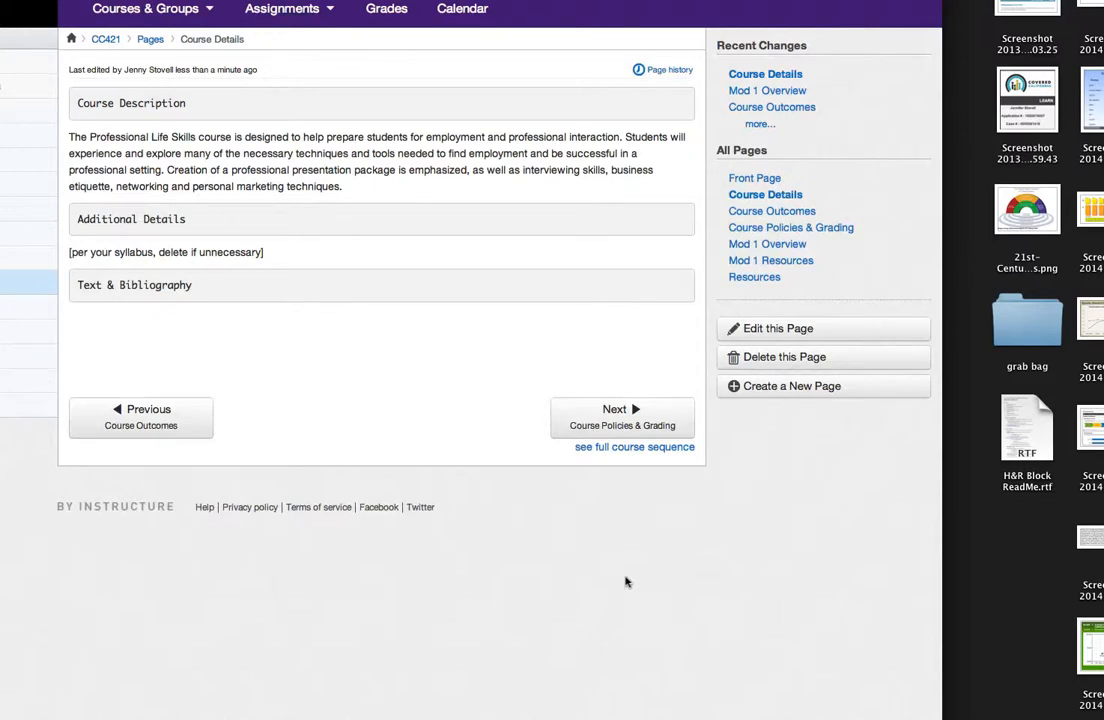
Step: Switch to the Word syllabus and look through its grading, policies, topical outline and Course Schedule sections for additional course details
left_click(733, 328)
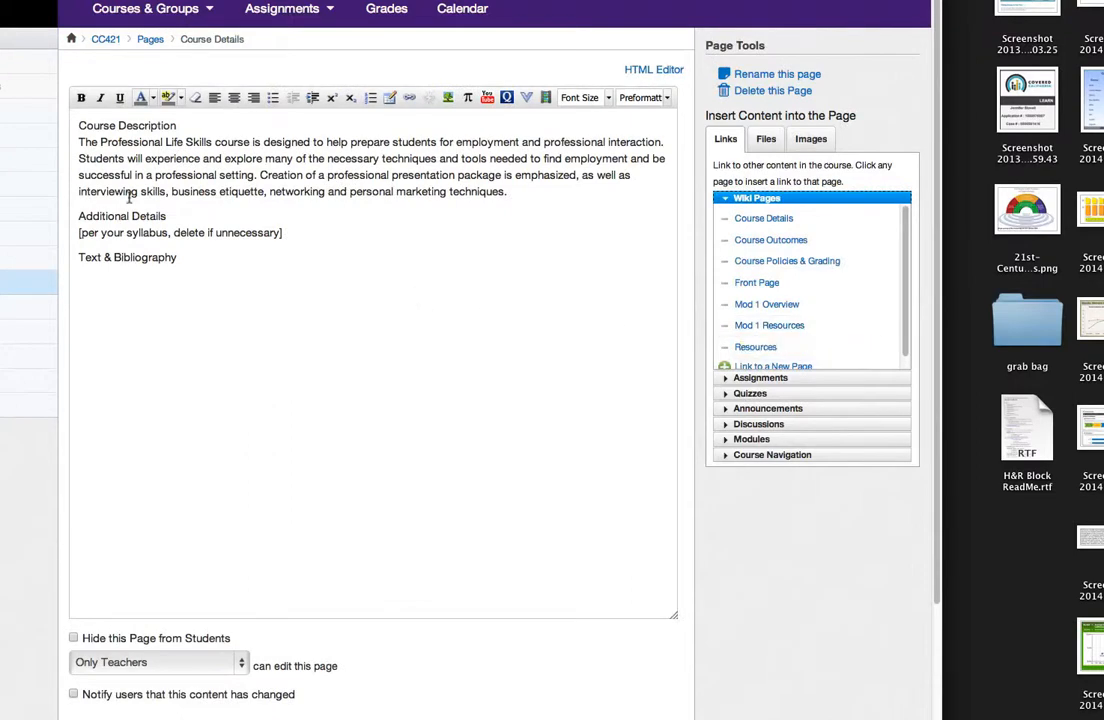
key("ctrl+Tab")
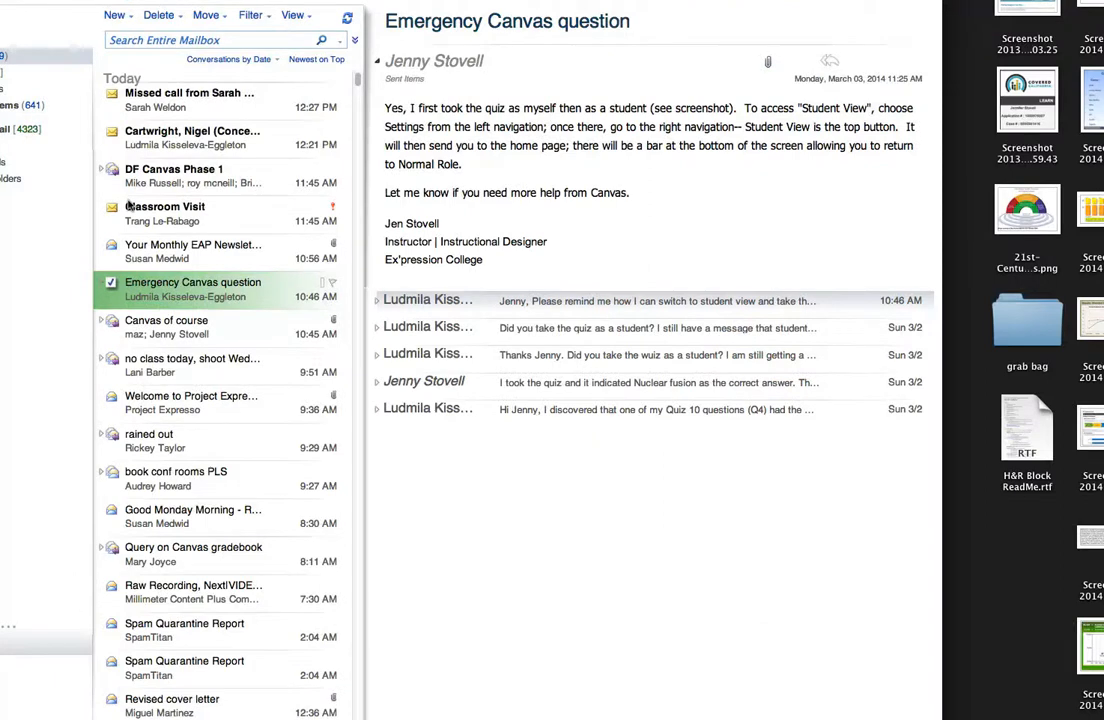
key("super+Tab")
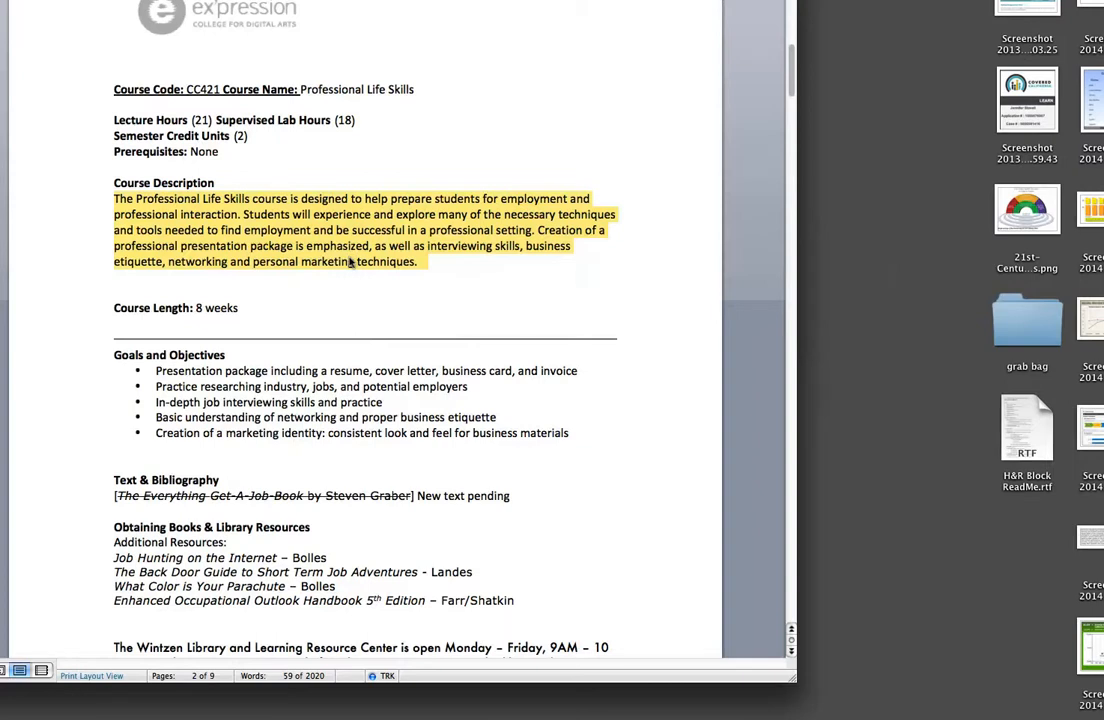
scroll(353, 286, "down", 10)
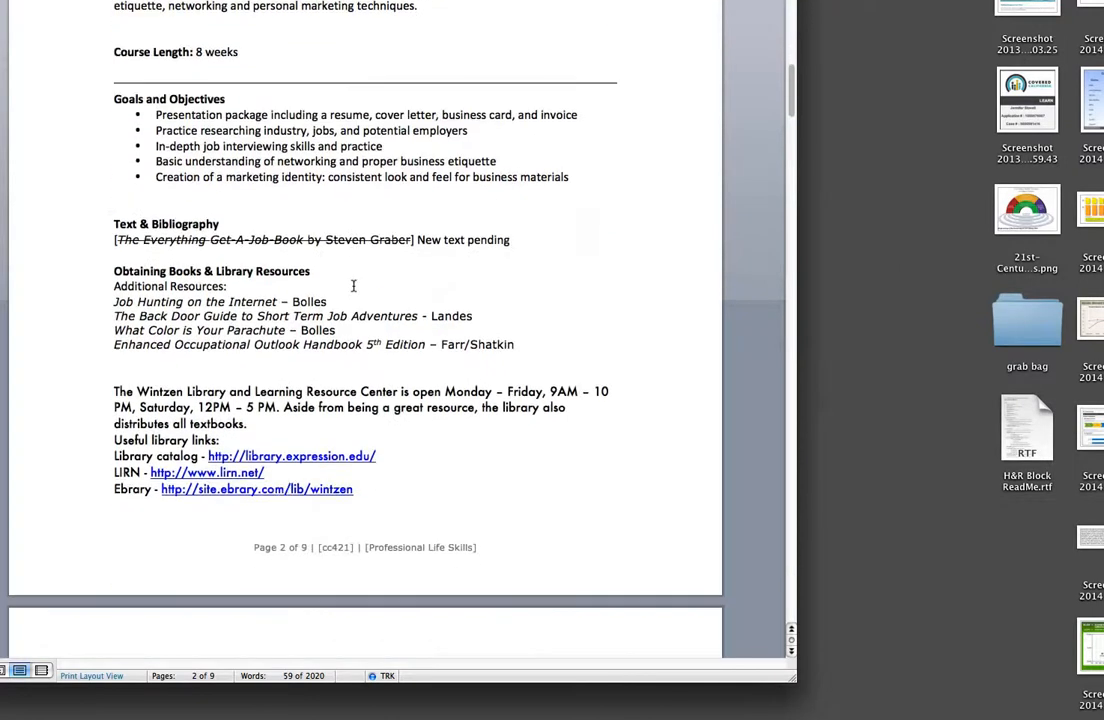
scroll(353, 286, "down", 10)
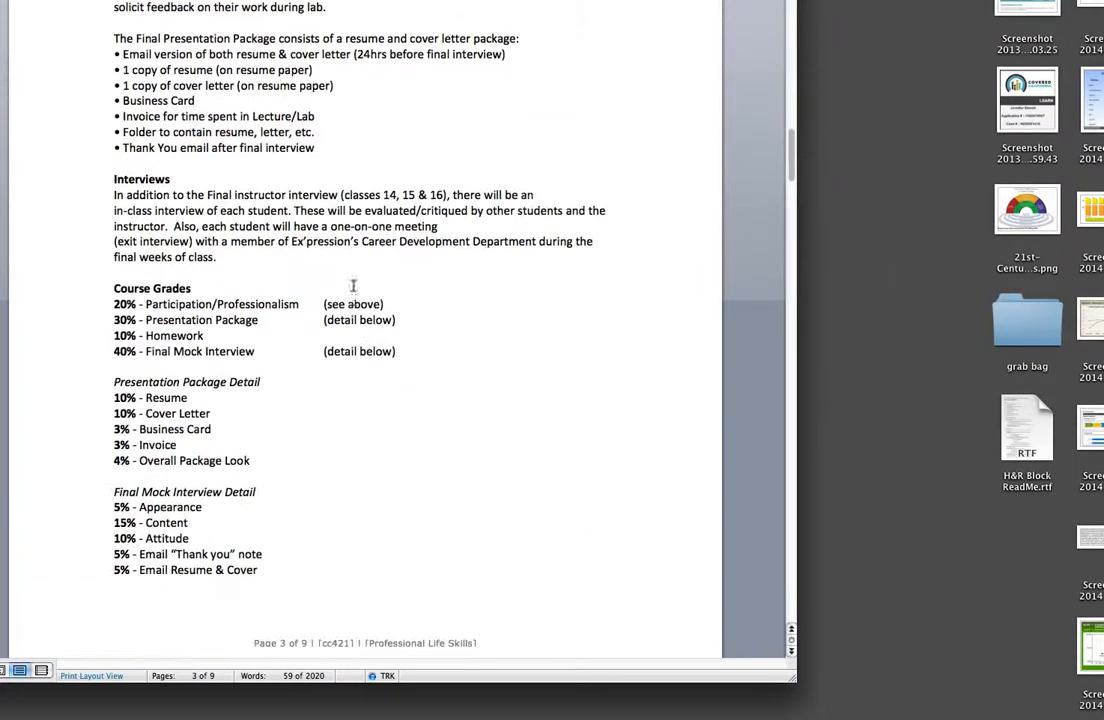
scroll(353, 286, "down", 15)
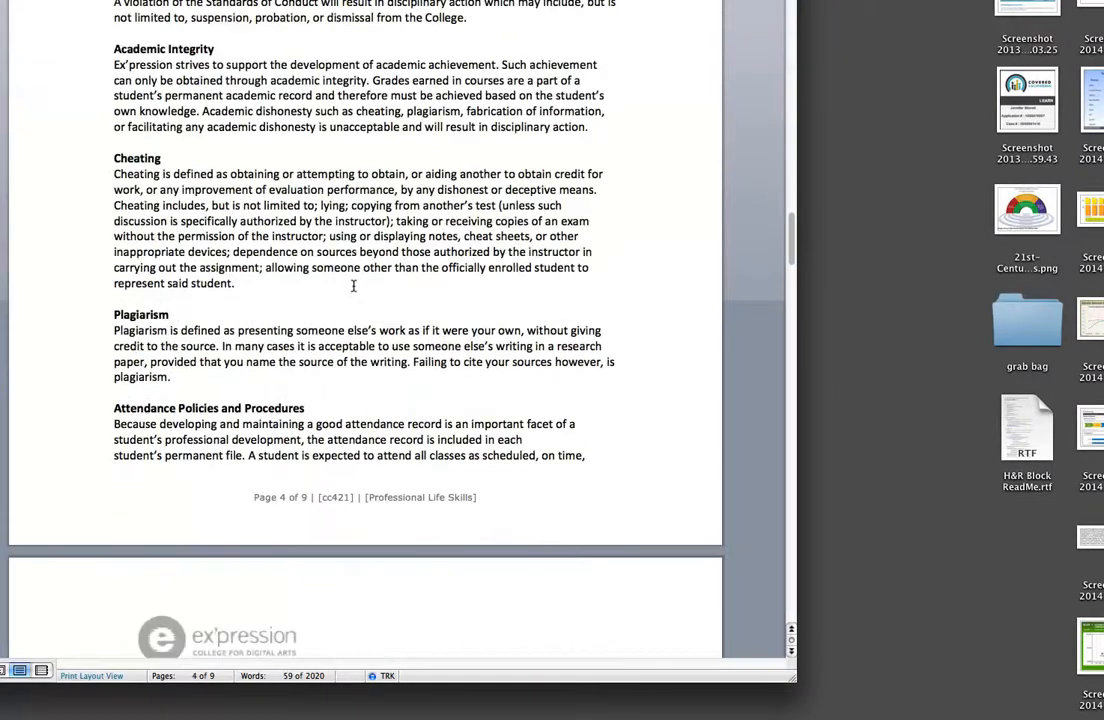
scroll(353, 286, "down", 12)
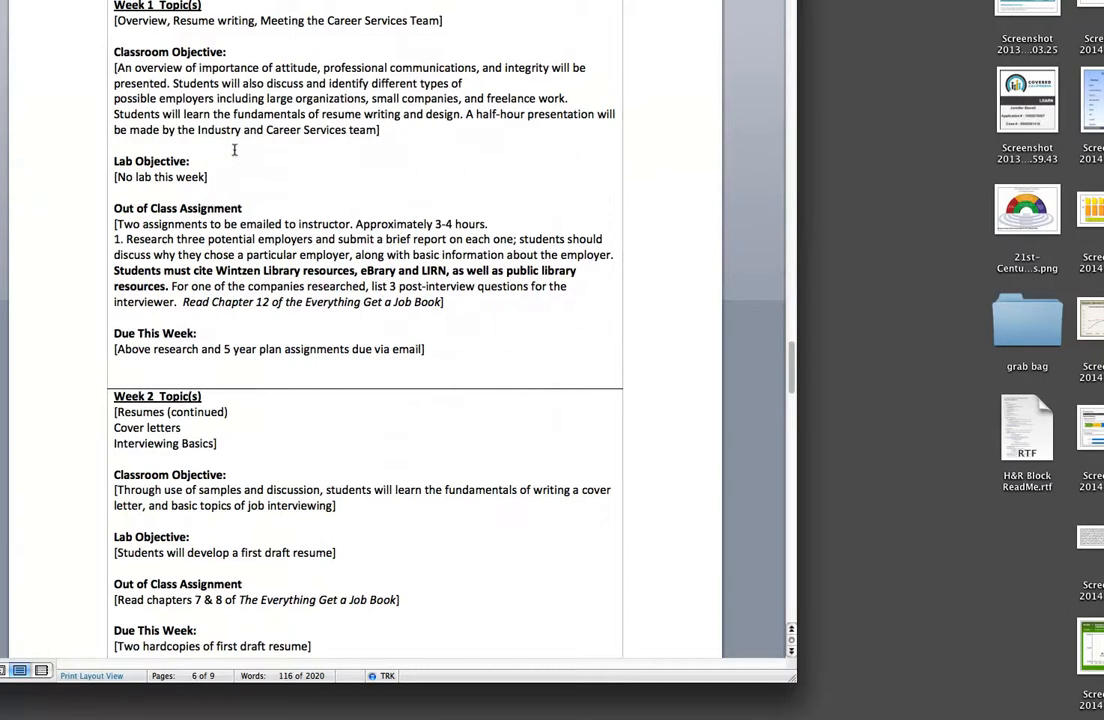
scroll(234, 150, "down", 10)
scroll(234, 150, "down", 15)
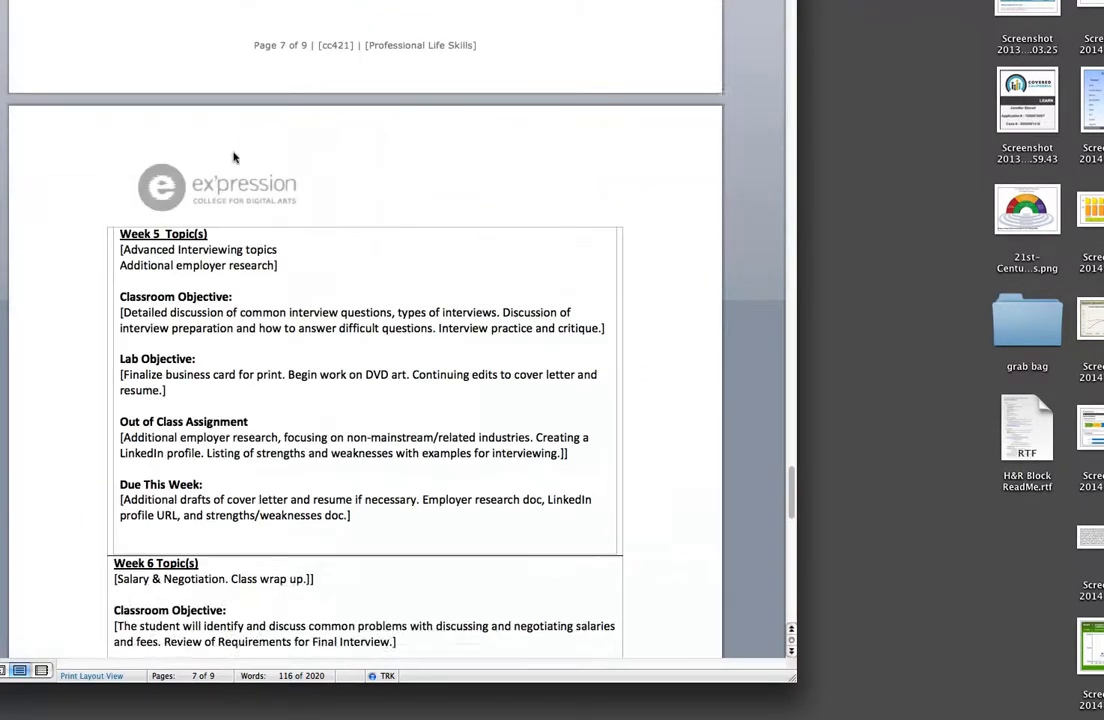
scroll(234, 155, "up", 20)
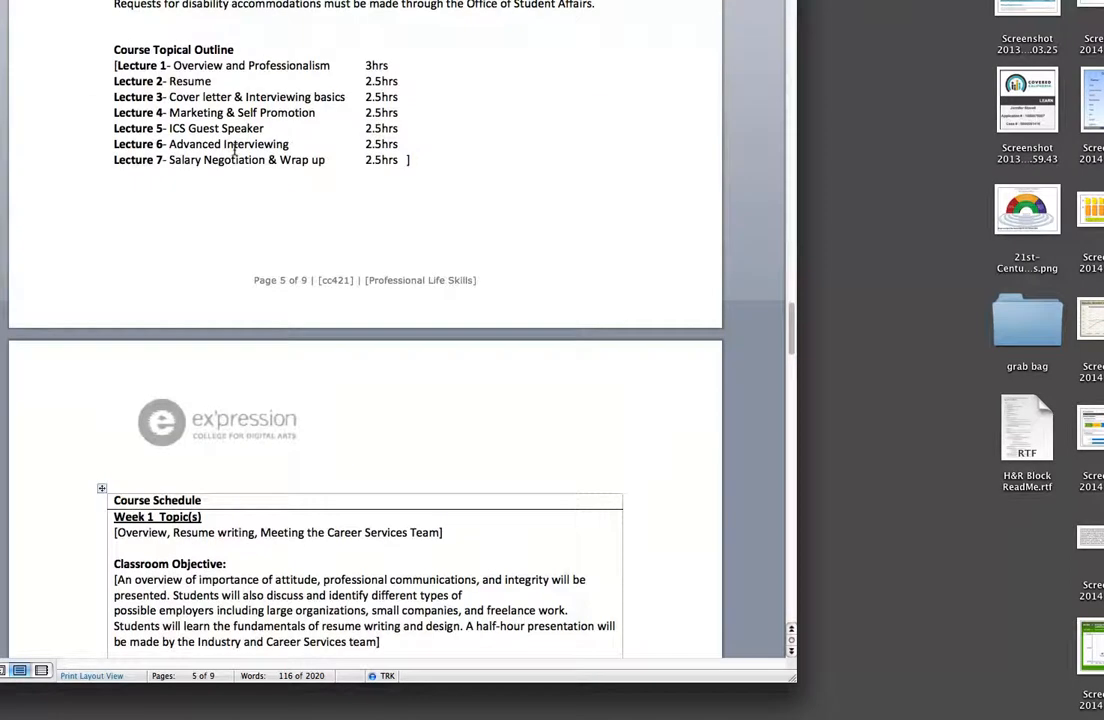
scroll(240, 165, "down", 3)
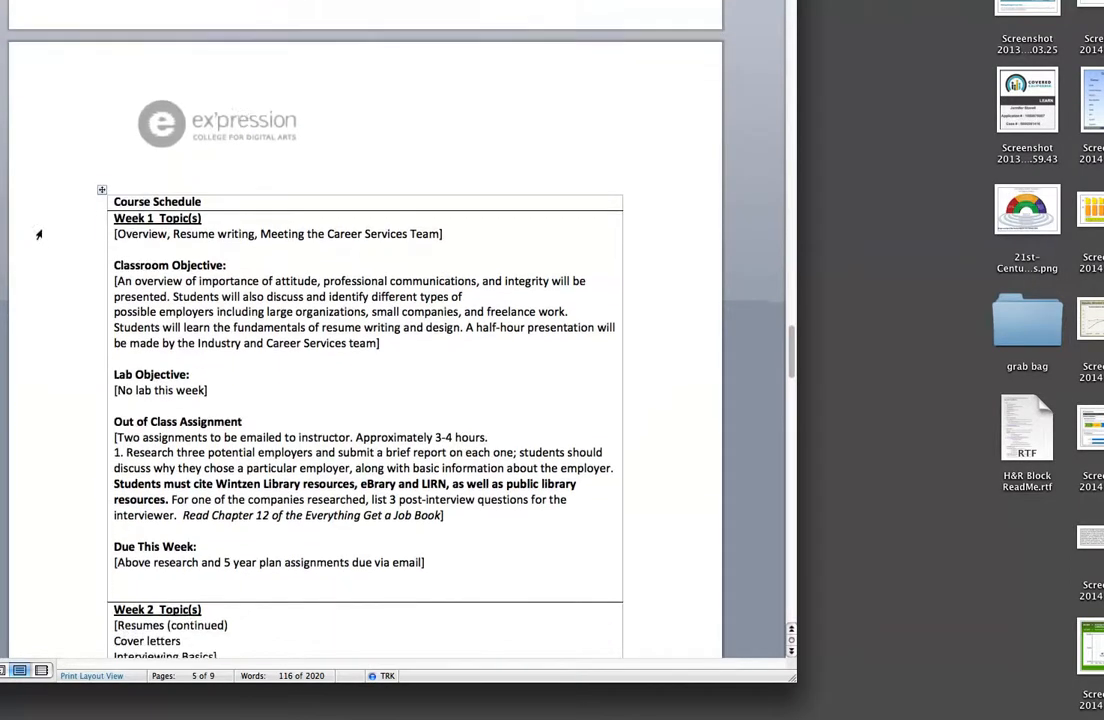
Step: Copy the entire Course Schedule table in the syllabus, from its heading row through the Week 8 topics
left_click(59, 199)
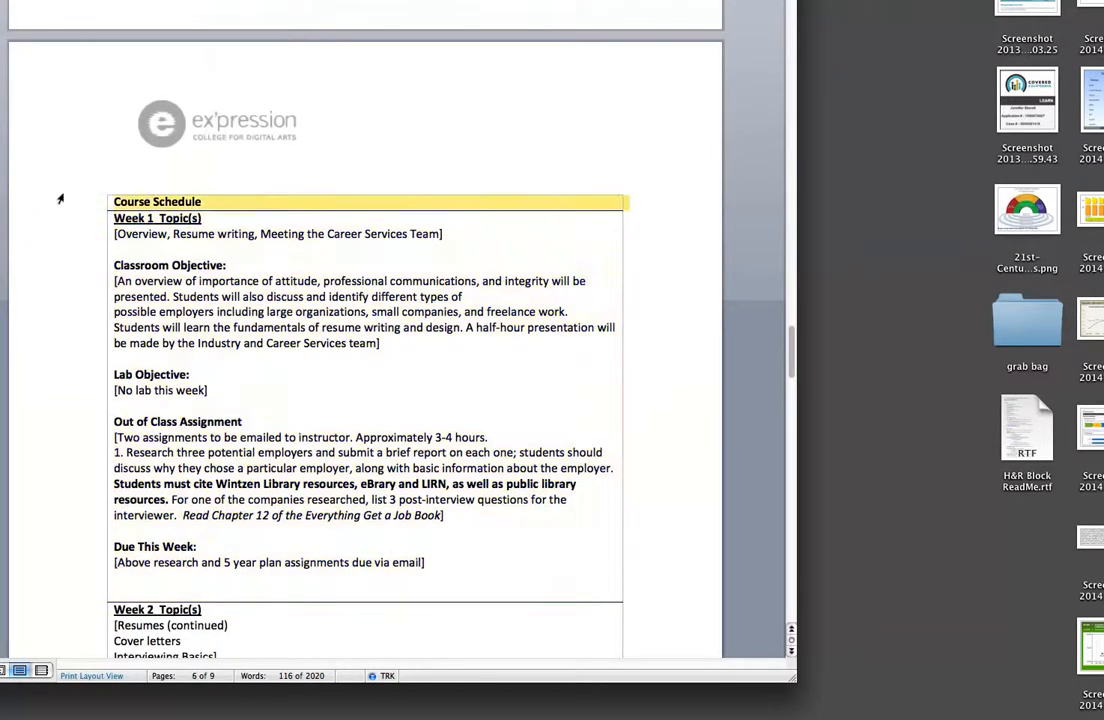
left_click_drag(60, 211, 64, 304)
left_click_drag(65, 480, 86, 670)
left_click_drag(198, 670, 317, 622)
left_click(351, 586)
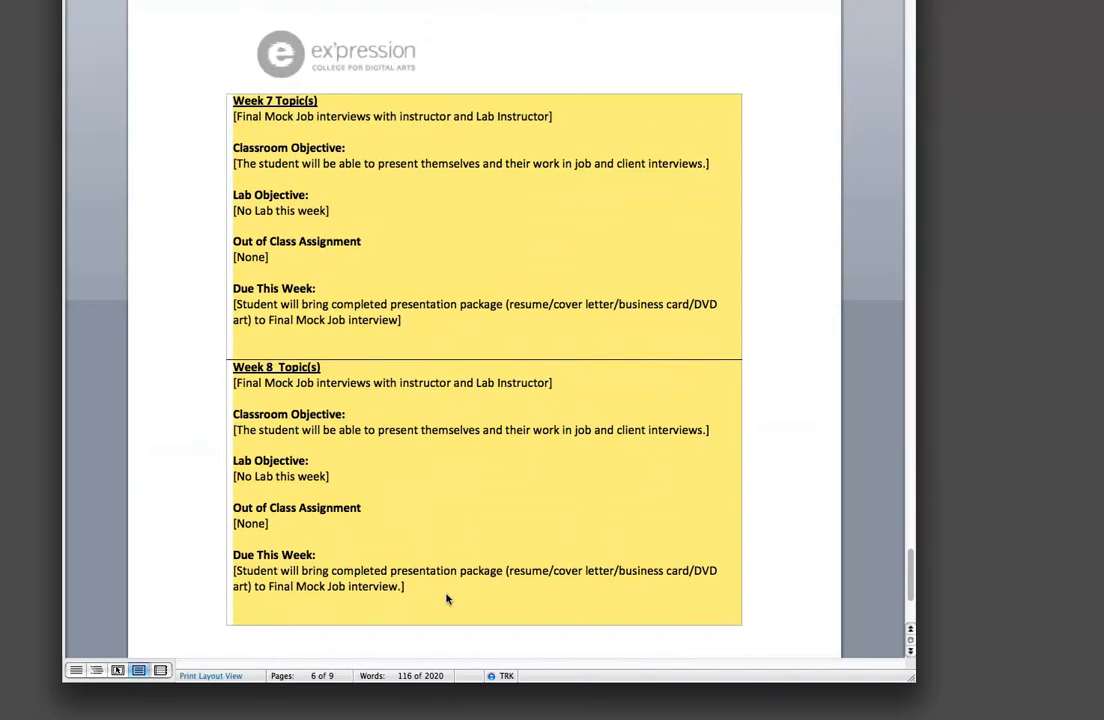
Step: Return to Canvas, edit the Course Details page, and replace the [per your syllabus, delete if unnecessary] placeholder with the copied schedule
key("super+Tab")
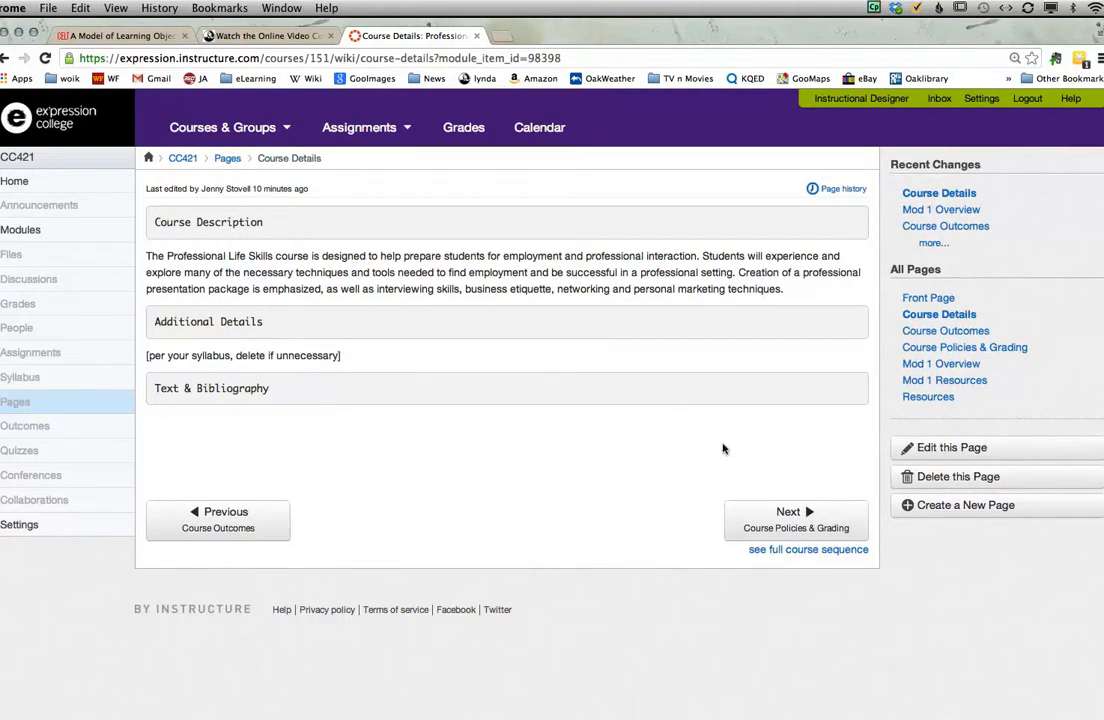
left_click(907, 447)
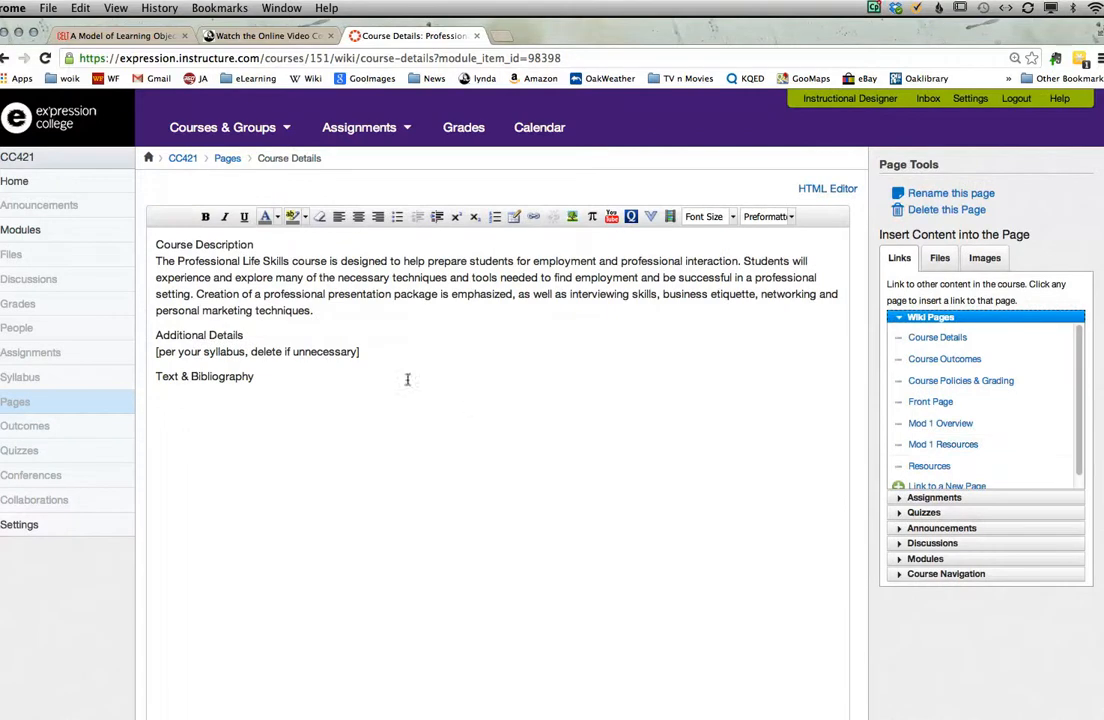
left_click_drag(359, 351, 134, 341)
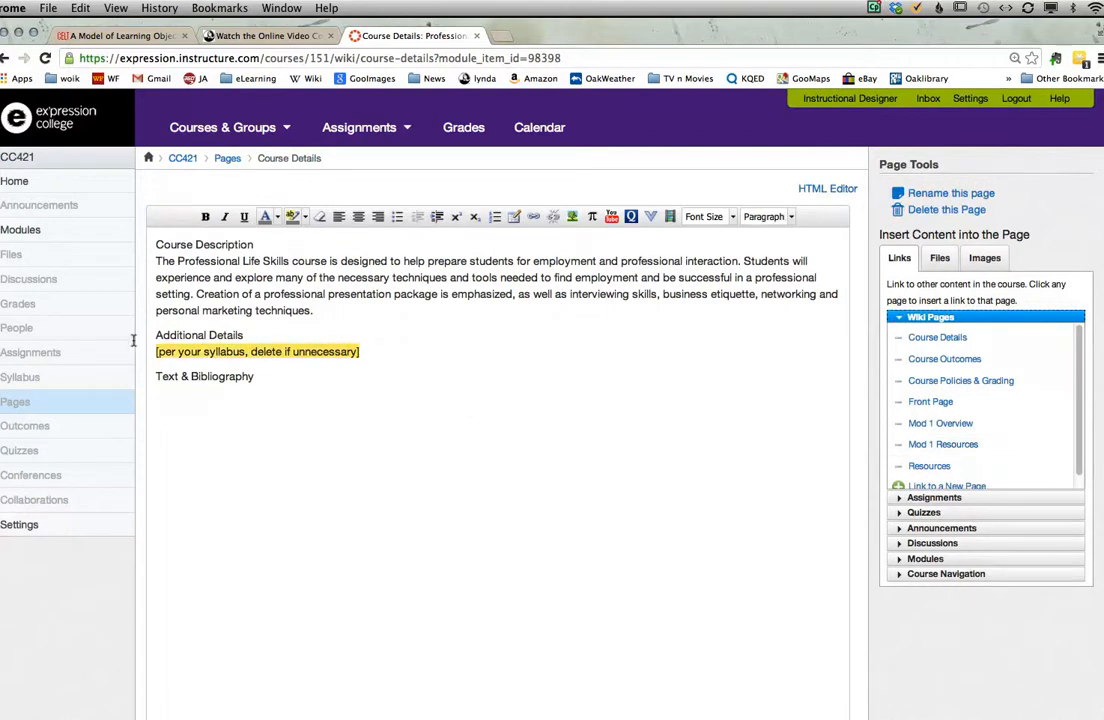
Step: Review the pasted Course Schedule in the page editor, checking the layout of its weekly entries
scroll(133, 344, "down", 10)
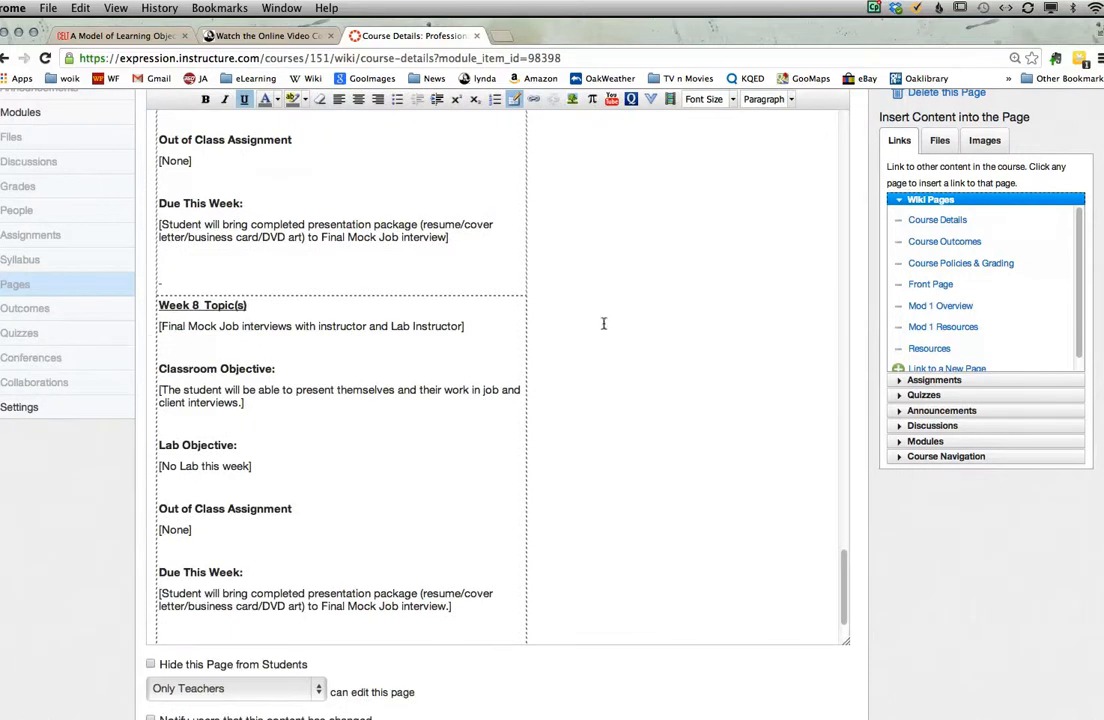
scroll(618, 320, "up", 15)
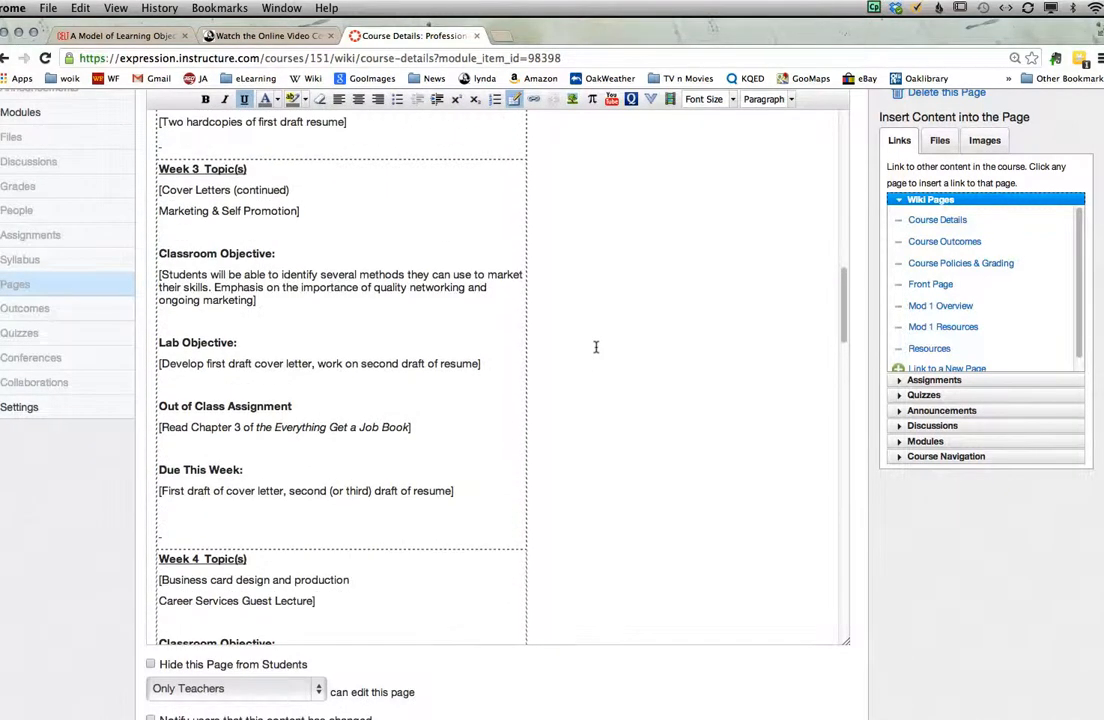
scroll(582, 548, "up", 15)
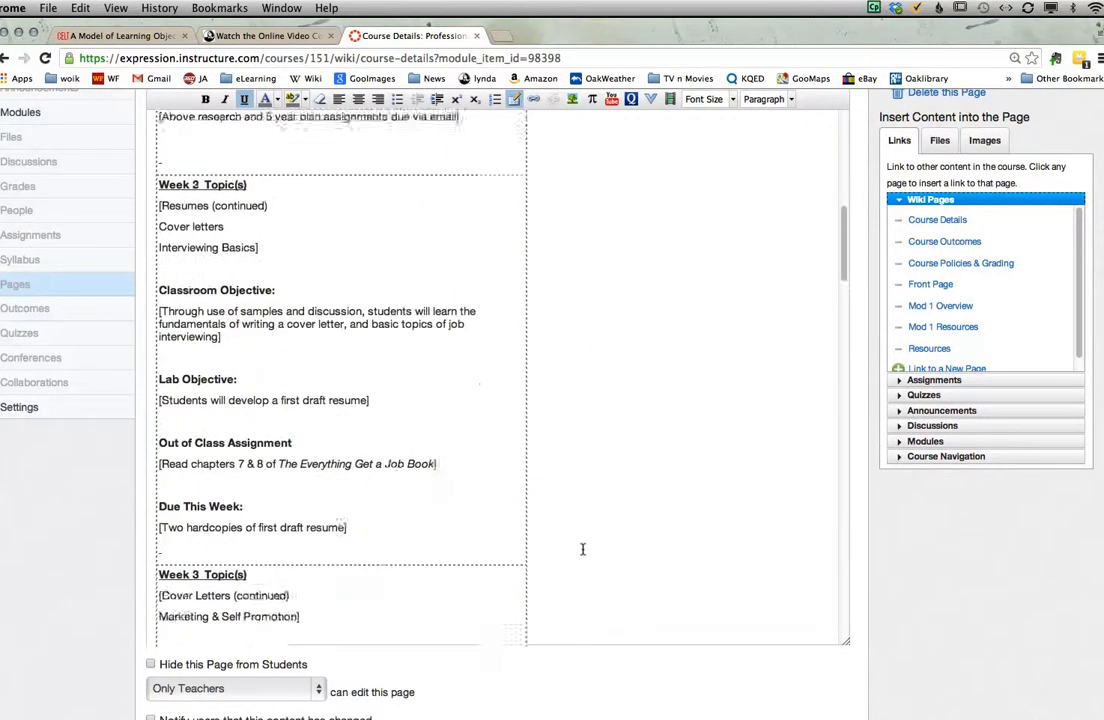
scroll(582, 548, "up", 3)
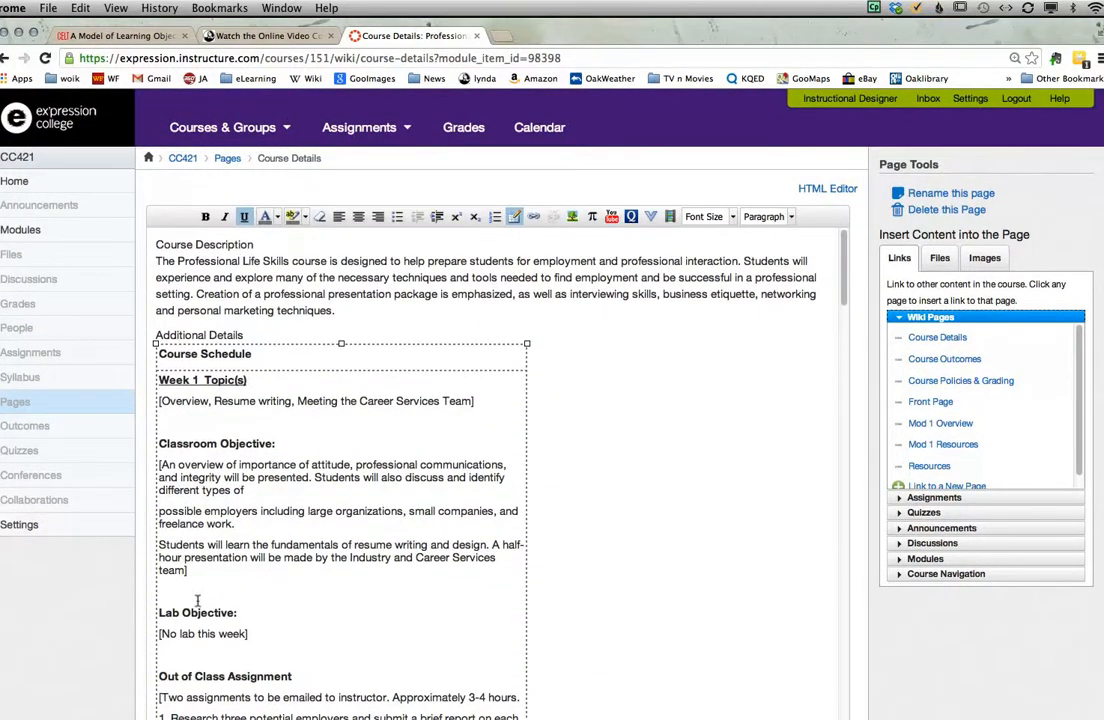
scroll(197, 600, "down", 10)
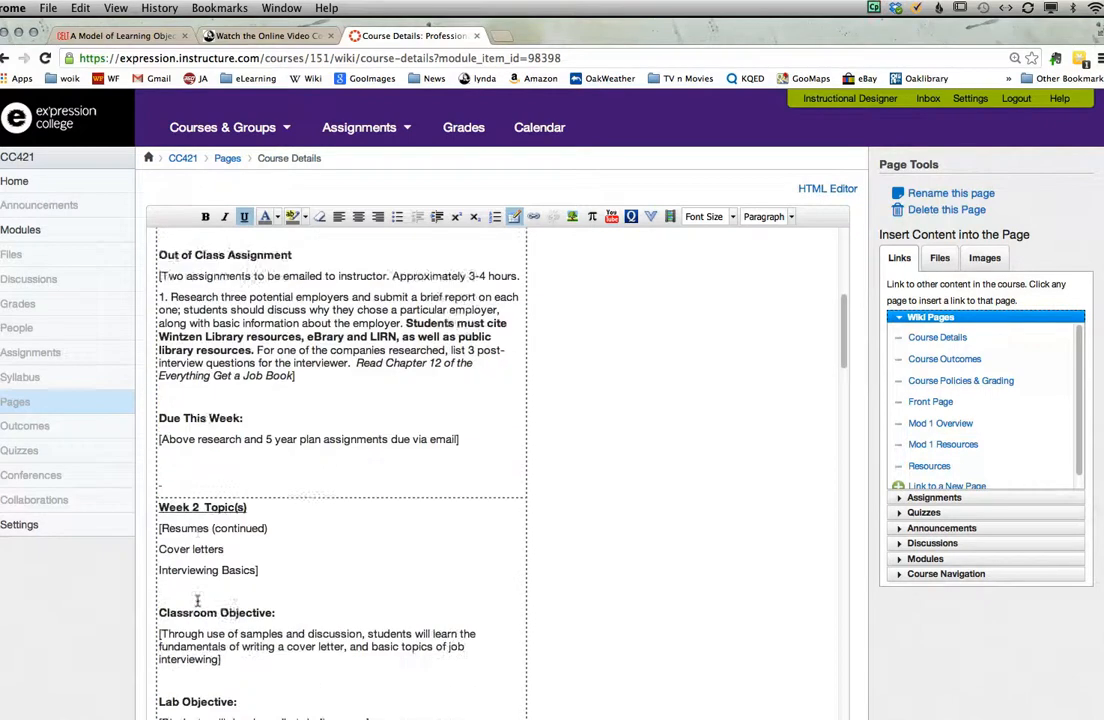
scroll(197, 600, "down", 20)
scroll(197, 600, "down", 8)
scroll(197, 605, "up", 20)
scroll(197, 610, "up", 20)
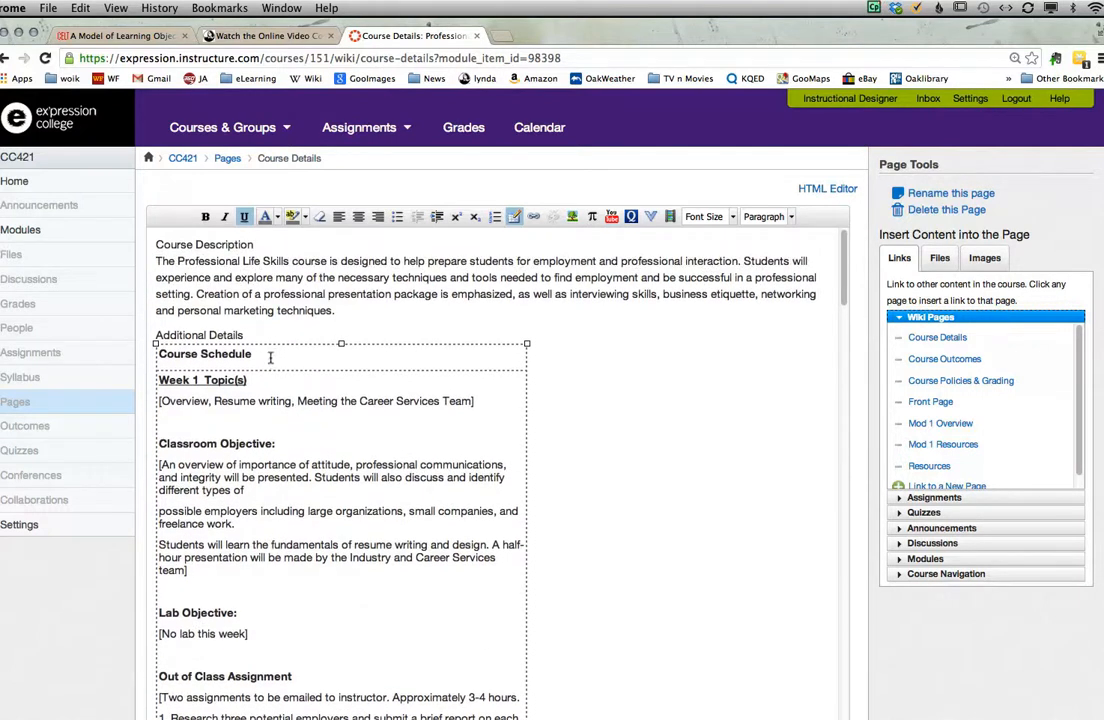
Step: Try Heading 3 on the "Week 1 Topic(s)" line of the schedule, and settle on Heading 4
left_click(155, 378)
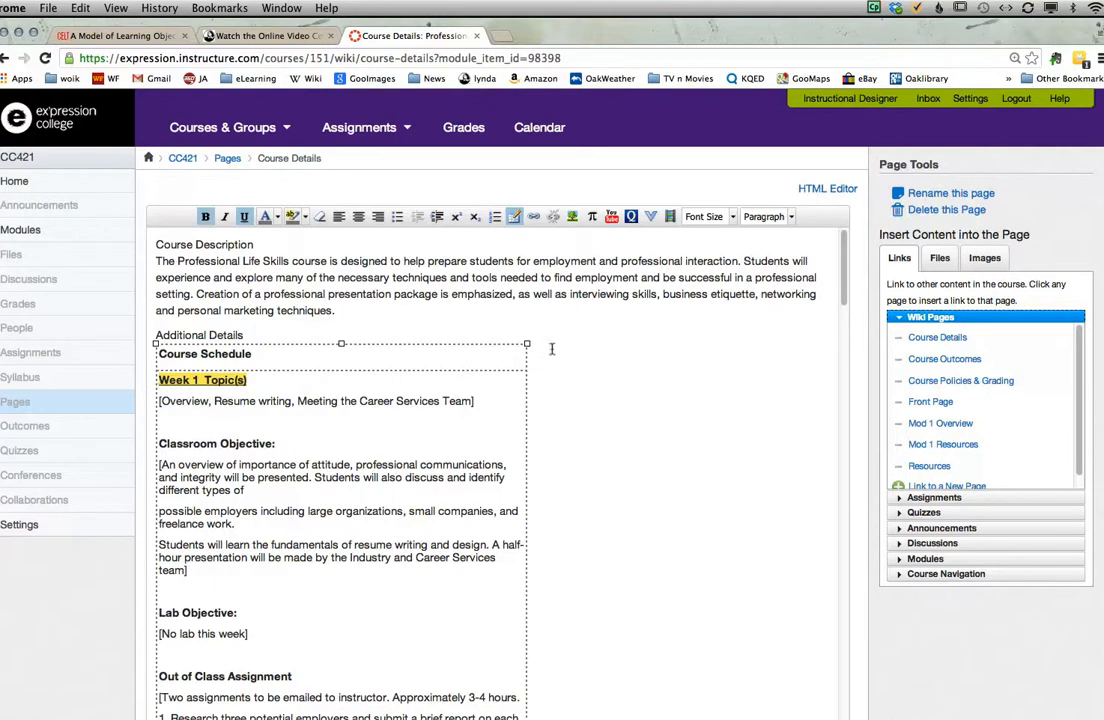
left_click_drag(534, 387, 154, 378)
left_click(259, 365)
left_click(153, 382)
left_click(279, 373)
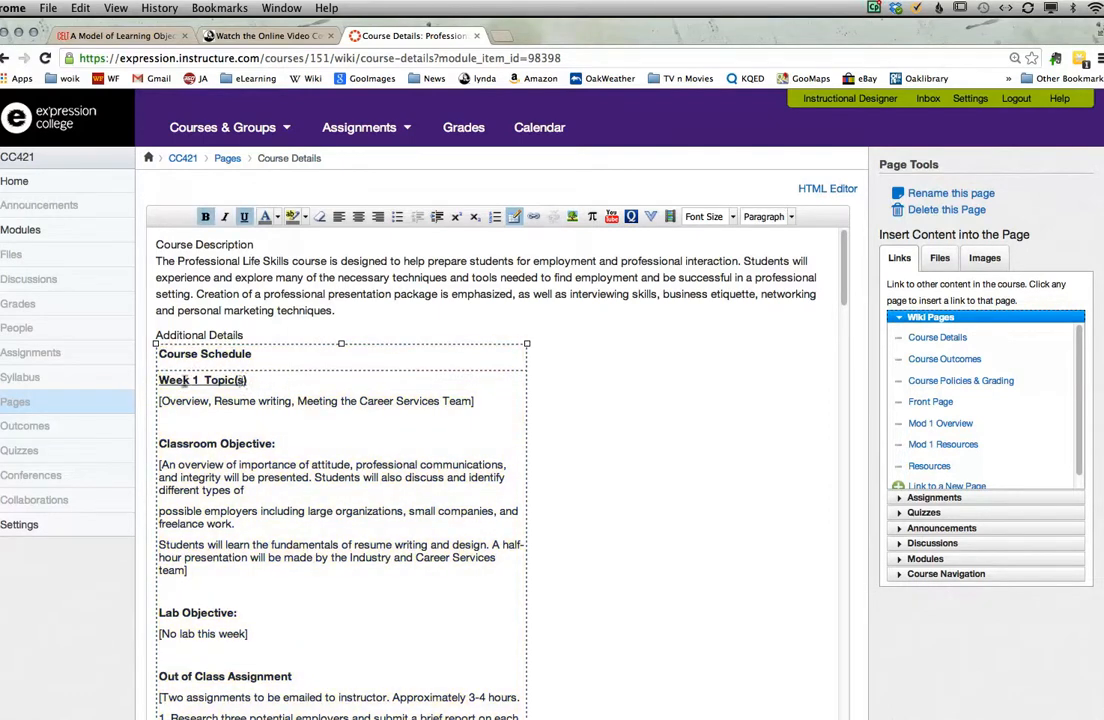
left_click_drag(158, 380, 227, 376)
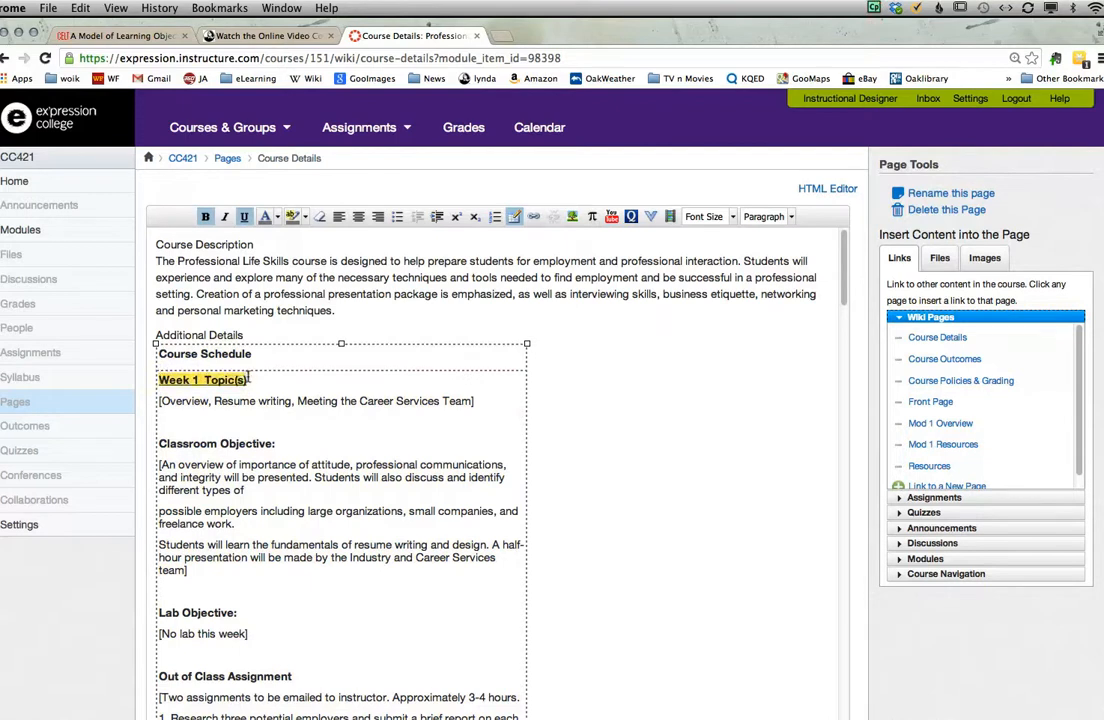
left_click(788, 217)
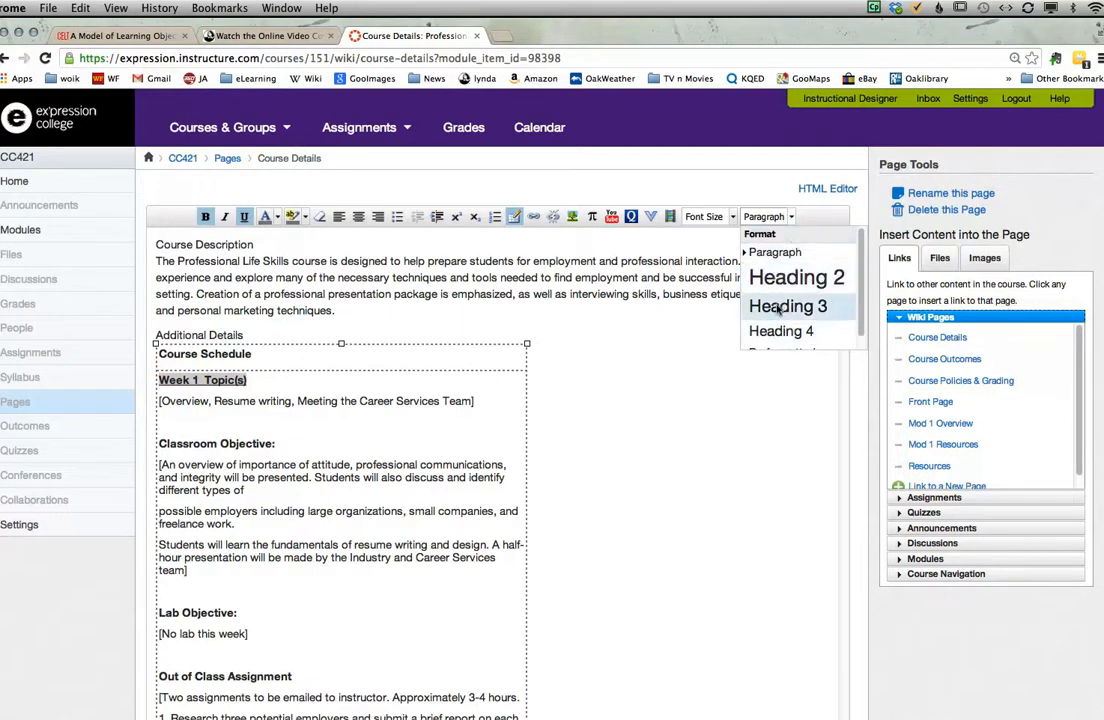
left_click(779, 308)
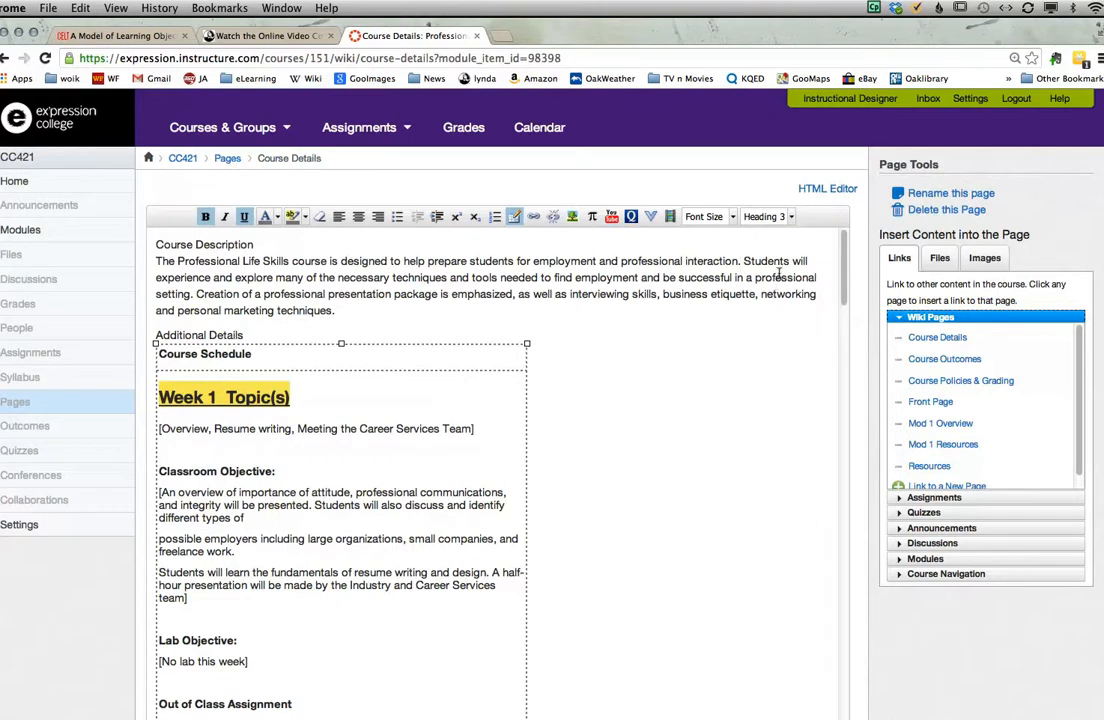
left_click(787, 216)
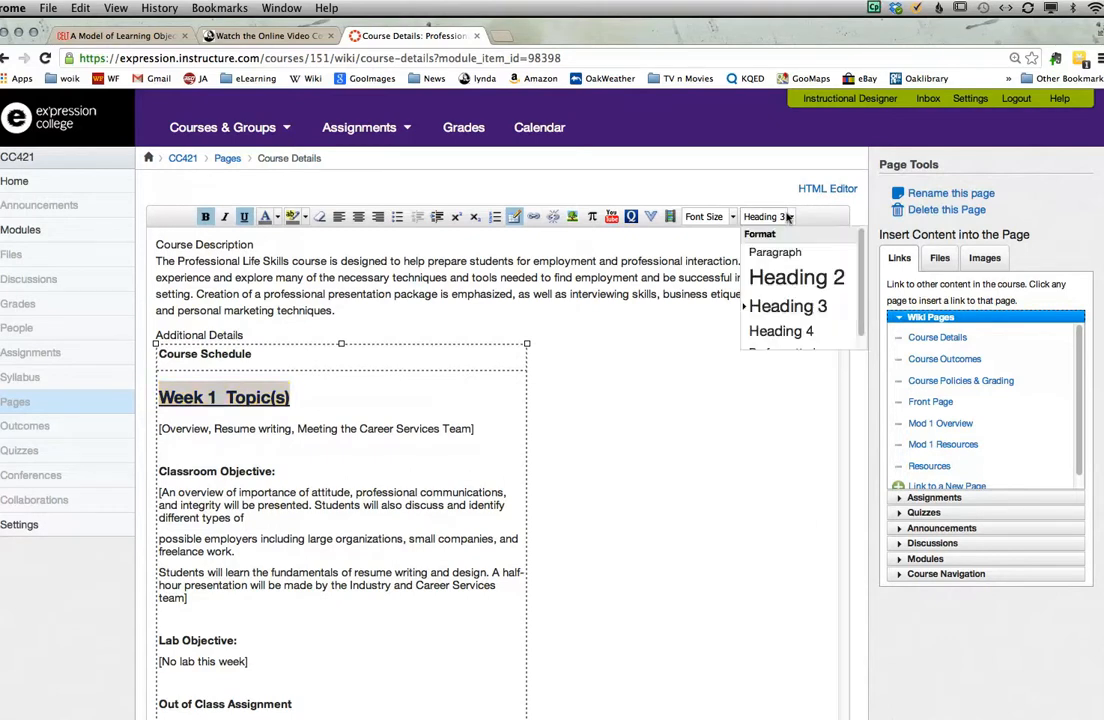
left_click(781, 328)
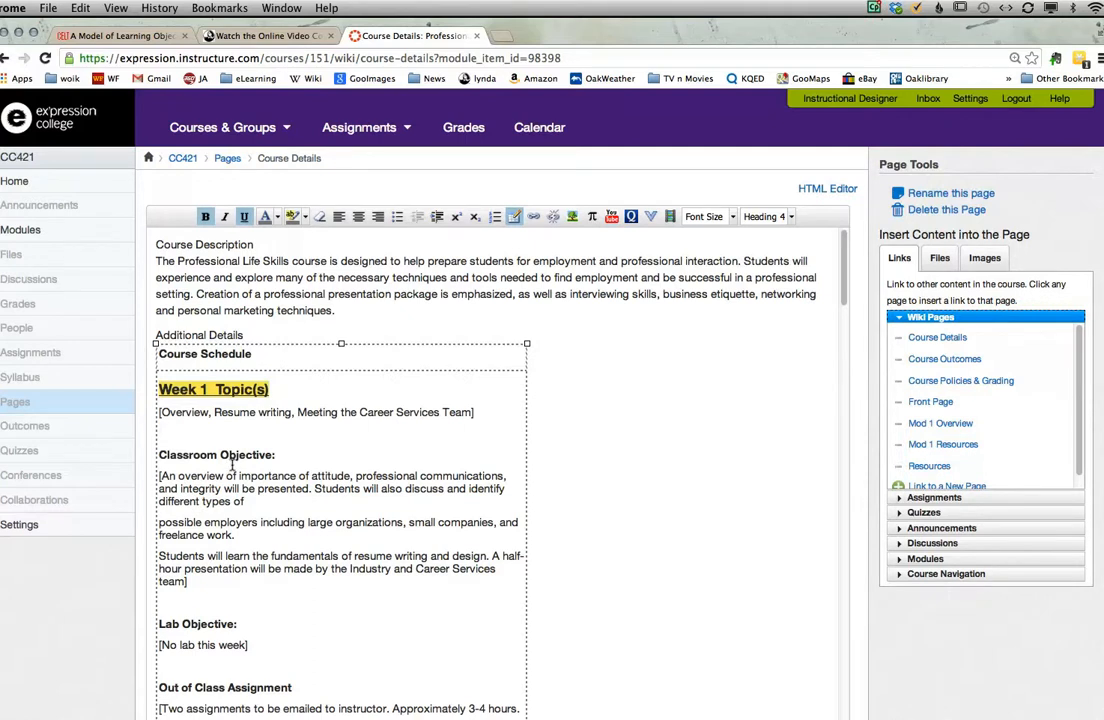
Step: Save the Course Details page and check the published schedule down to the Text & Bibliography section
scroll(478, 429, "down", 3)
scroll(478, 429, "up", 3)
left_click(599, 431)
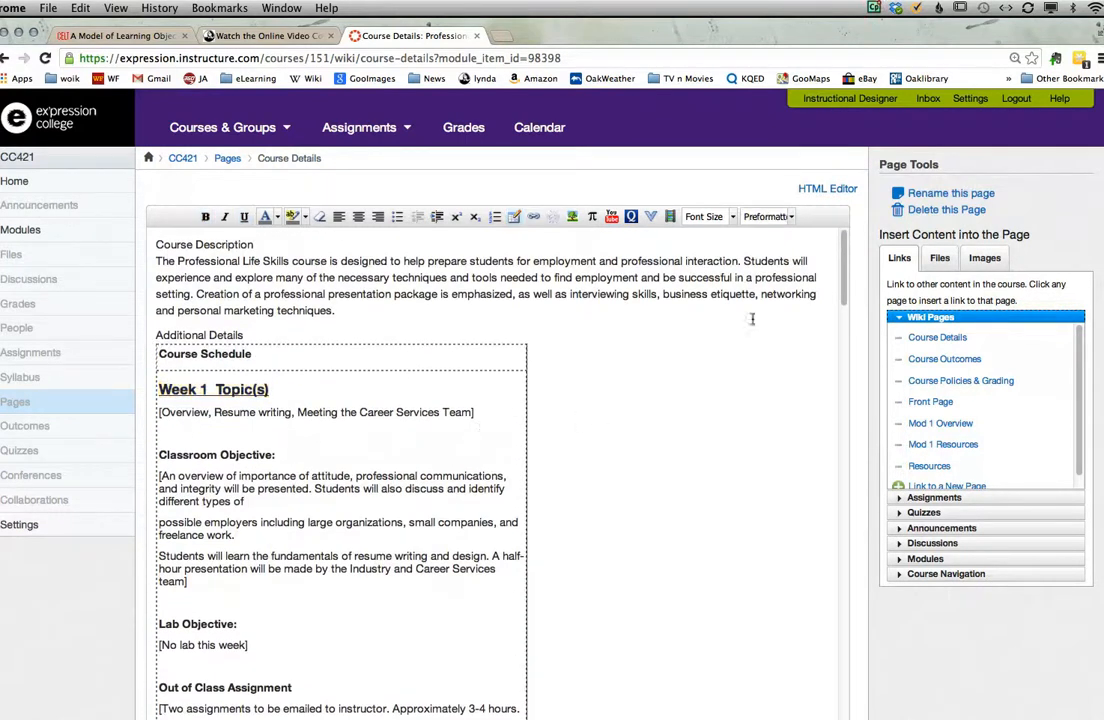
left_click_drag(843, 299, 841, 374)
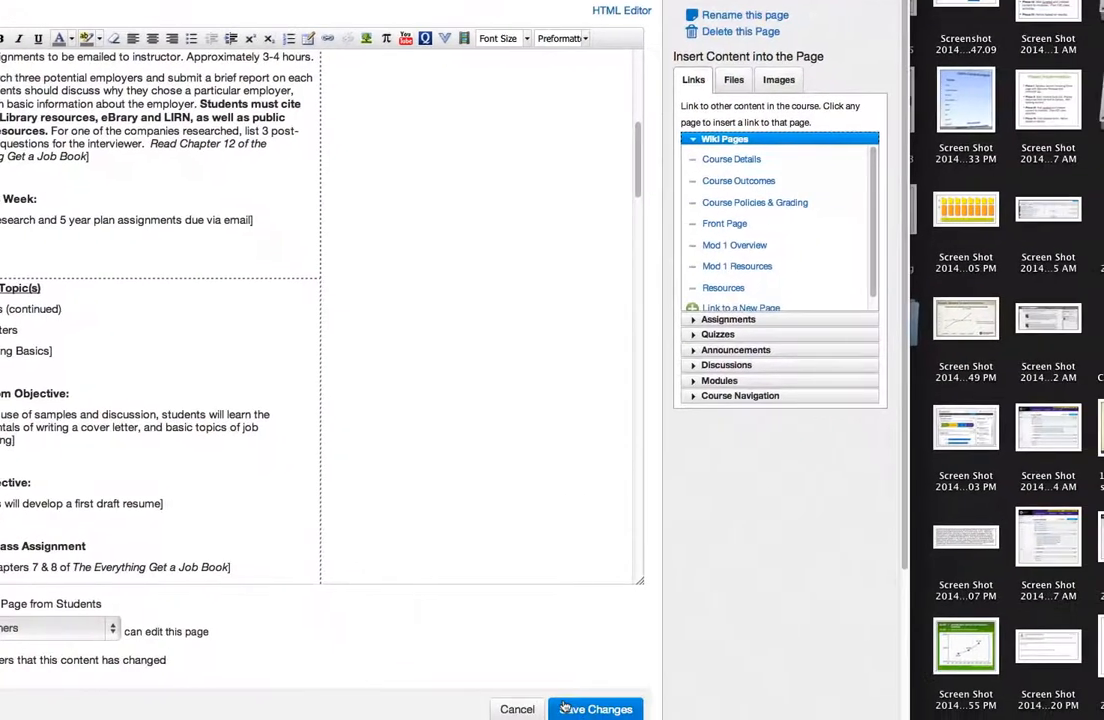
left_click(540, 708)
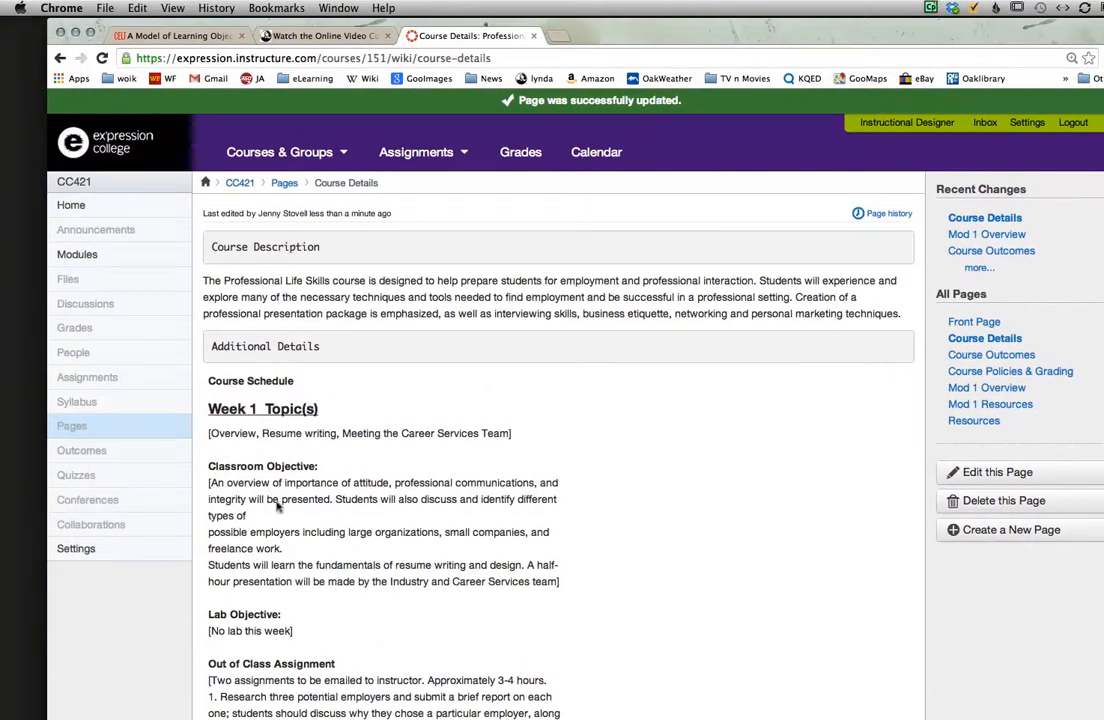
scroll(461, 525, "down", 5)
scroll(461, 525, "down", 20)
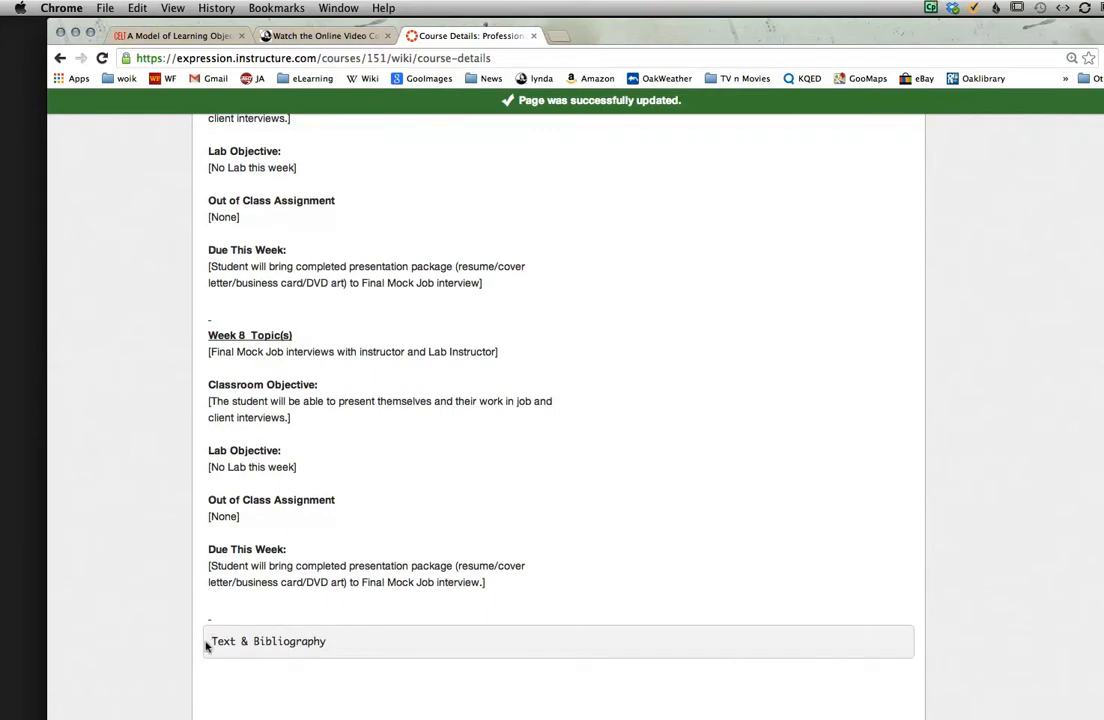
scroll(761, 581, "up", 10)
scroll(761, 581, "up", 20)
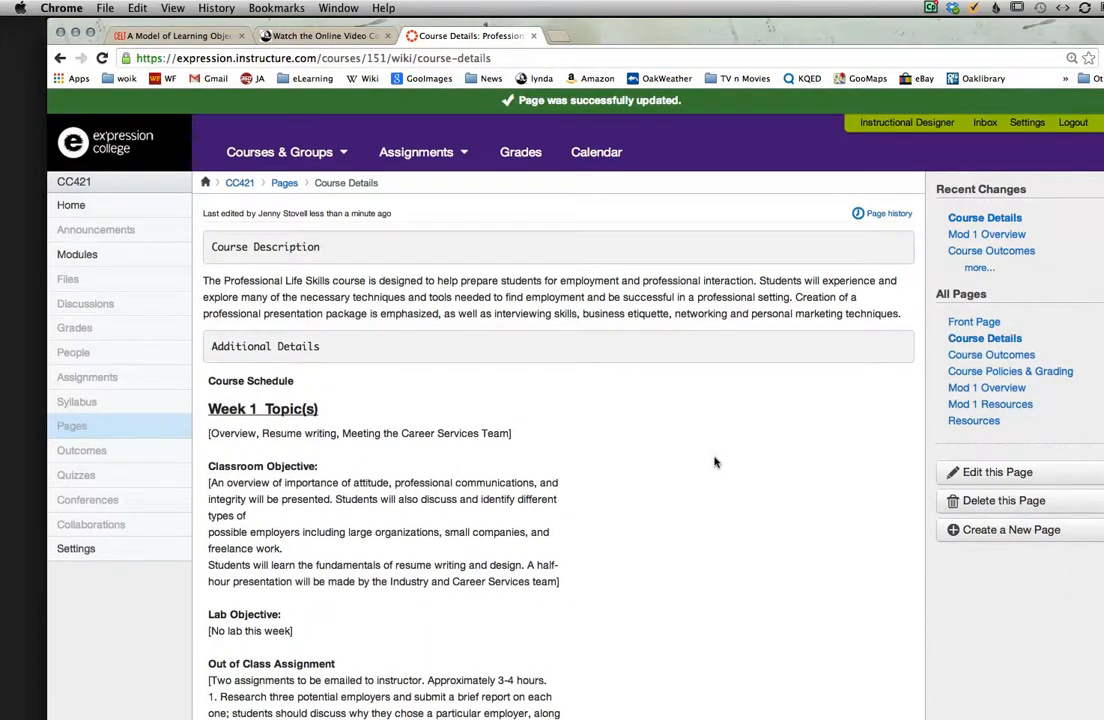
Step: Move on to the Course Policies & Grading page, and copy the professional conduct paragraph under Course Requirements & Policies in the Word syllabus
scroll(715, 462, "down", 20)
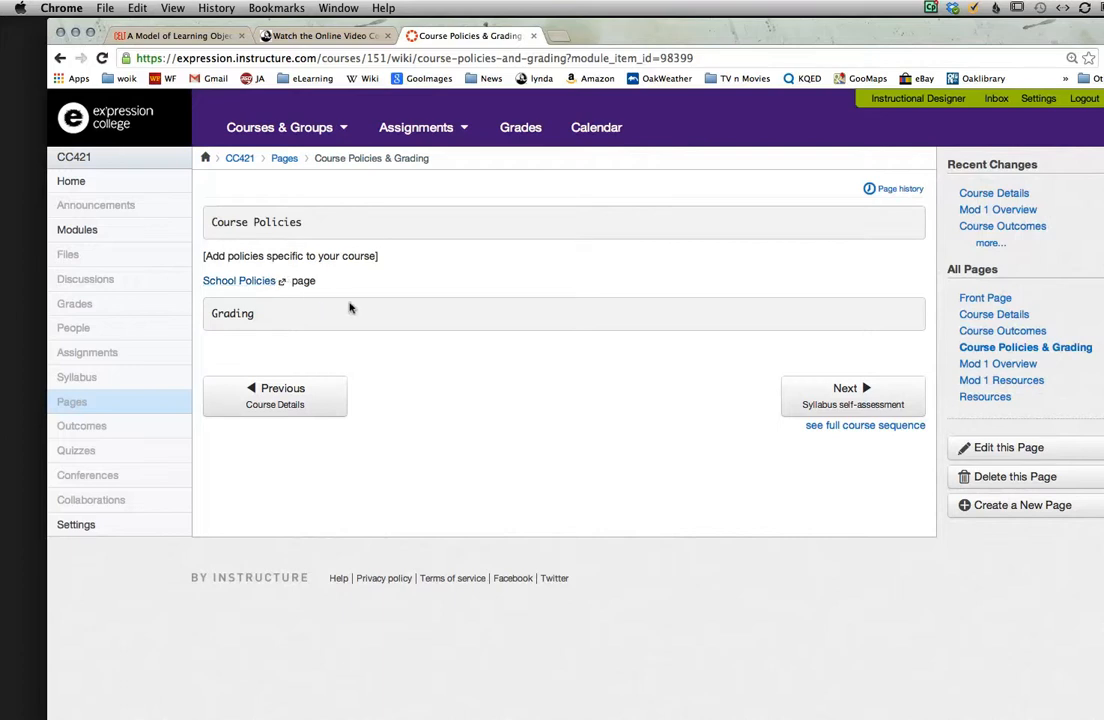
mouse_move(5, 462)
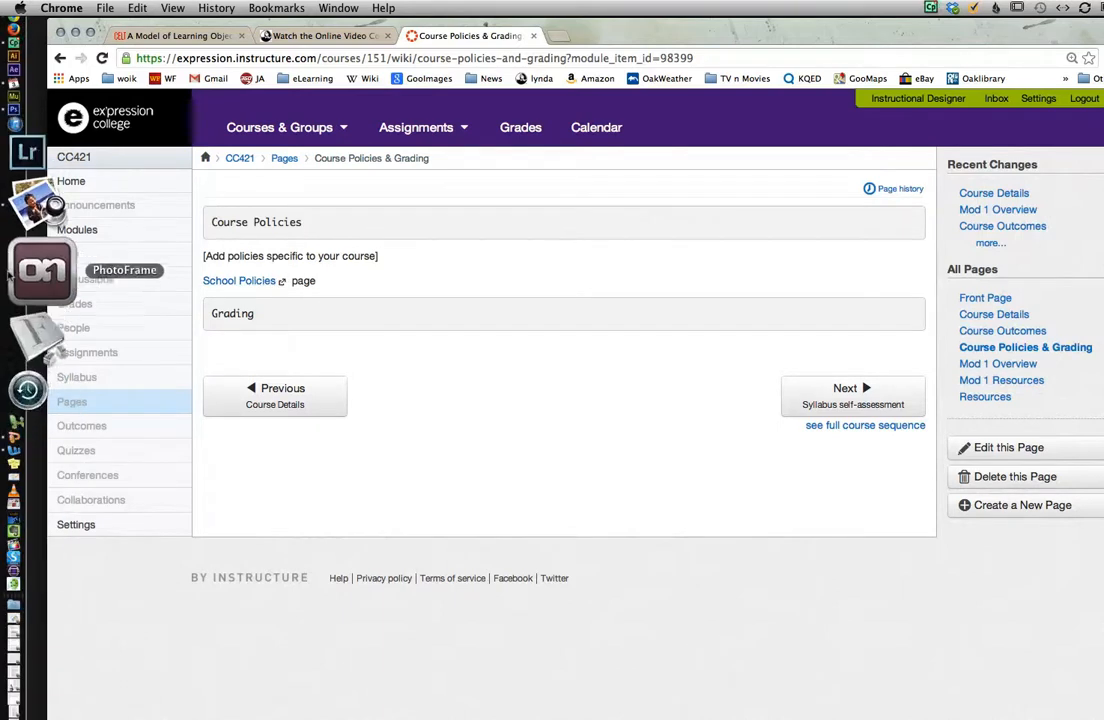
left_click(20, 400)
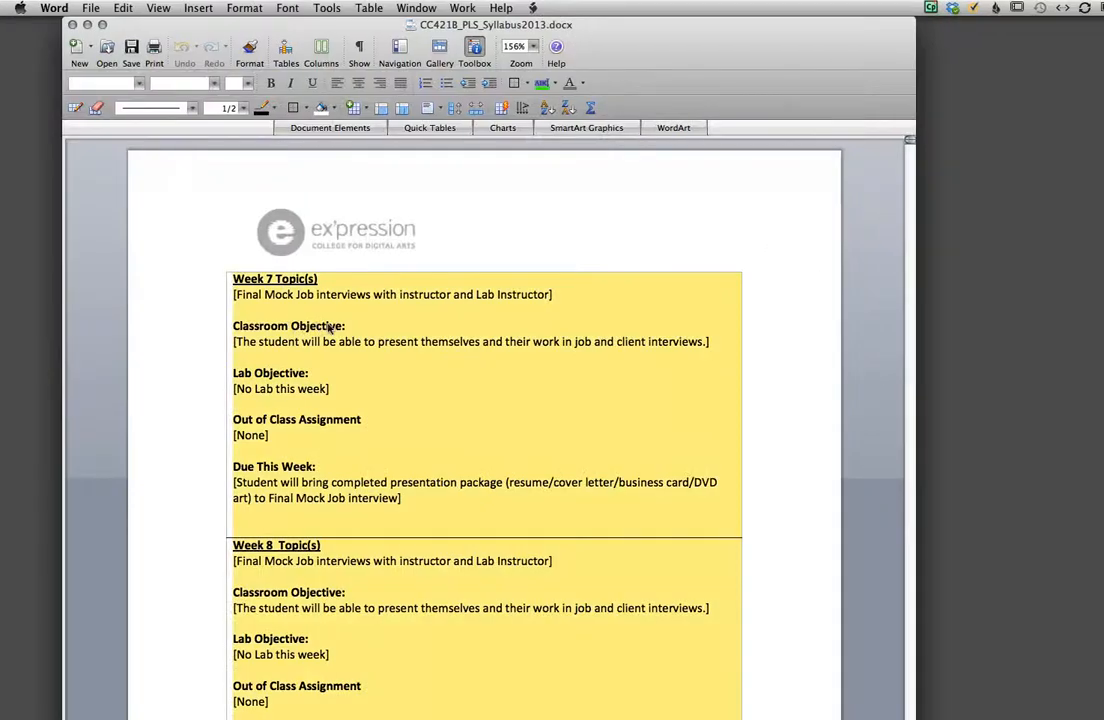
scroll(537, 261, "up", 20)
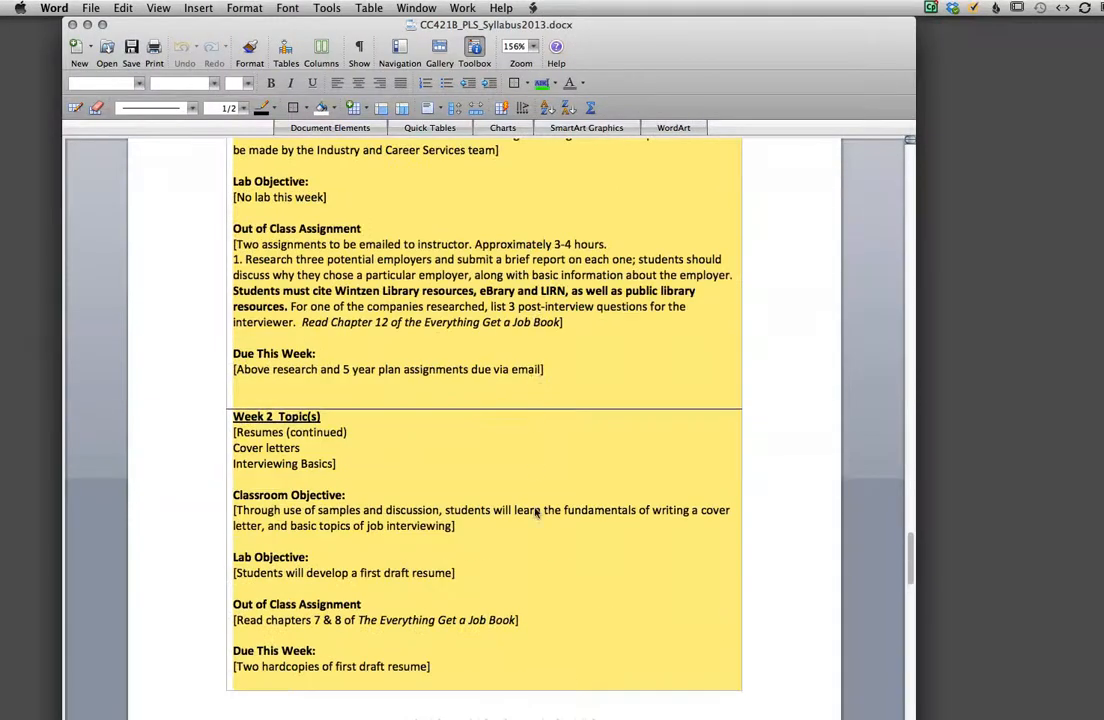
scroll(537, 512, "up", 15)
scroll(544, 518, "up", 10)
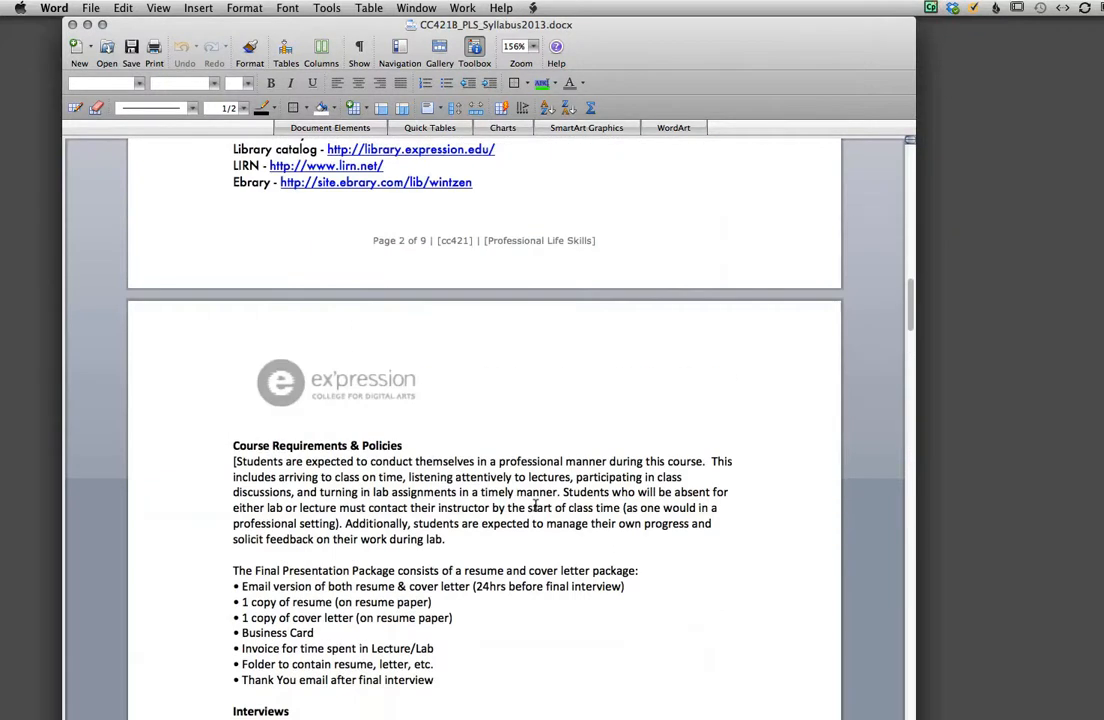
scroll(535, 506, "up", 2)
scroll(535, 506, "down", 1)
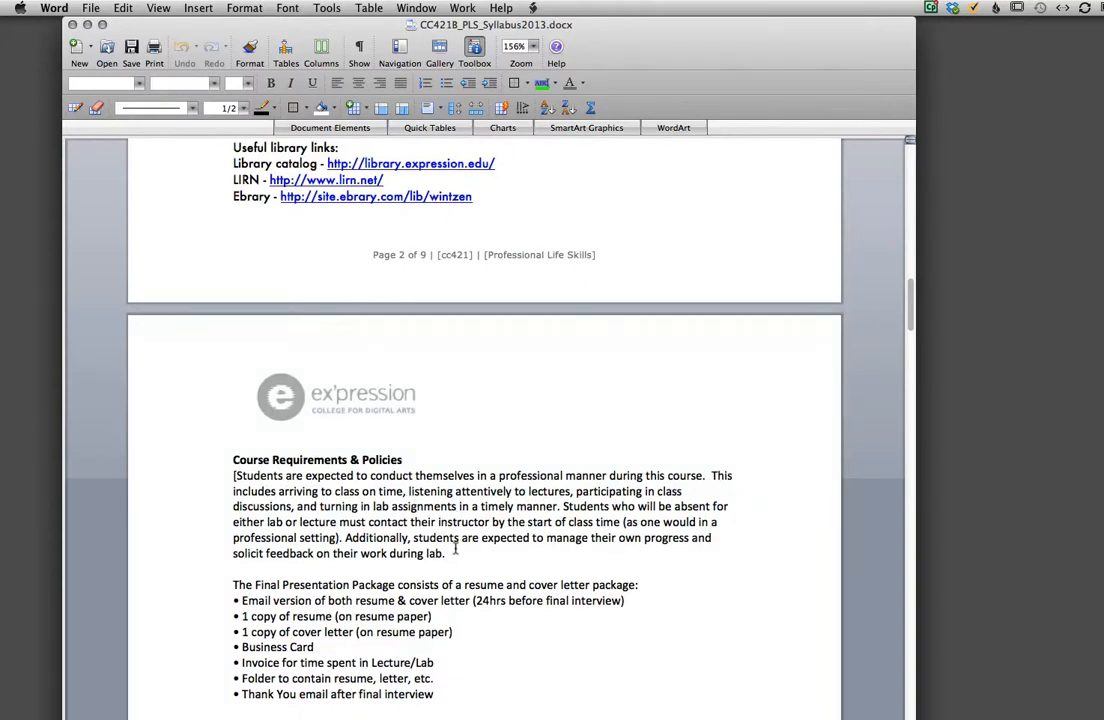
left_click_drag(233, 475, 433, 546)
key("super+c")
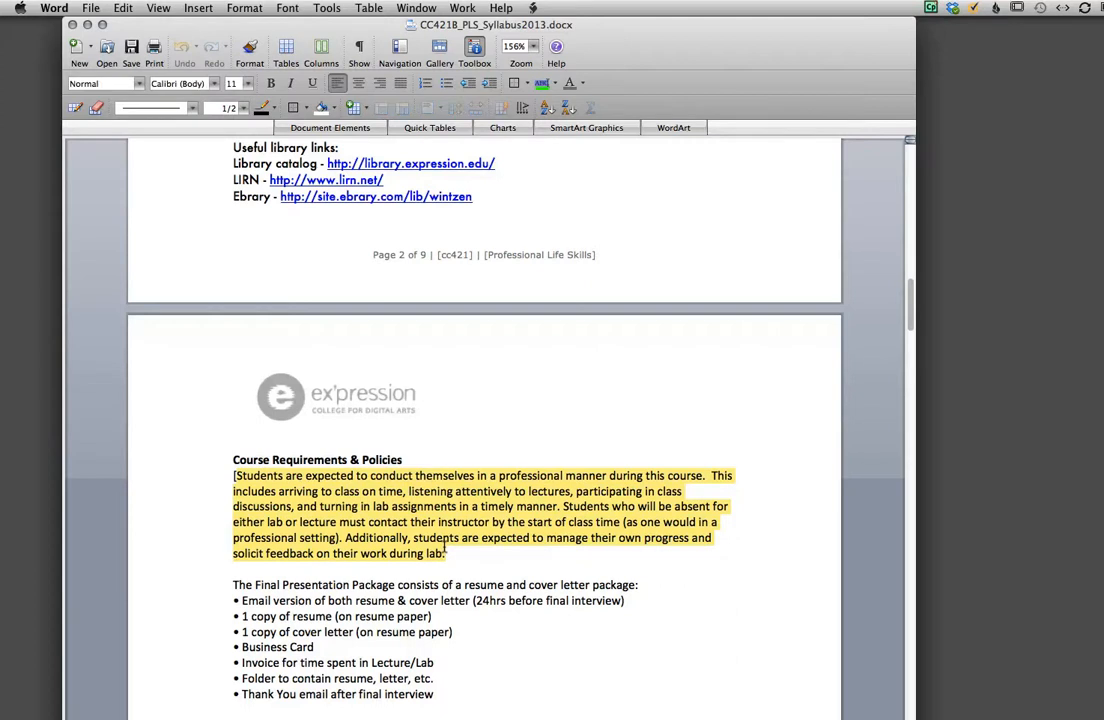
key("BackSpace")
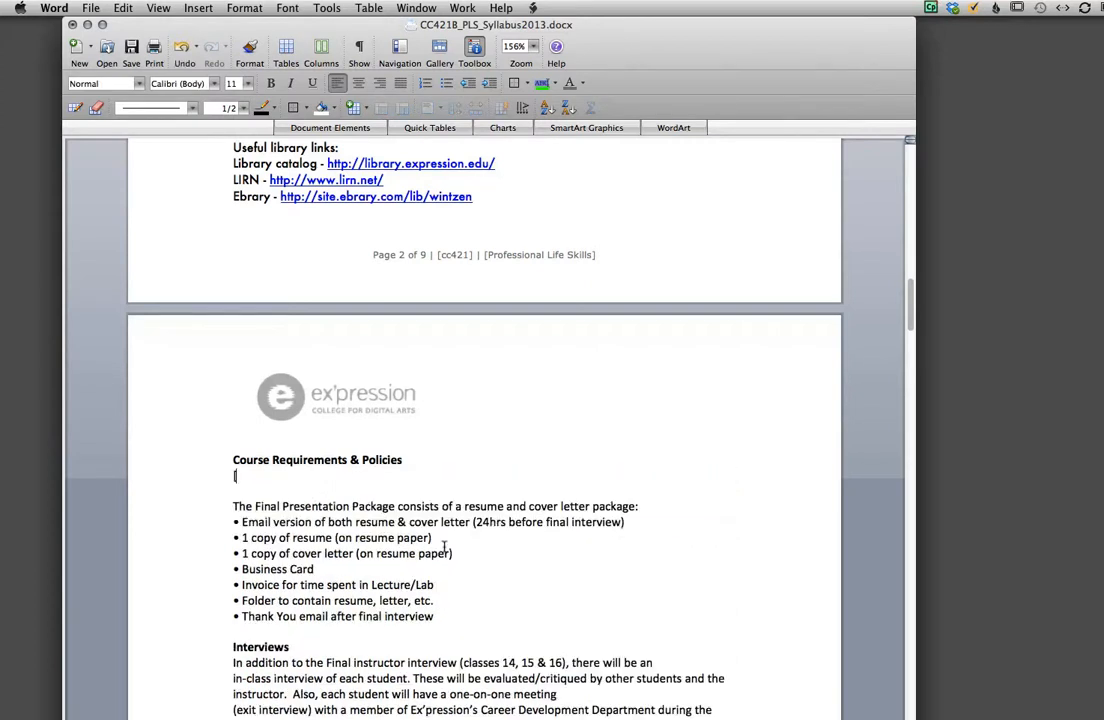
key("super+z")
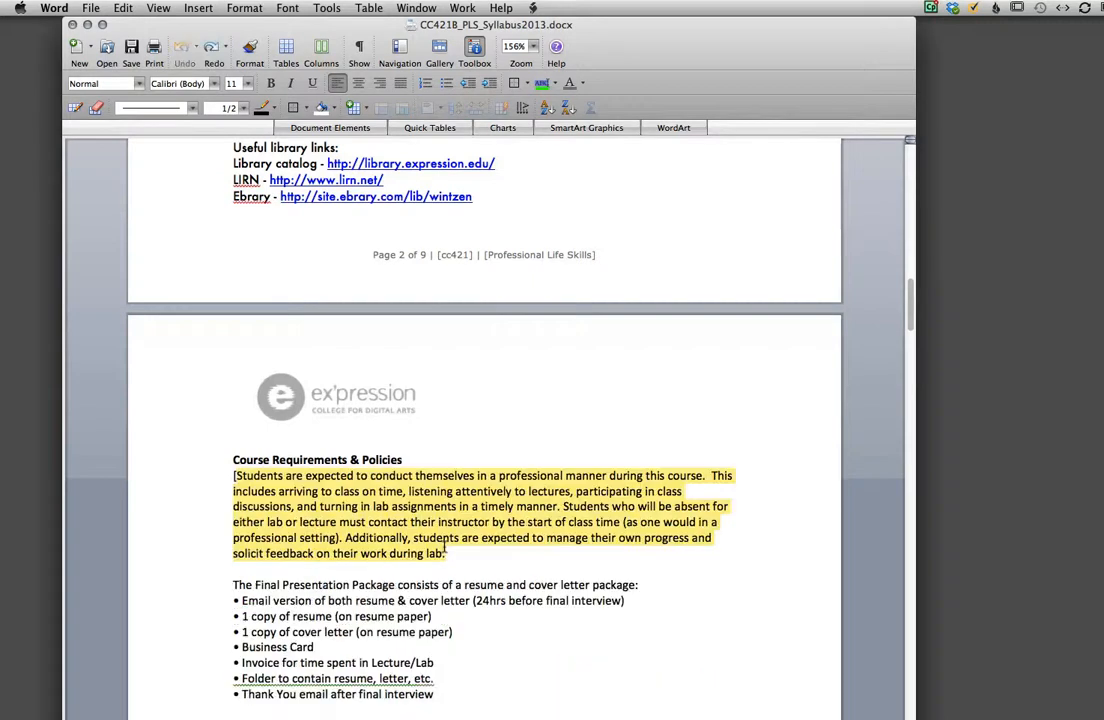
Step: Return to Canvas, edit the Course Policies & Grading page, and replace [Add policies specific to your course] with the copied paragraph
mouse_move(2, 217)
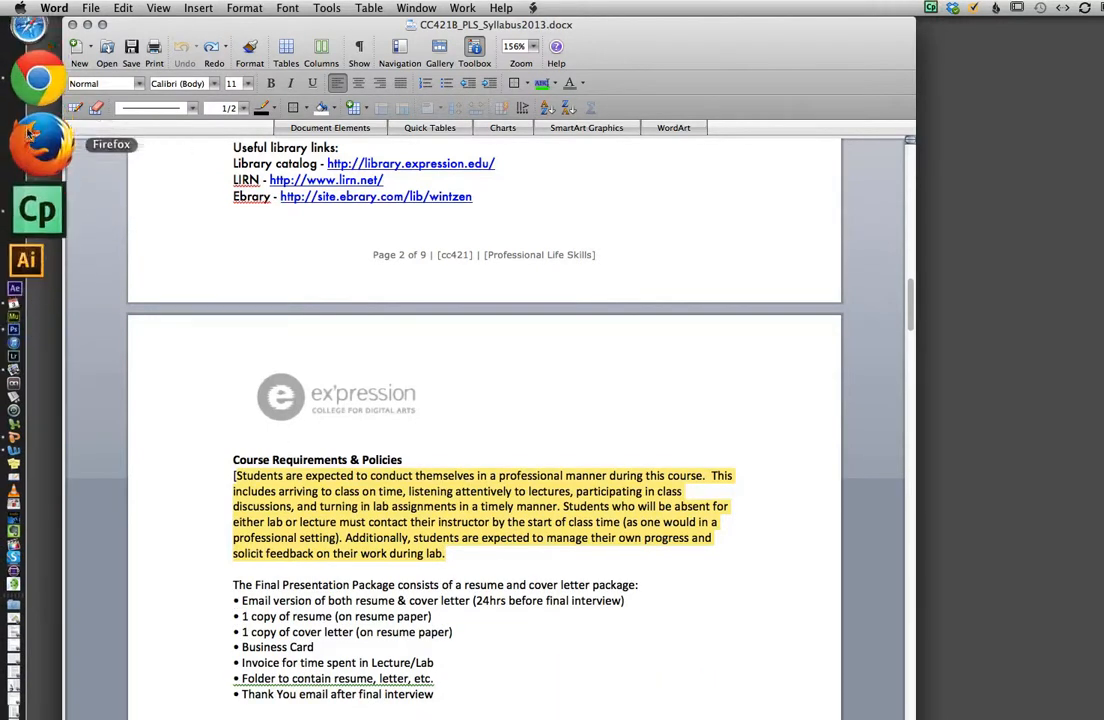
left_click(38, 106)
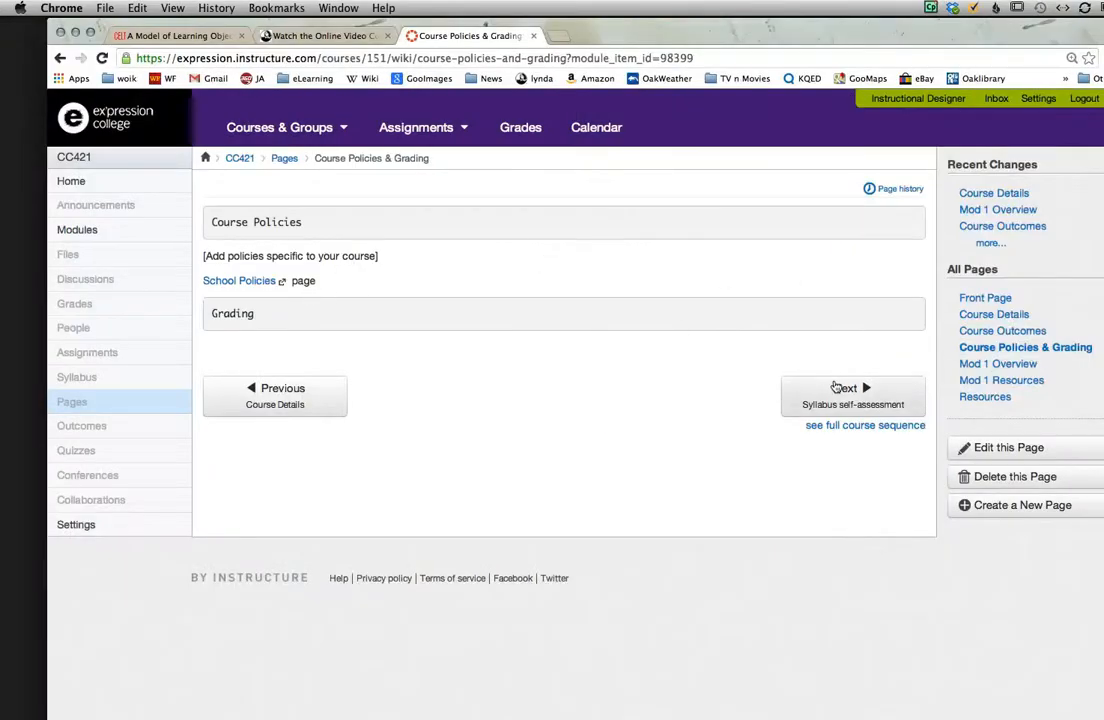
left_click(1005, 447)
left_click_drag(400, 261, 200, 251)
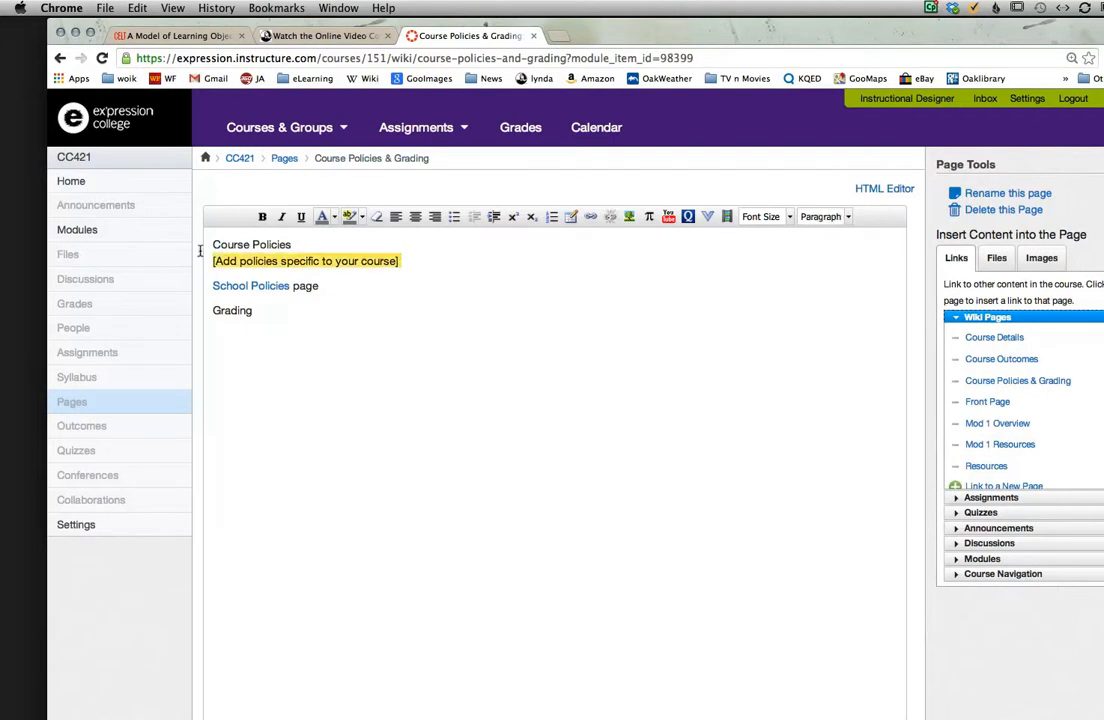
key("super+v")
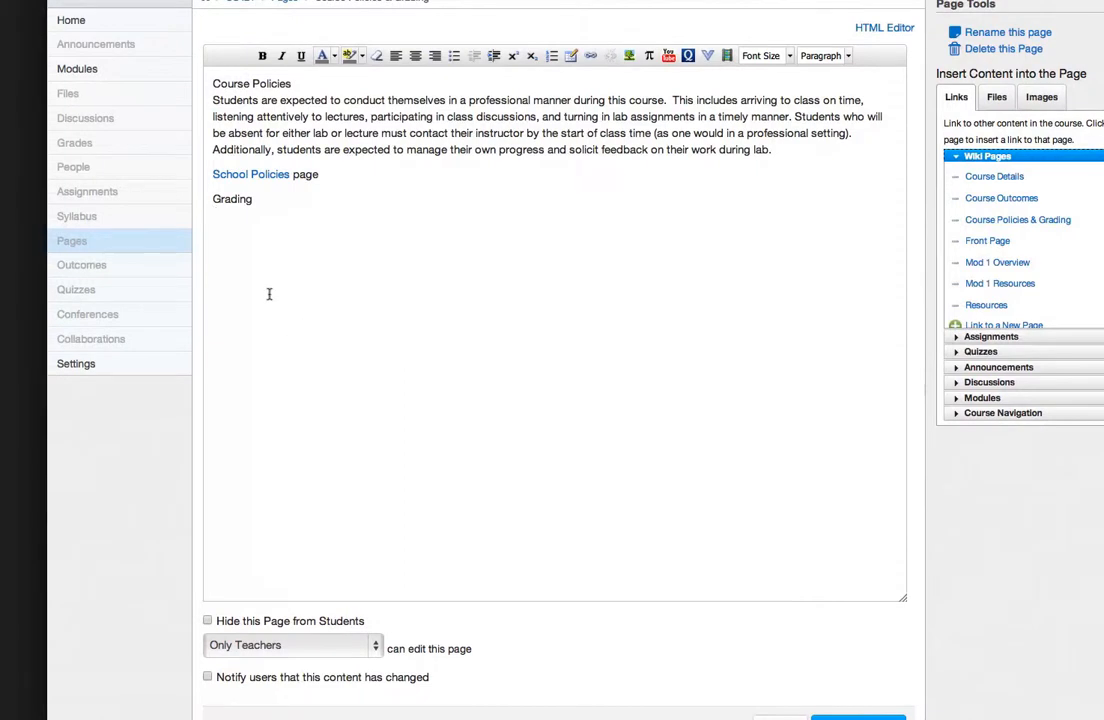
Step: Add the Course Grades breakdown under the Grading heading, and continue to the Syllabus self-assessment quiz
left_click(213, 211)
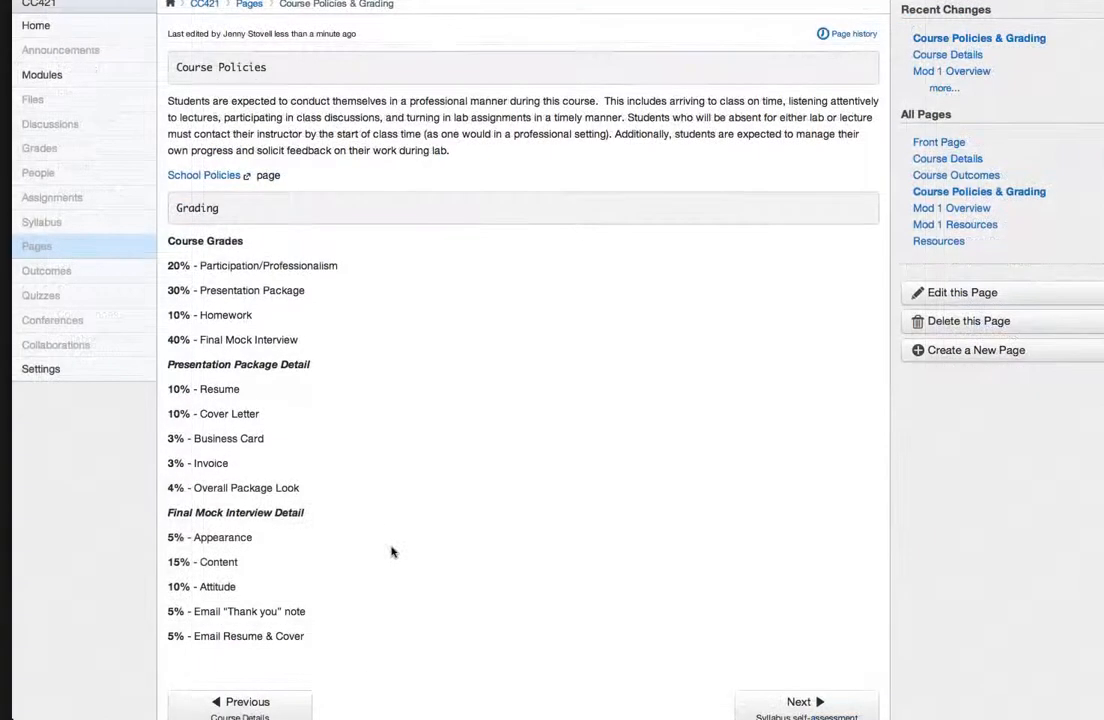
scroll(397, 539, "down", 3)
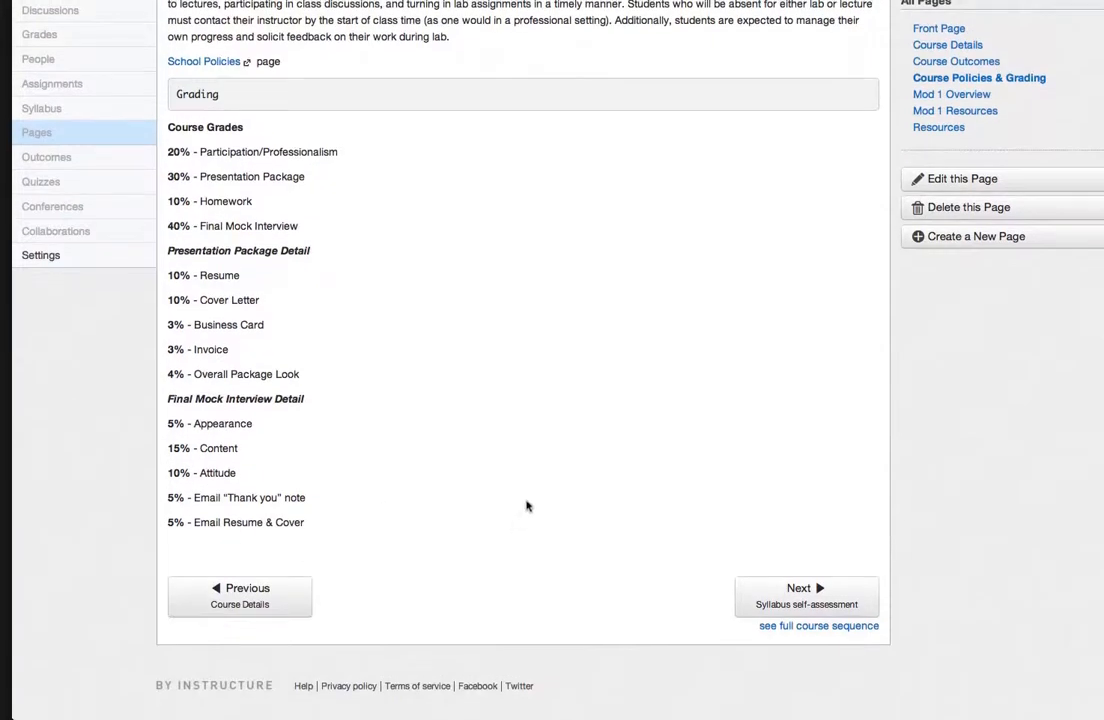
left_click(790, 593)
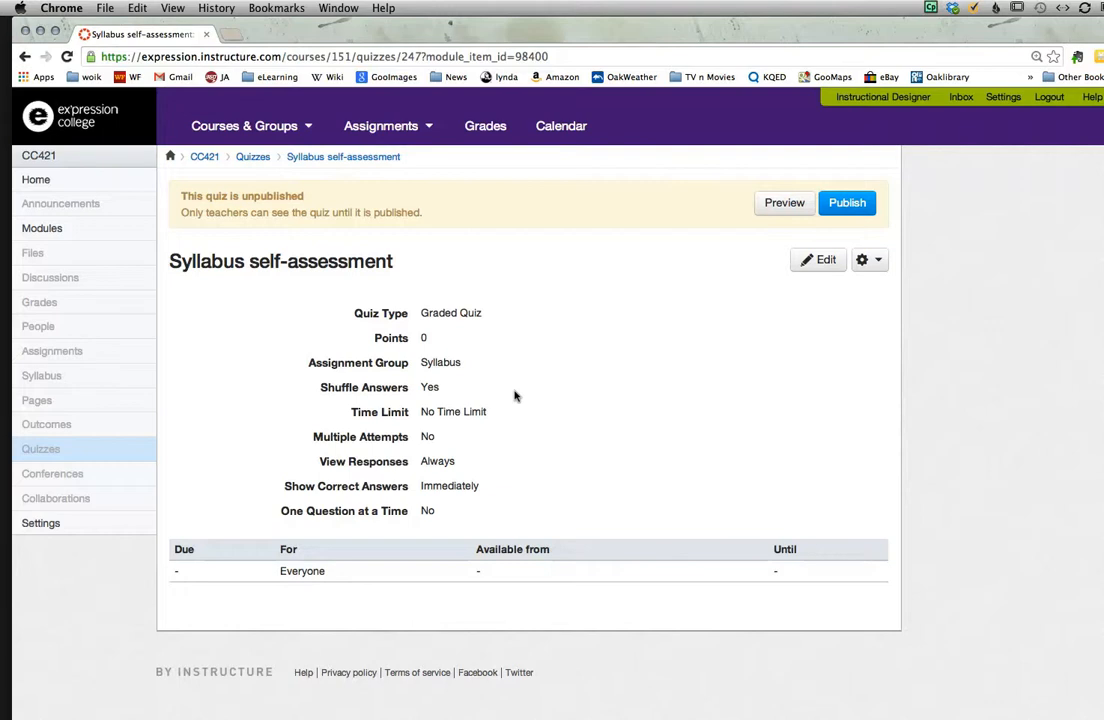
Step: Edit the Syllabus self-assessment quiz and enter the instructions "You can take this quiz as often as you like, but it is required to take it once."
left_click(814, 259)
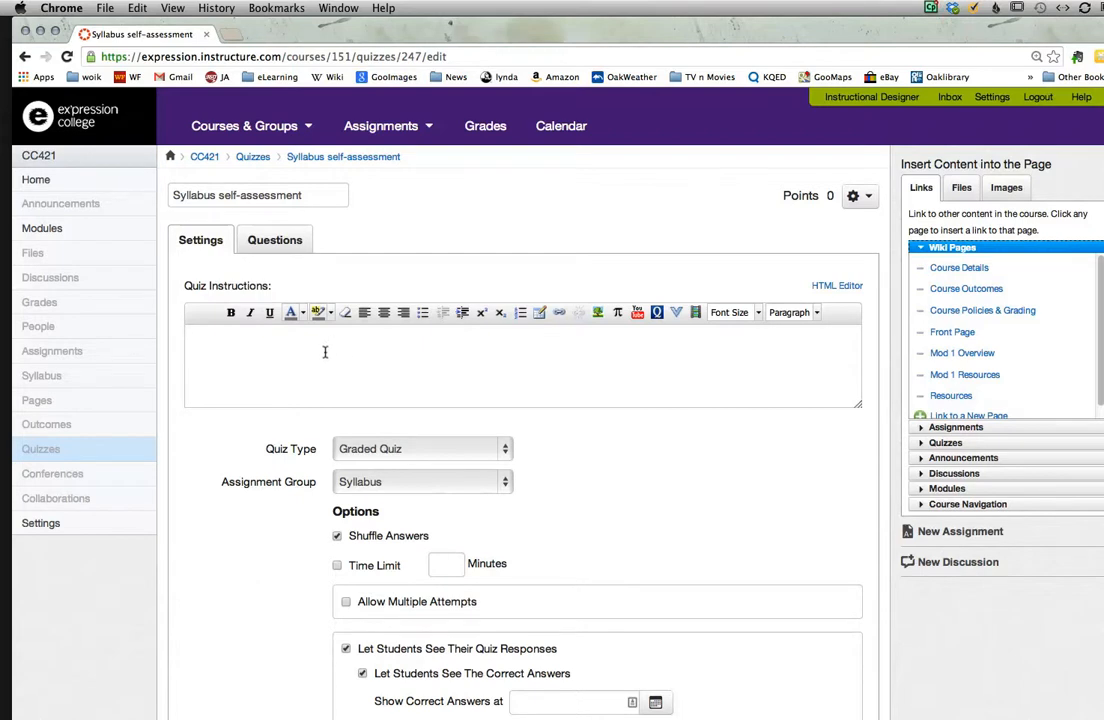
left_click(312, 353)
type("You can take this quiz as often as you like, but")
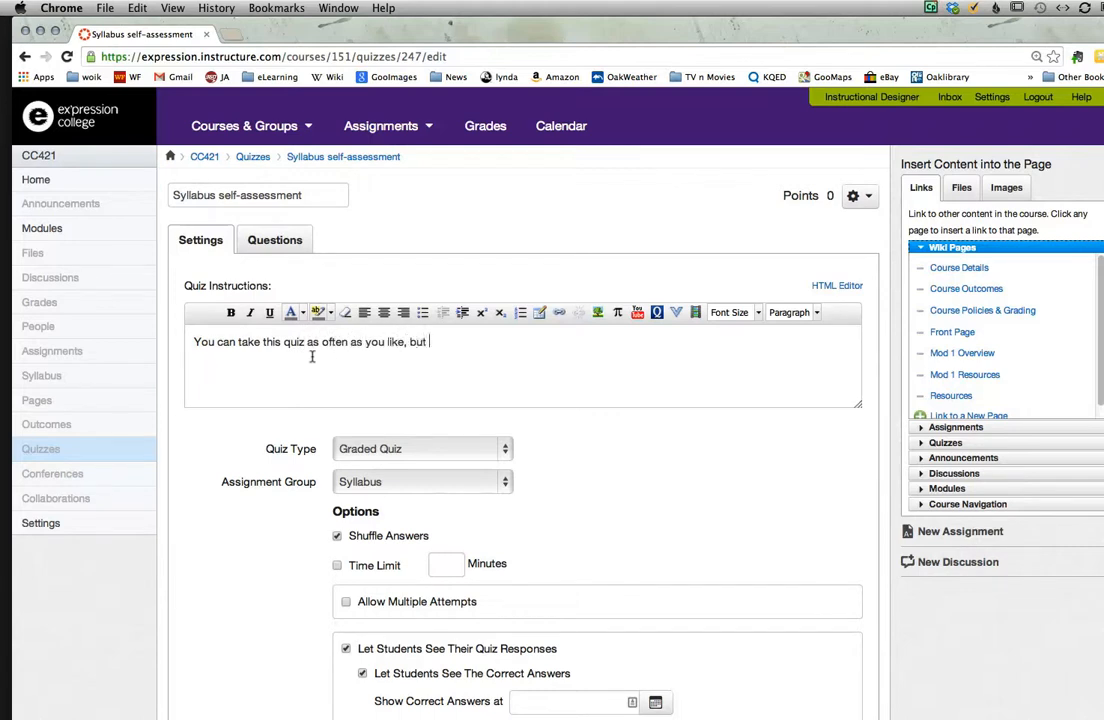
type(" it is required to take it once")
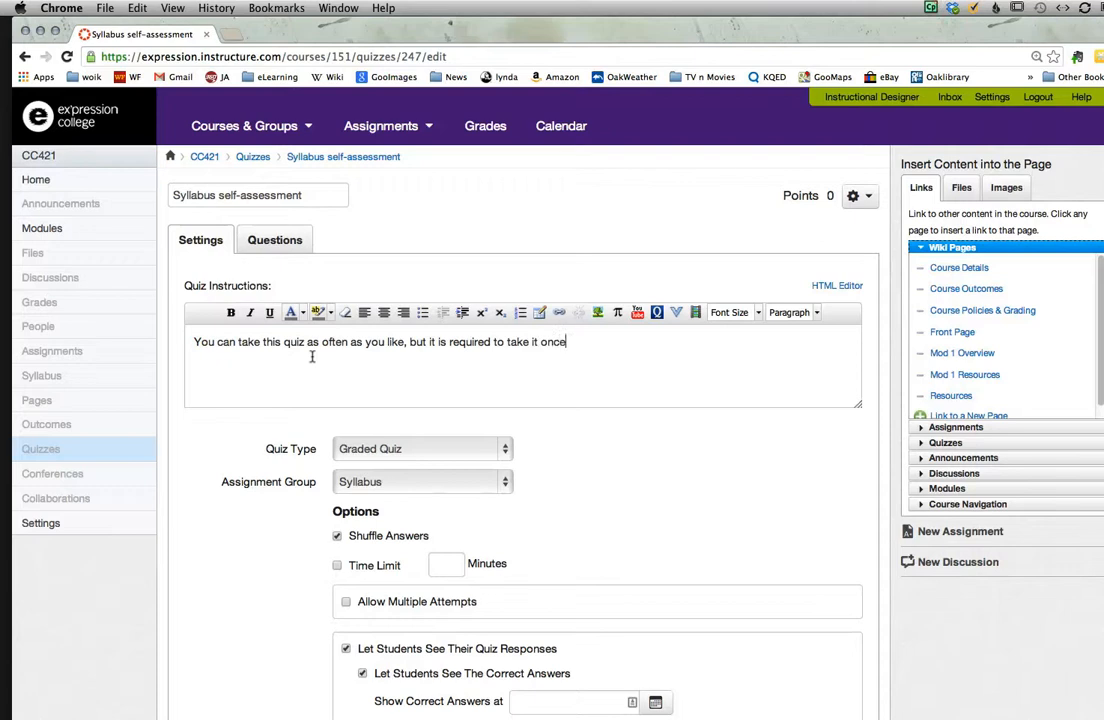
type(".")
Step: Set the quiz type to Practice Quiz and allow multiple attempts
left_click(500, 448)
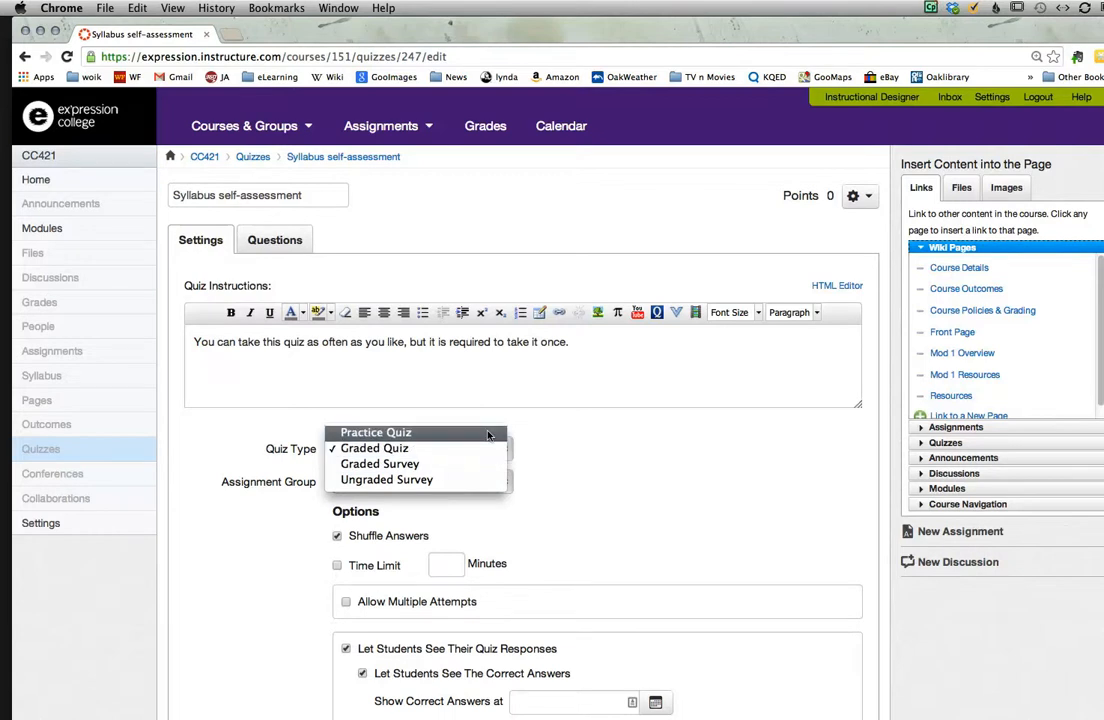
left_click(488, 433)
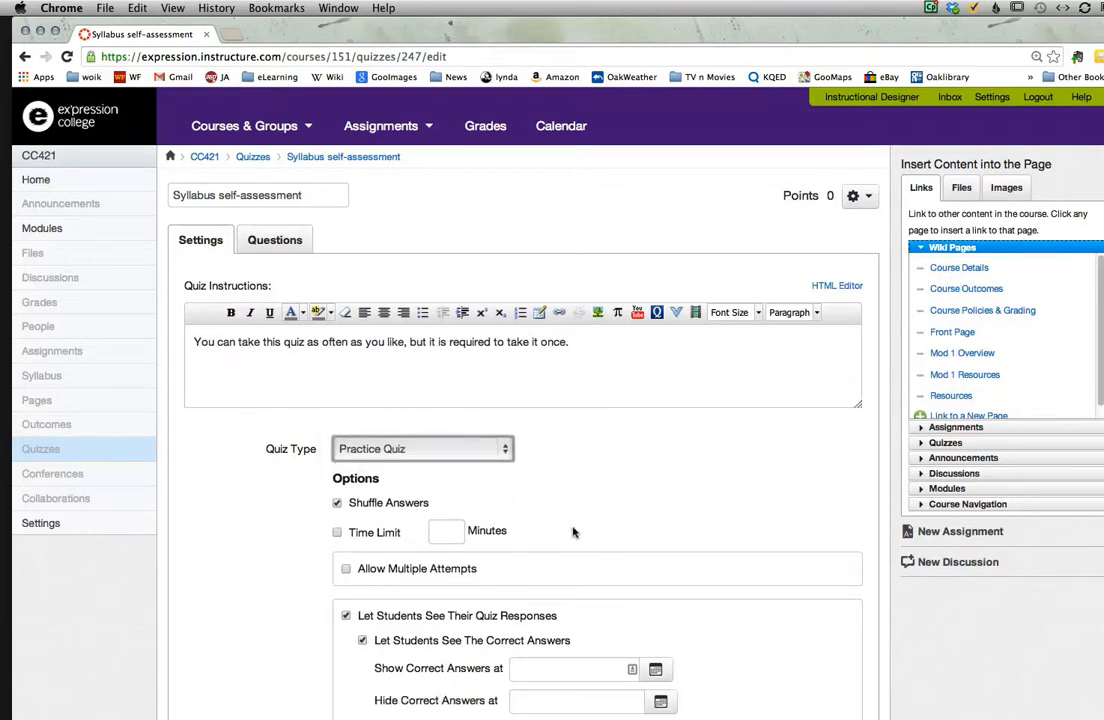
scroll(572, 530, "down", 2)
scroll(573, 532, "down", 5)
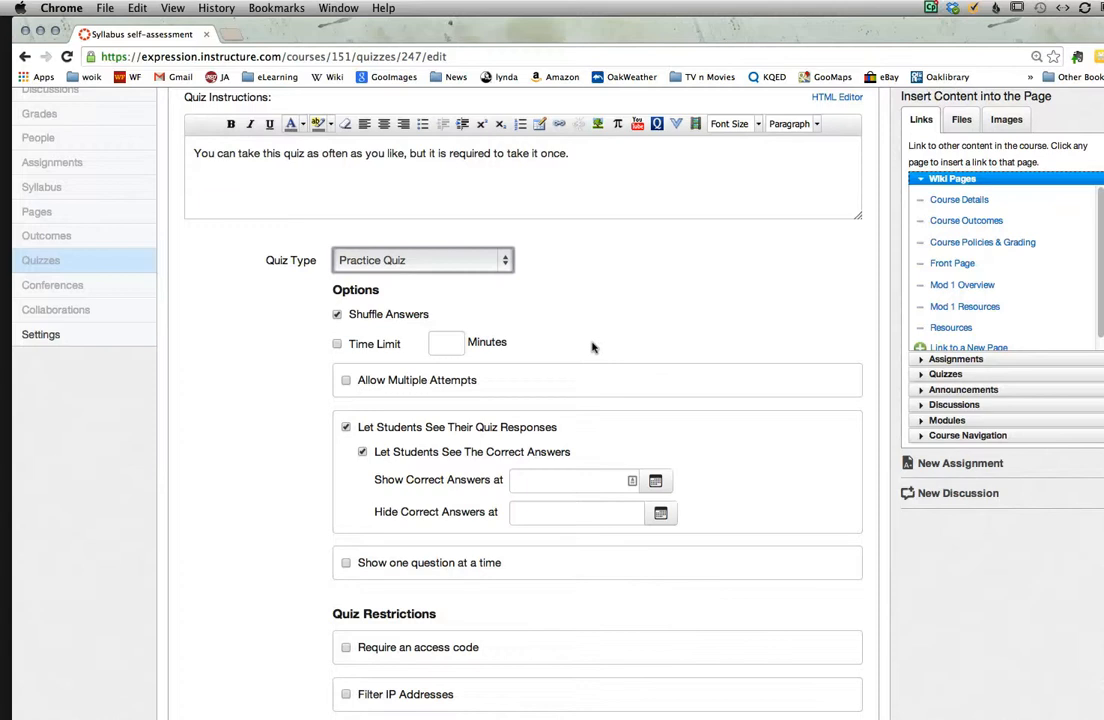
left_click(357, 381)
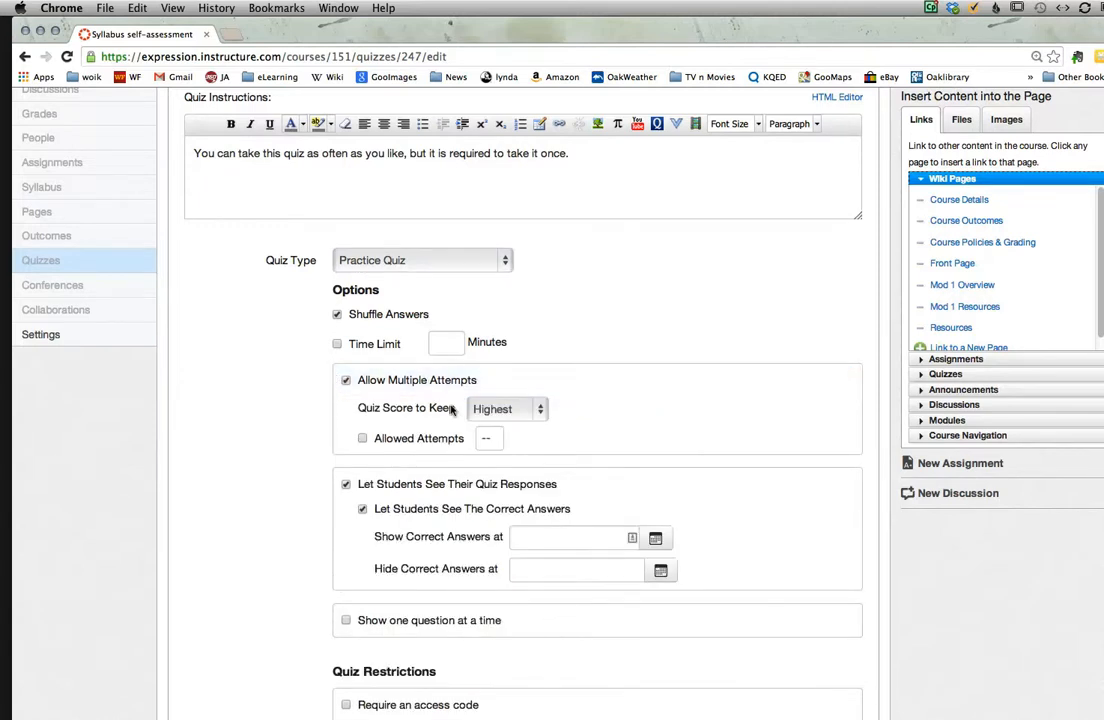
Step: Review the quiz's remaining settings for attempts, student responses, restrictions, and due and availability dates
scroll(599, 440, "down", 2)
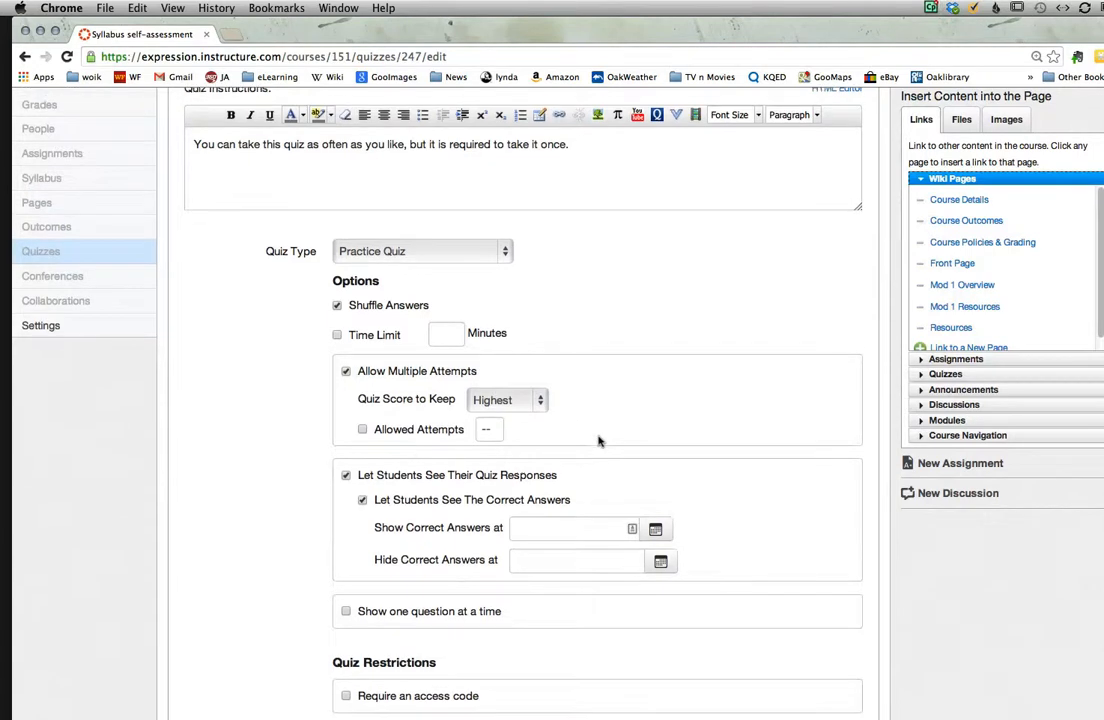
scroll(599, 440, "down", 2)
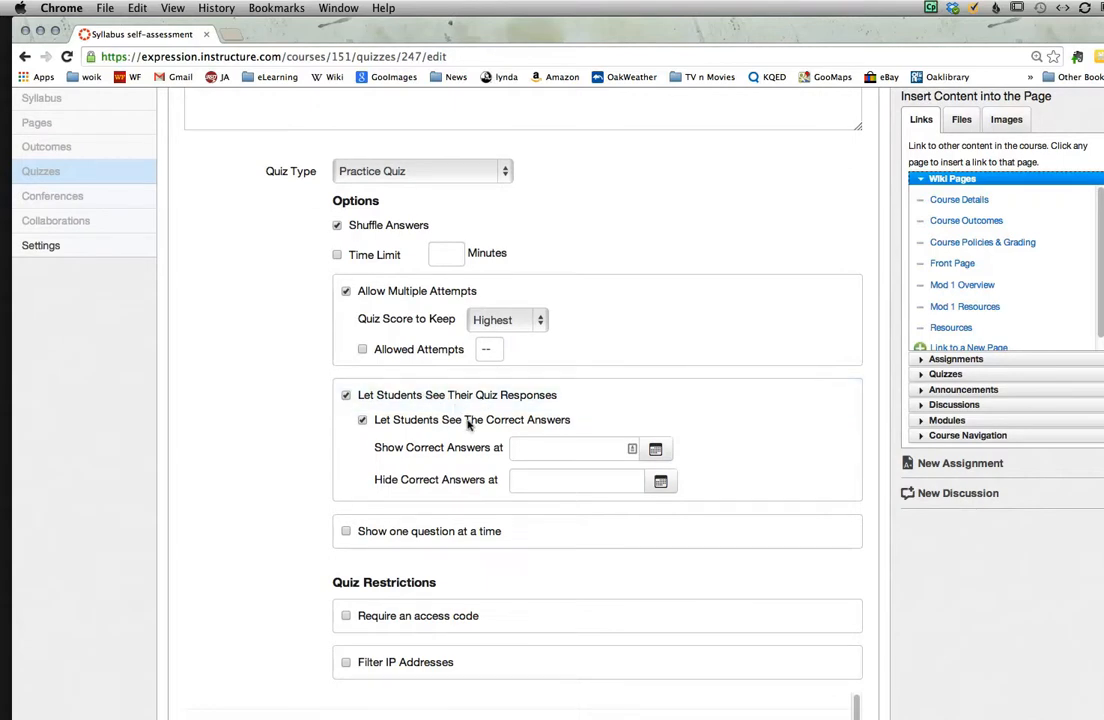
scroll(580, 409, "down", 2)
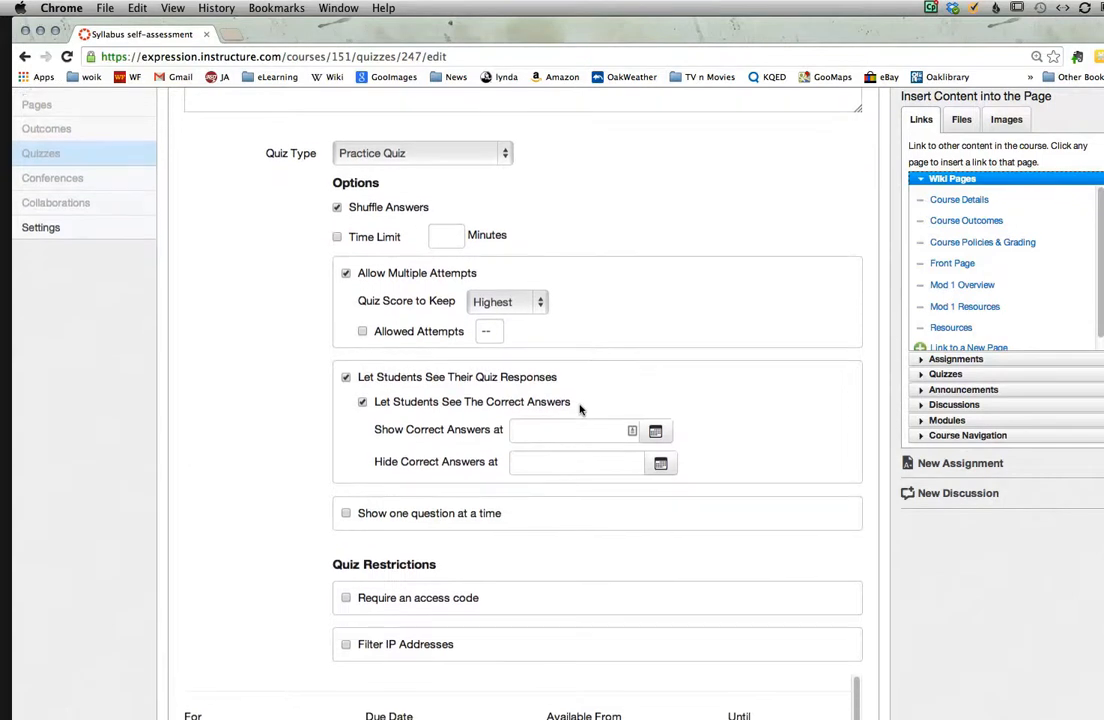
scroll(580, 409, "down", 1)
scroll(580, 402, "down", 4)
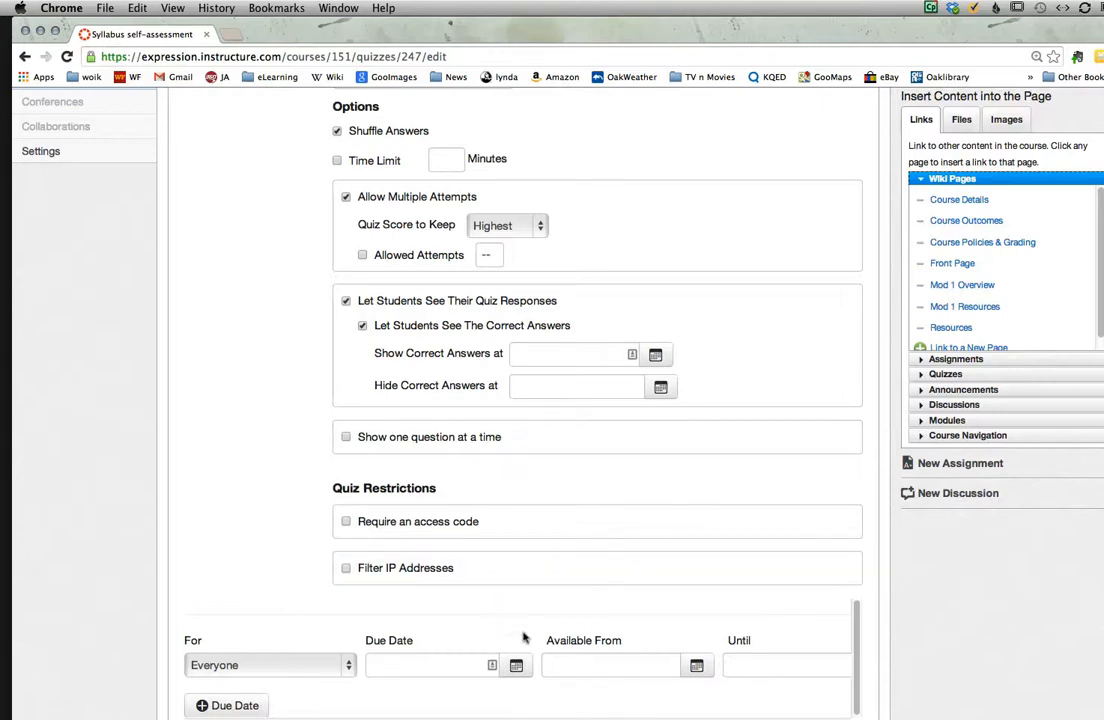
scroll(524, 642, "up", 5)
scroll(523, 639, "down", 5)
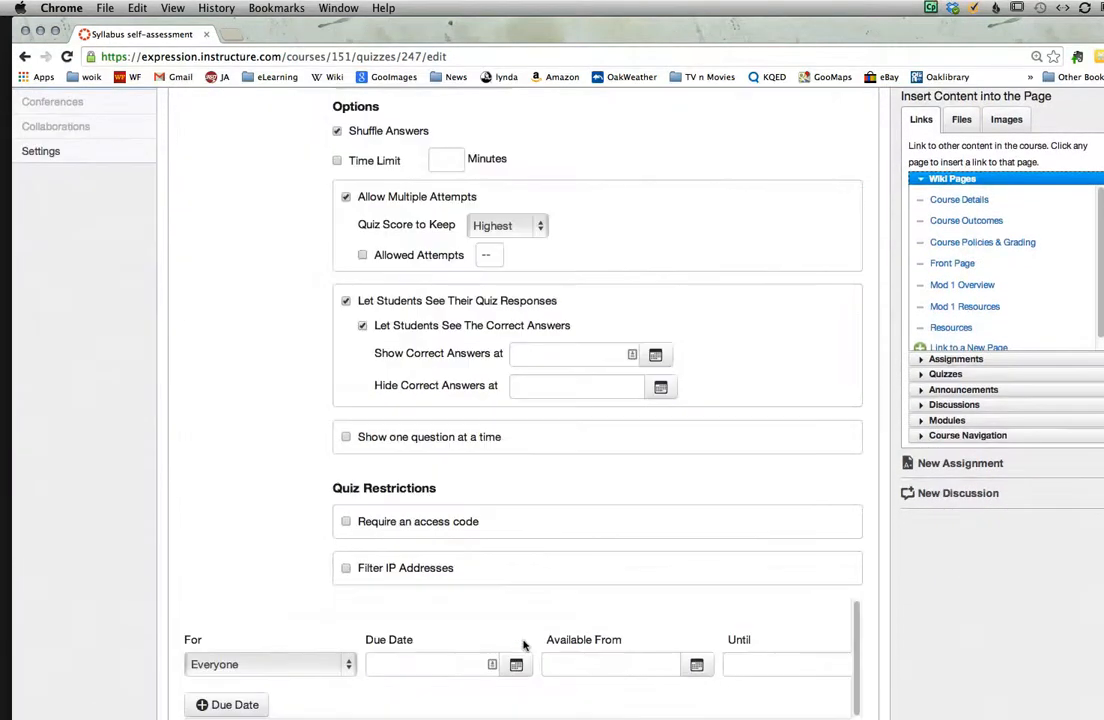
scroll(523, 642, "up", 6)
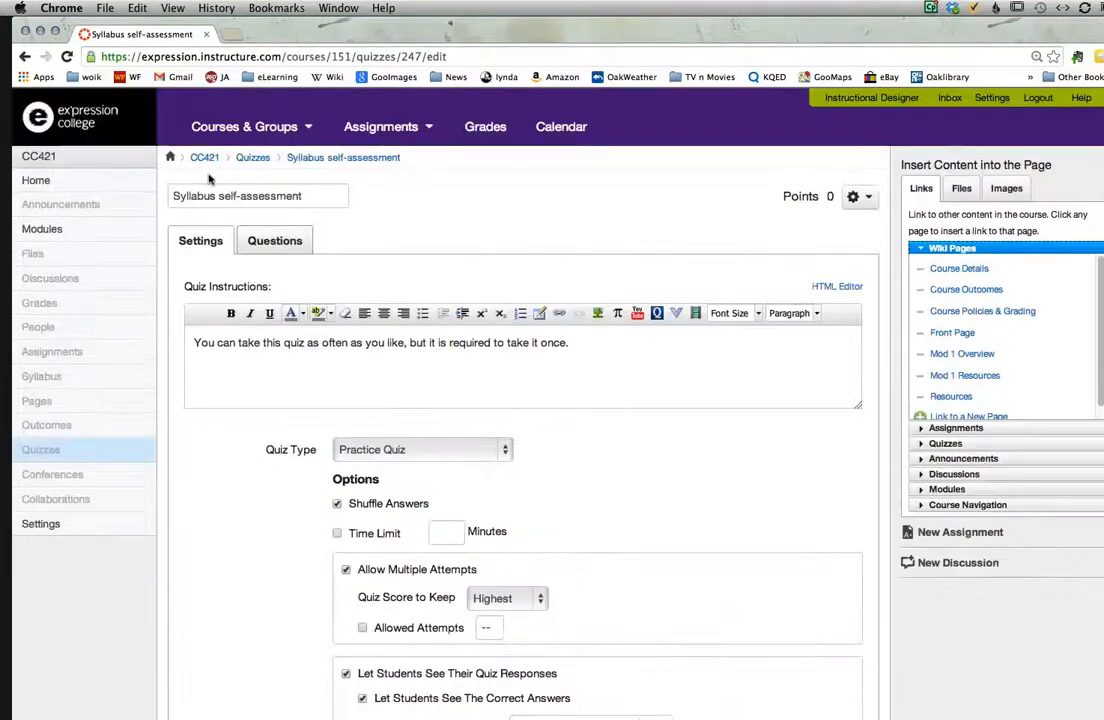
Step: Add a new question to the quiz and make it a True/False question
left_click(252, 238)
left_click(262, 240)
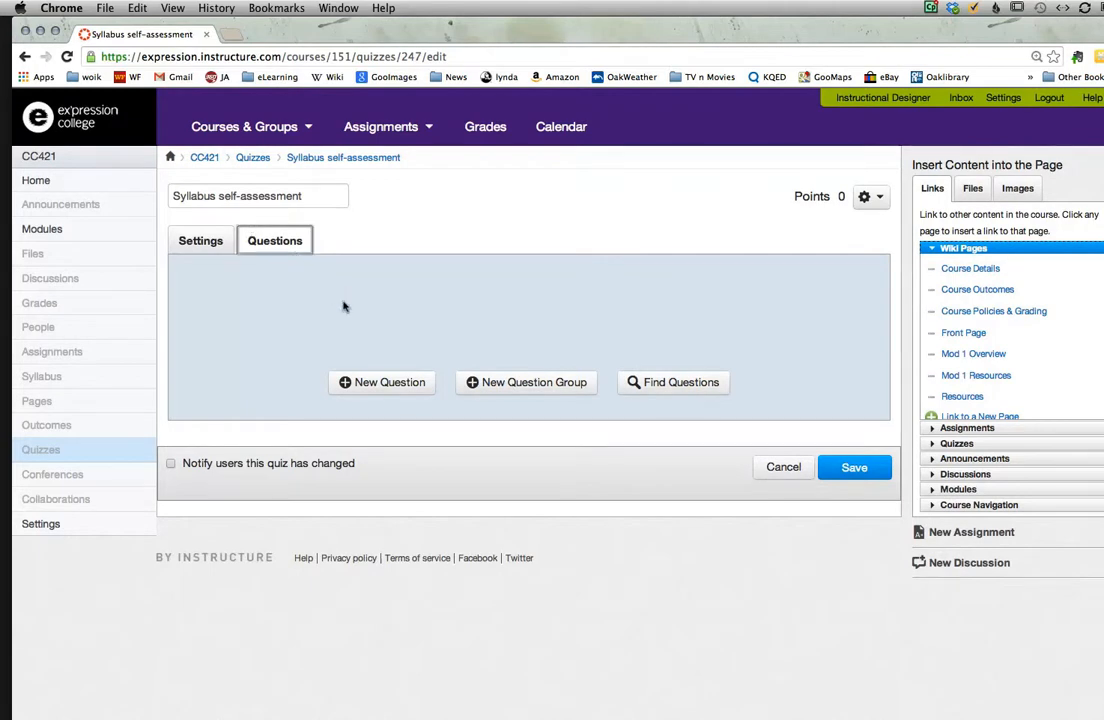
left_click(380, 383)
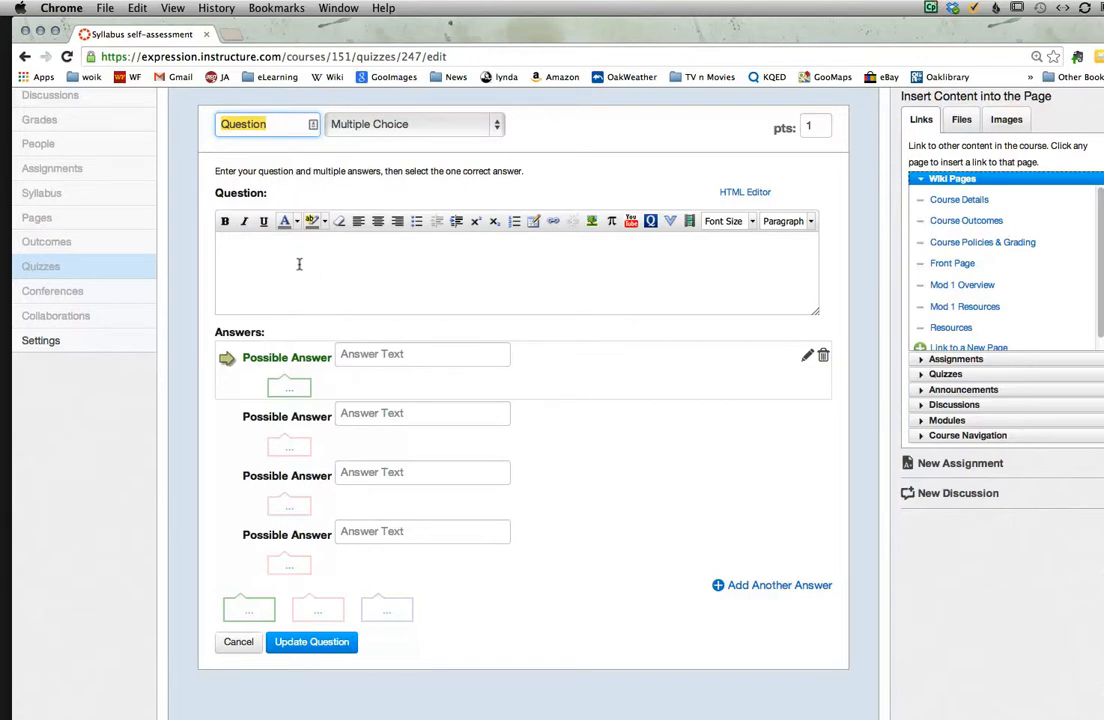
left_click(490, 121)
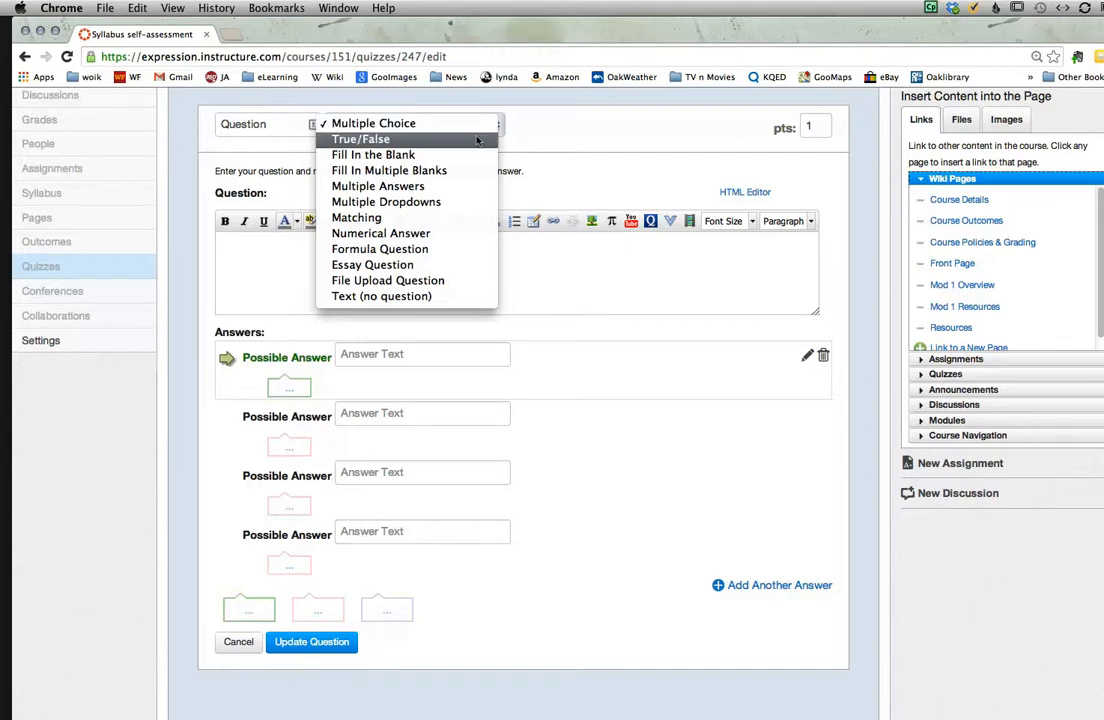
left_click(477, 140)
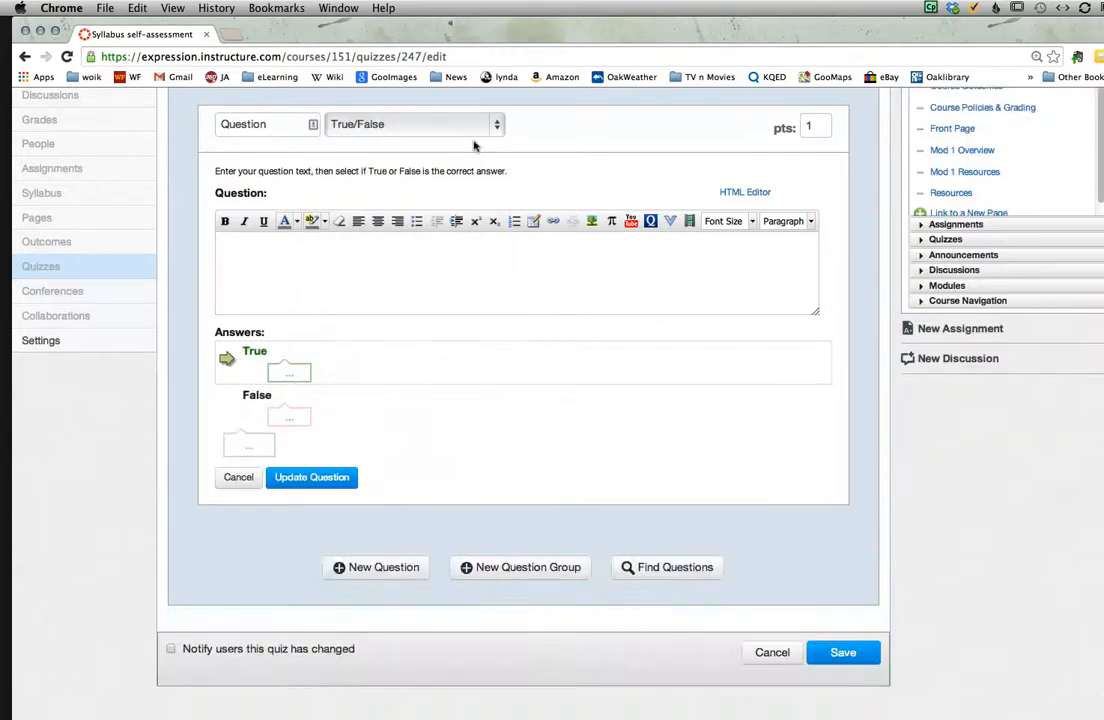
Step: Enter the question "Your Final for PLS includes a mock job interview." with True as the correct answer, and save the quiz
left_click(273, 252)
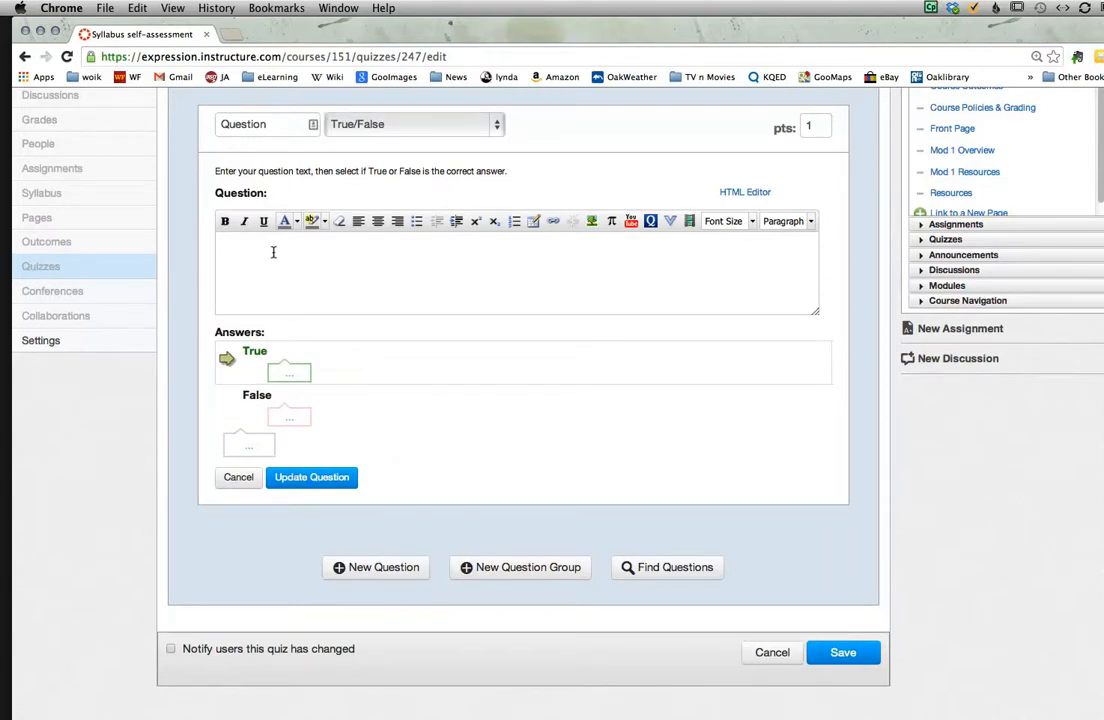
type("Your Final for ")
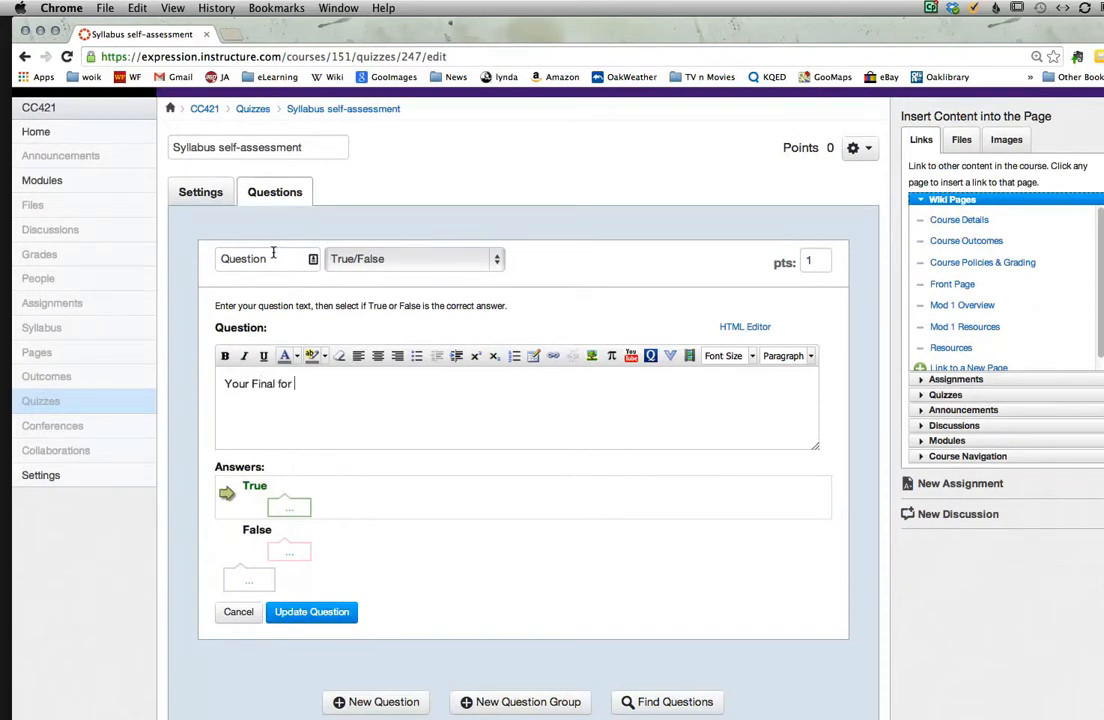
type("PLS includes a mock job interview.")
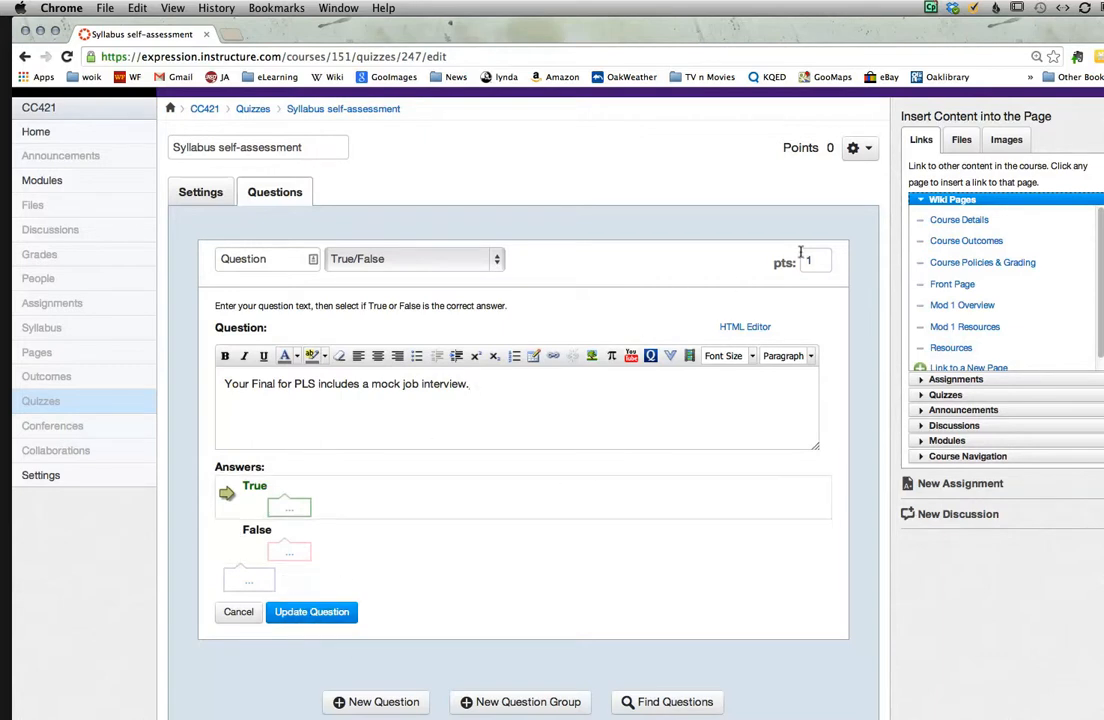
left_click(308, 610)
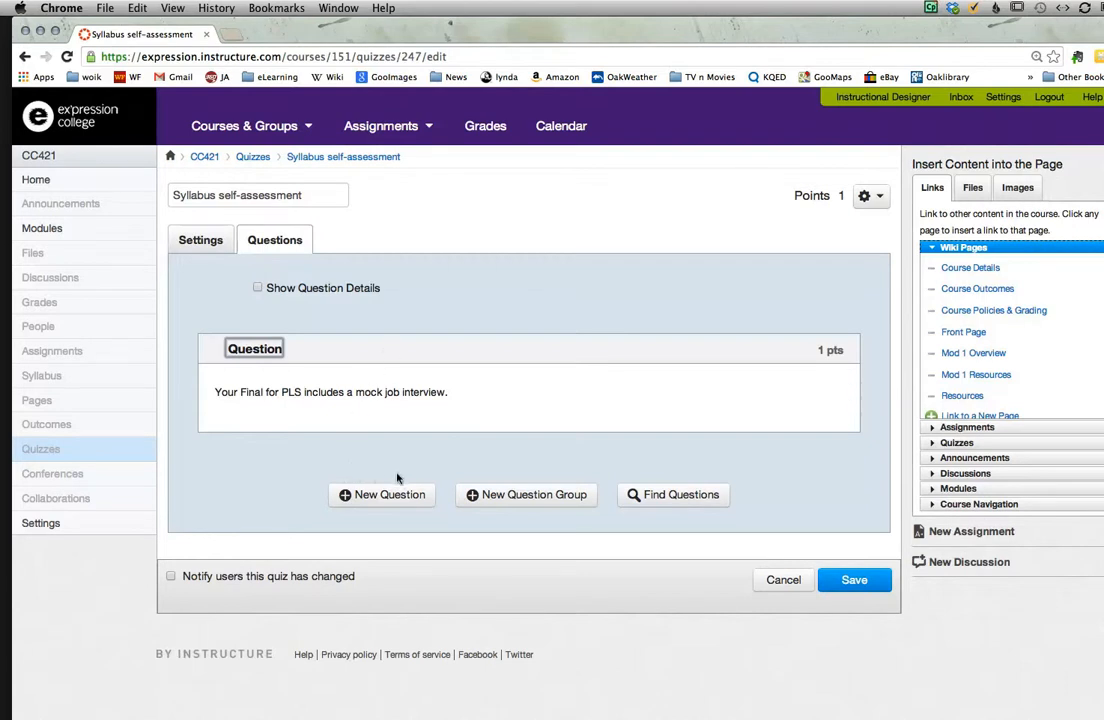
left_click(847, 578)
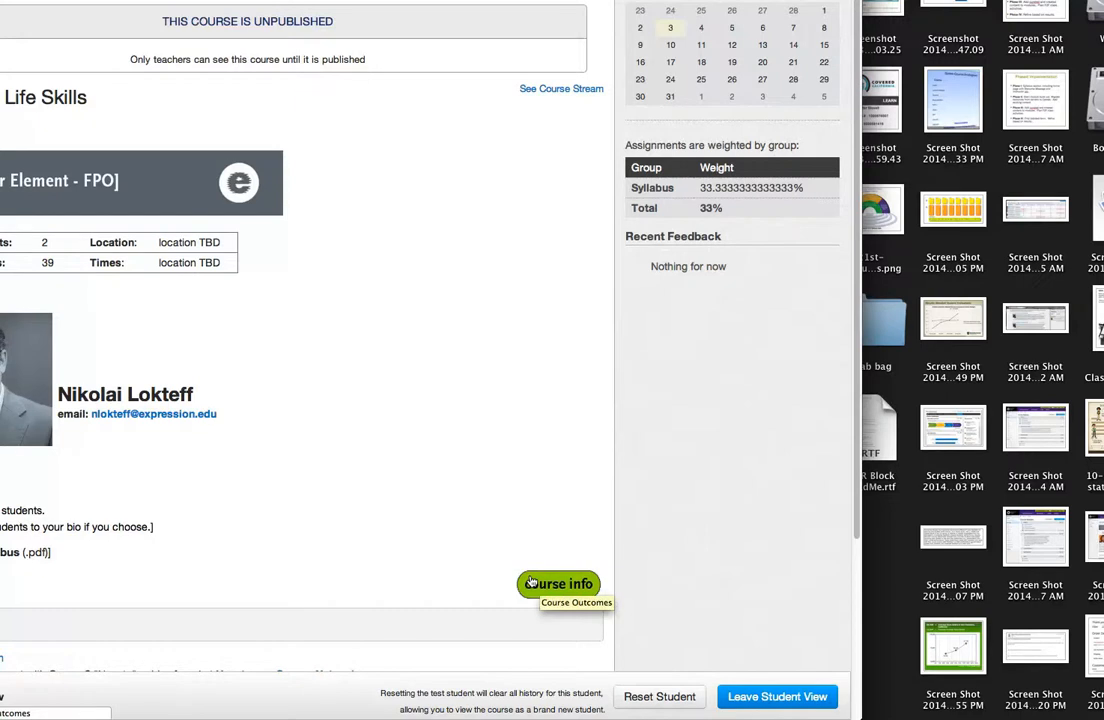
Step: Check the Course Outcomes page and the module list as a student, and leave the student view
left_click(533, 582)
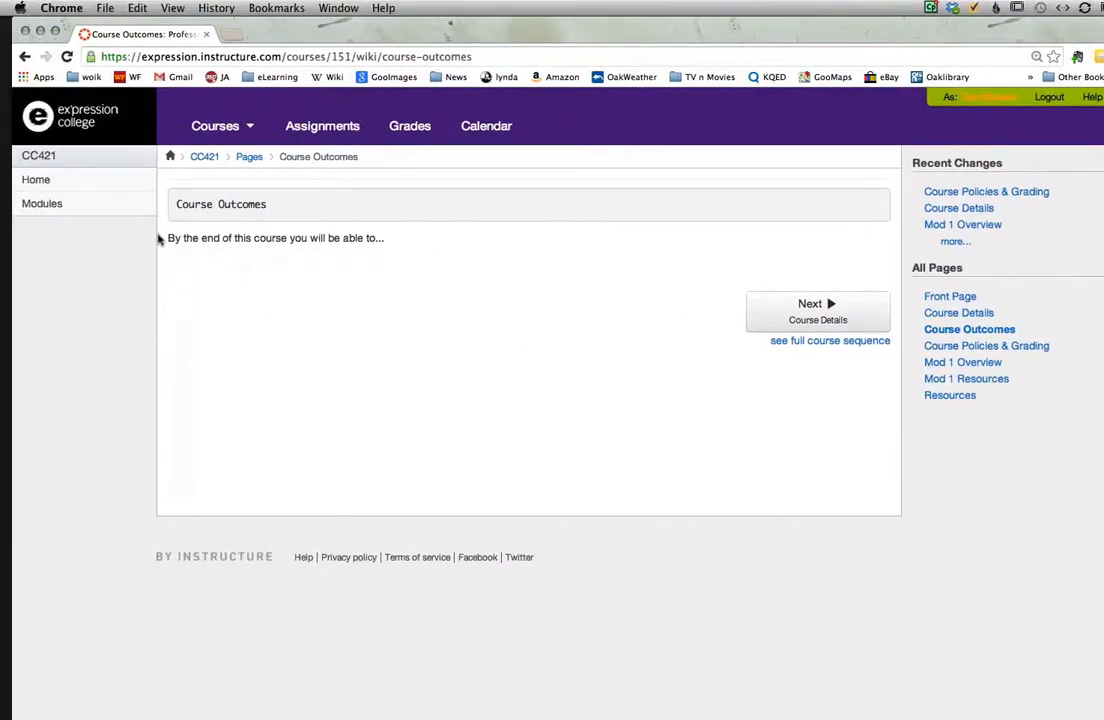
left_click(43, 204)
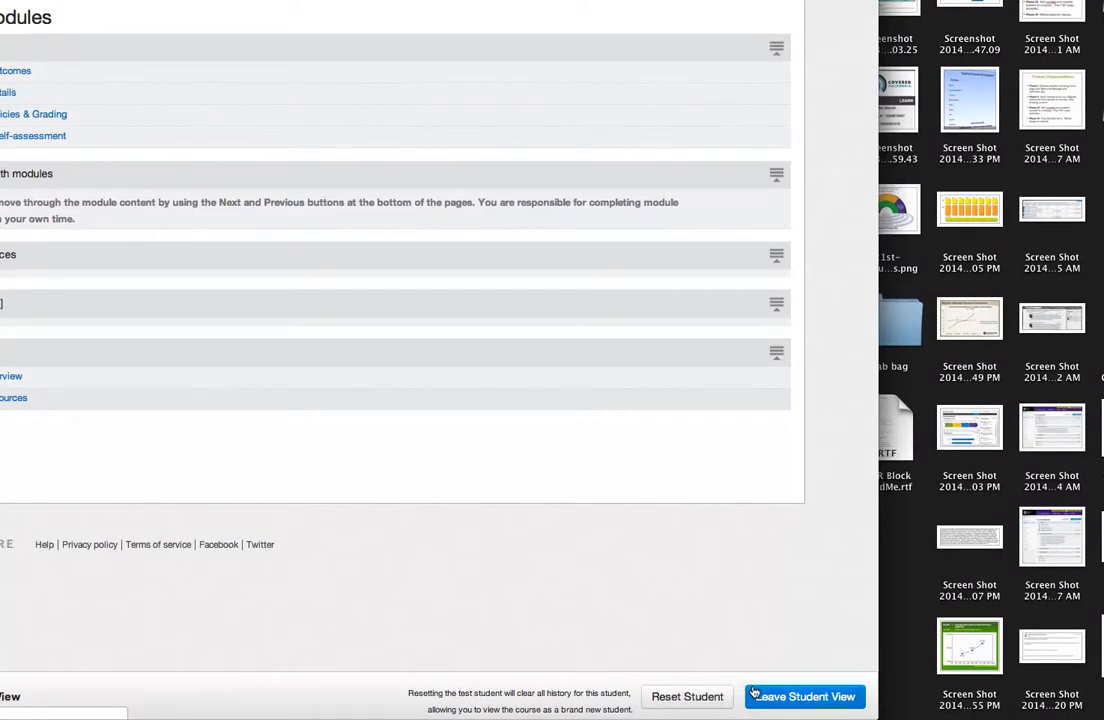
left_click(754, 694)
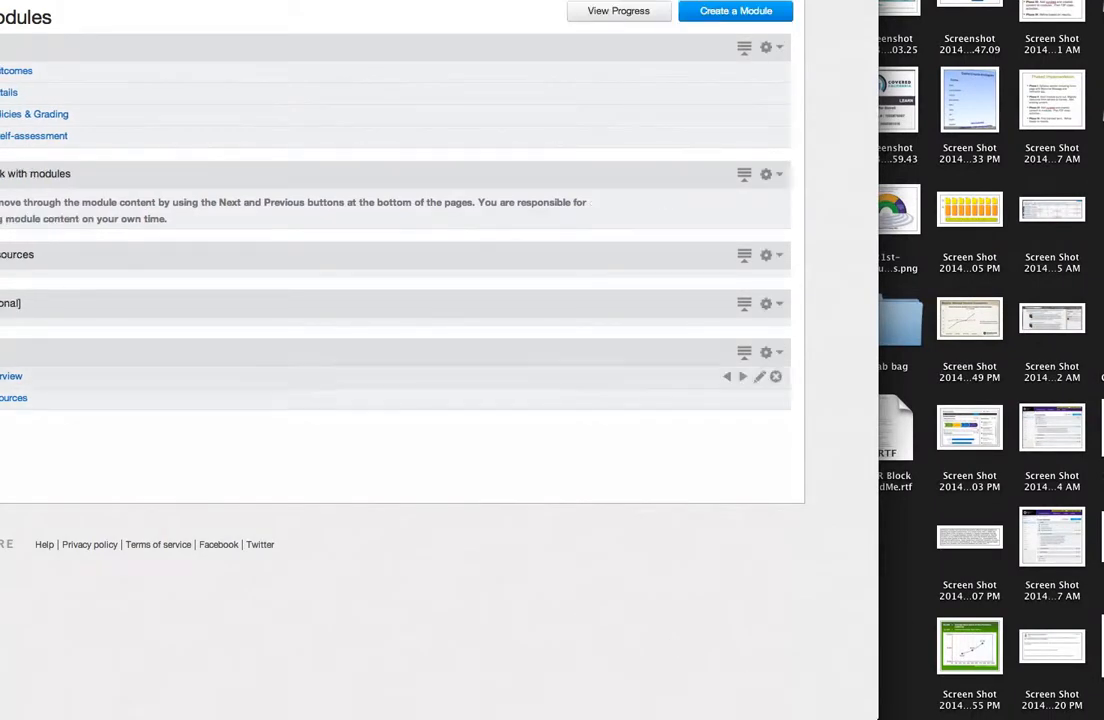